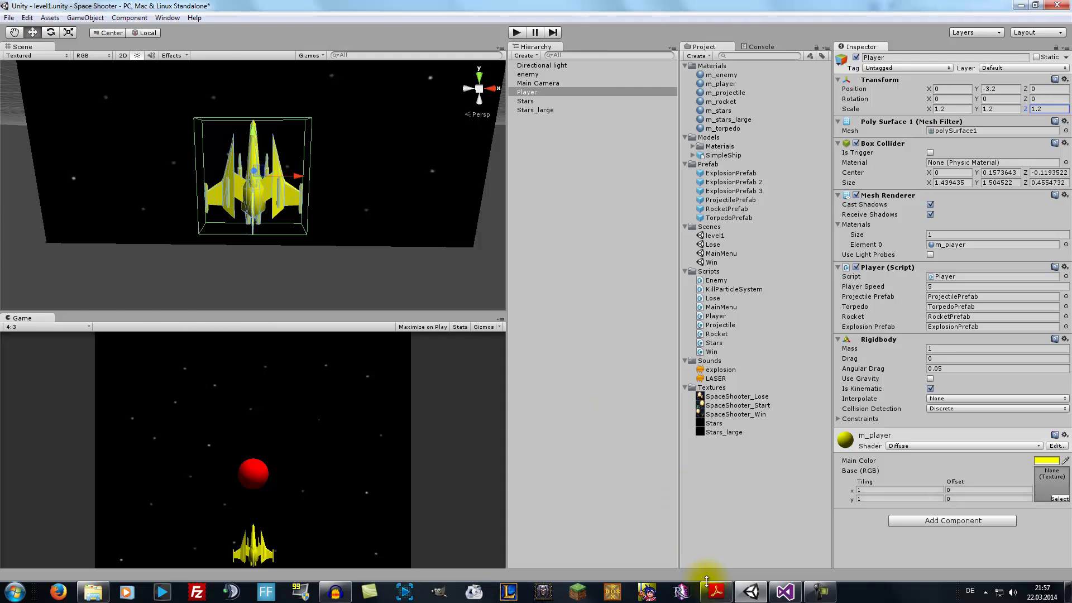
Scroll through the tutorial PDF before returning to the Unity editor
click(717, 591)
scroll(258, 327, down, 1)
scroll(259, 313, down, 2)
scroll(260, 310, down, 5)
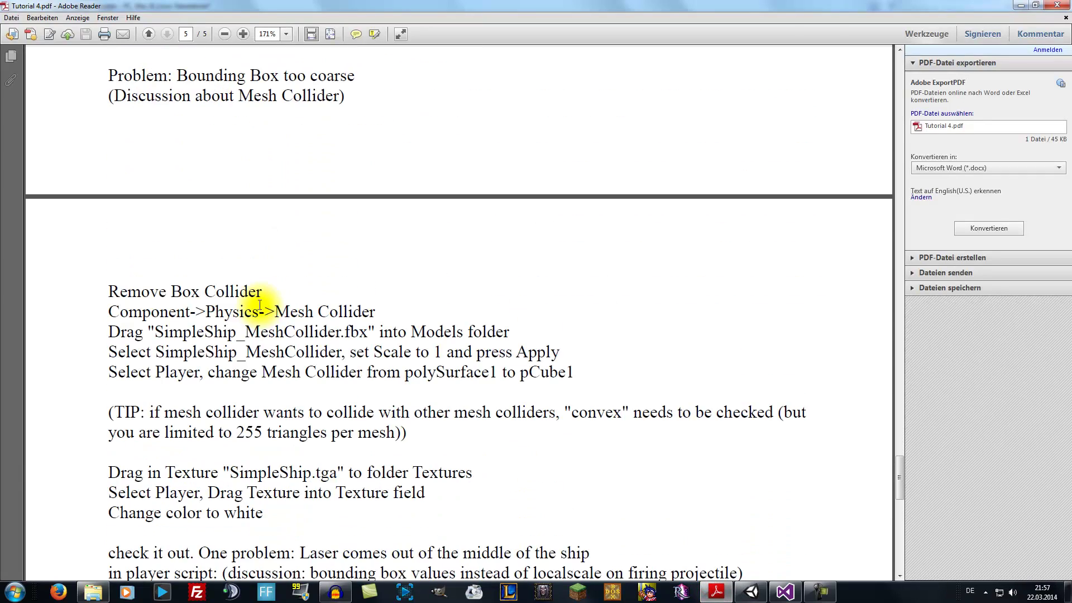
scroll(260, 307, down, 4)
scroll(259, 303, down, 2)
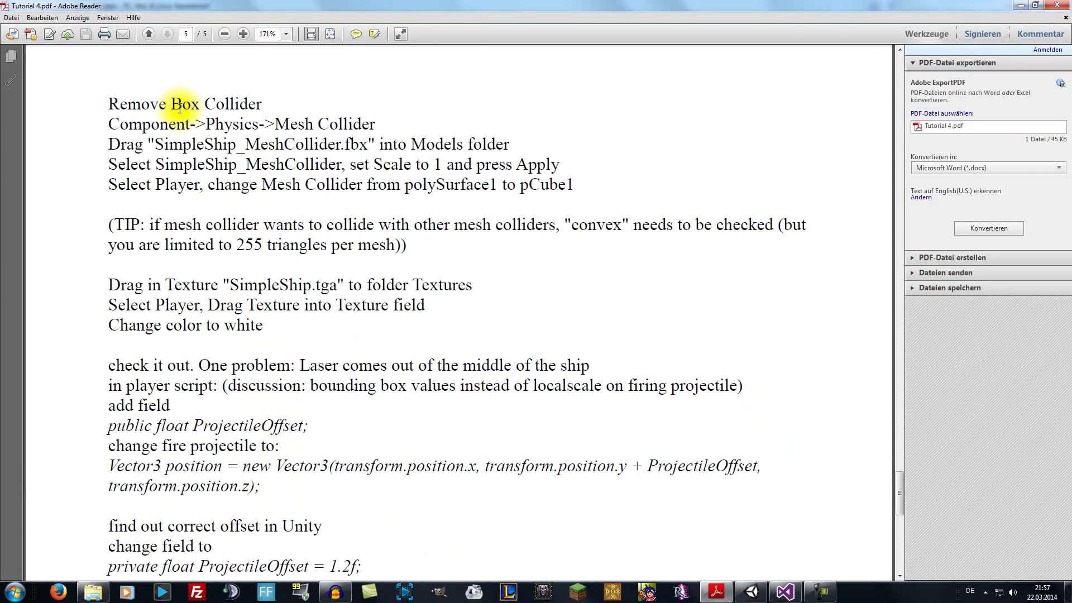
click(751, 591)
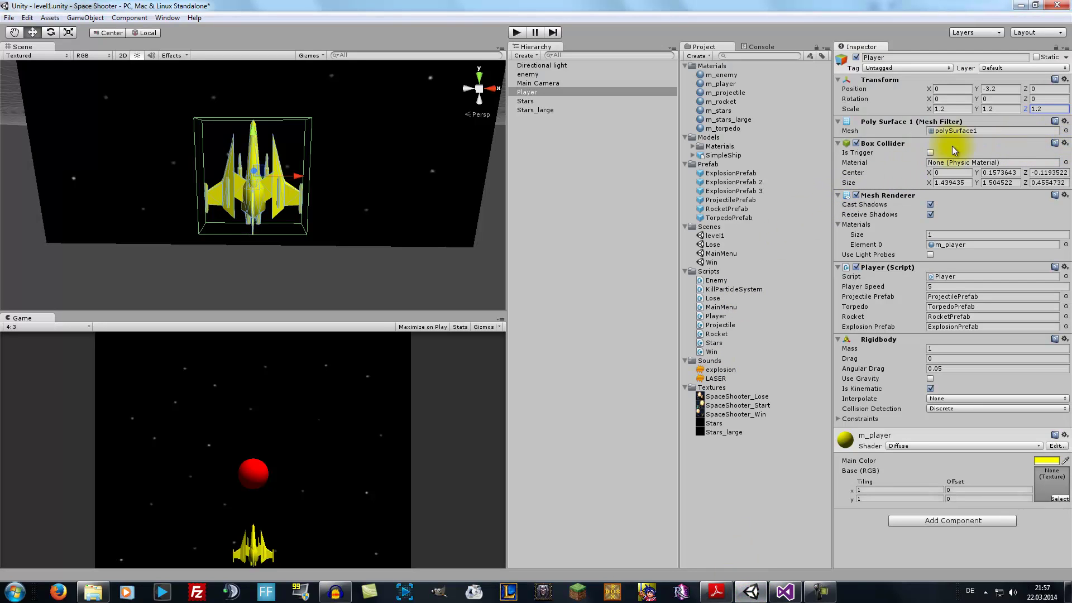
Remove the Box Collider component from the Player ship
click(1065, 144)
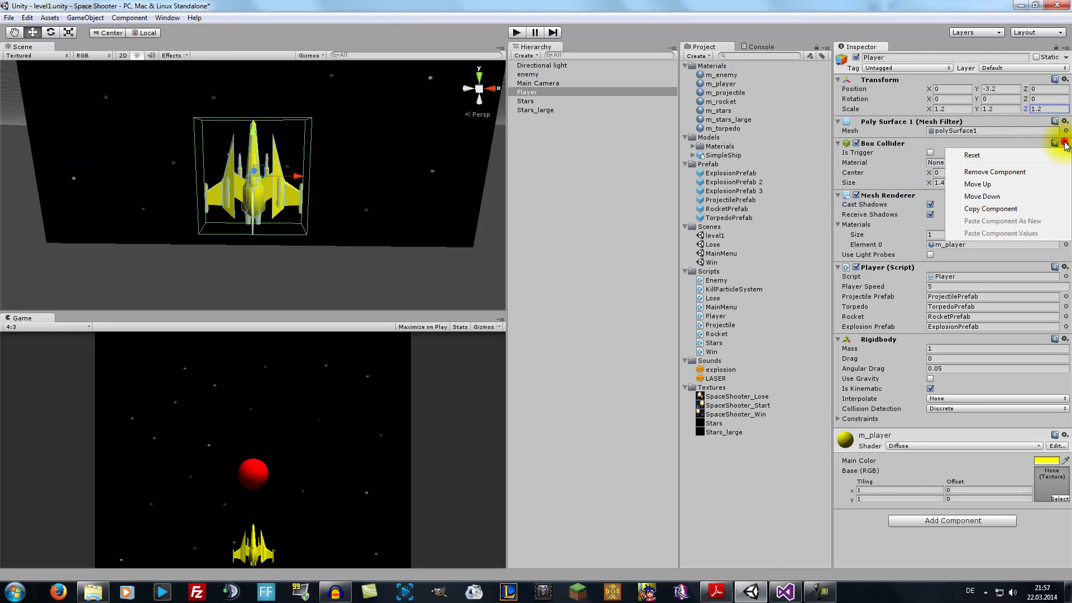
click(1023, 170)
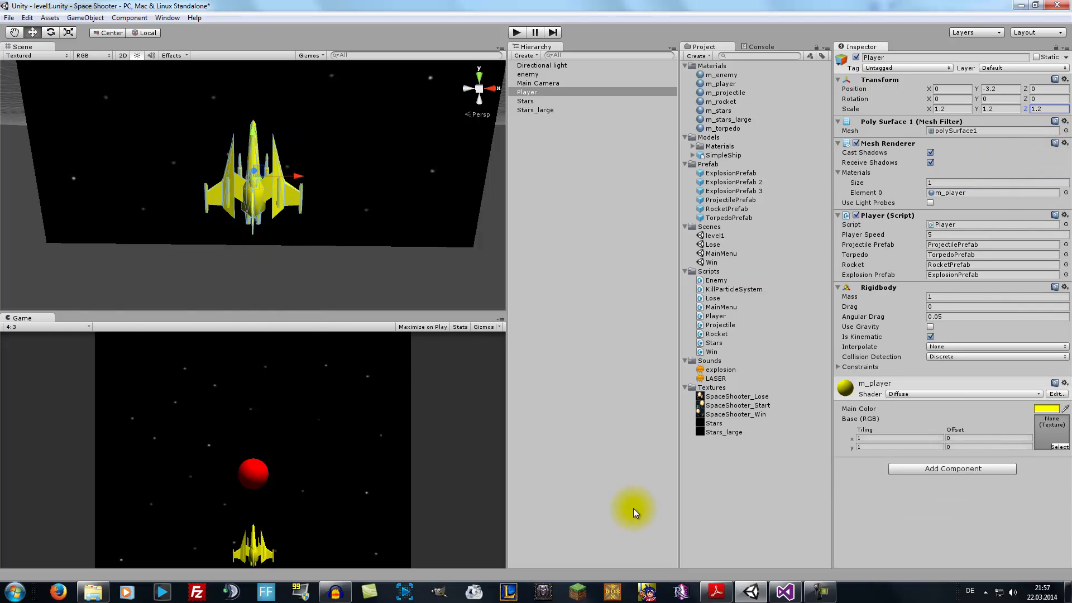
click(717, 591)
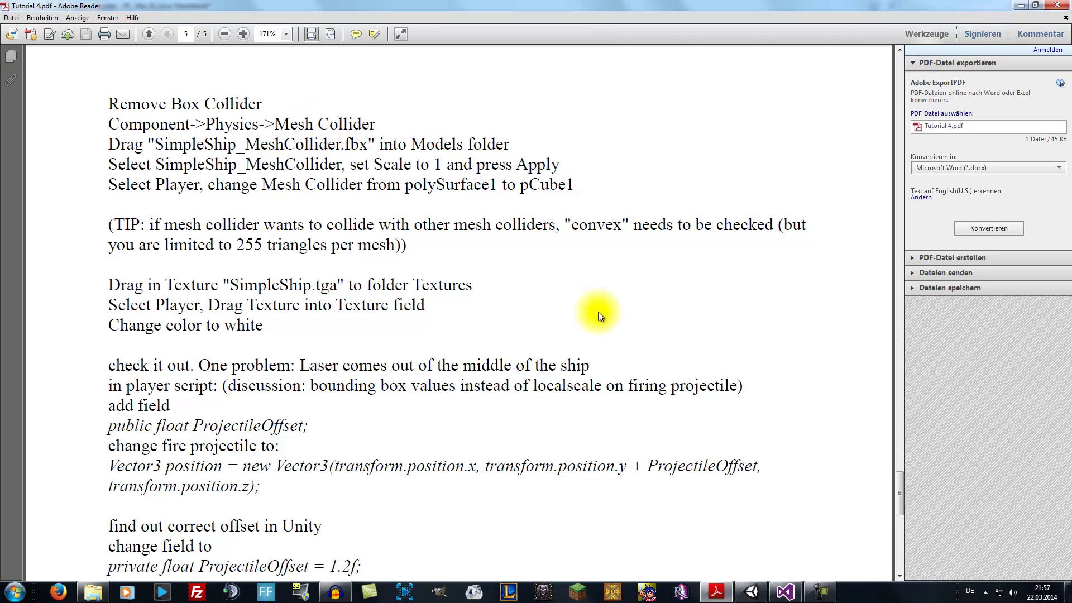
click(751, 590)
Add a Mesh Collider to the Player from the Physics components
click(944, 470)
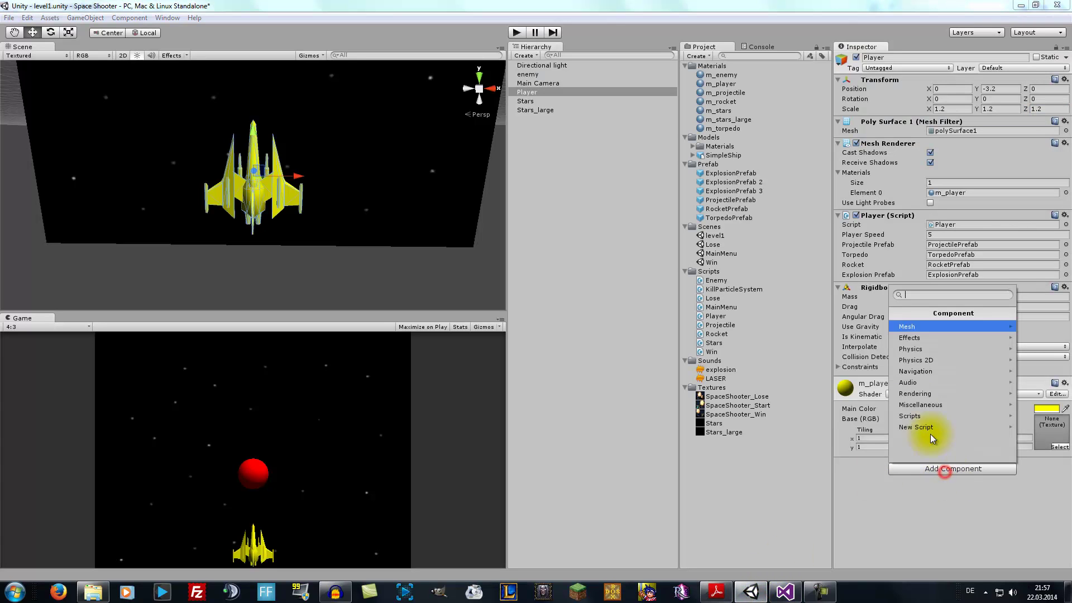
click(916, 349)
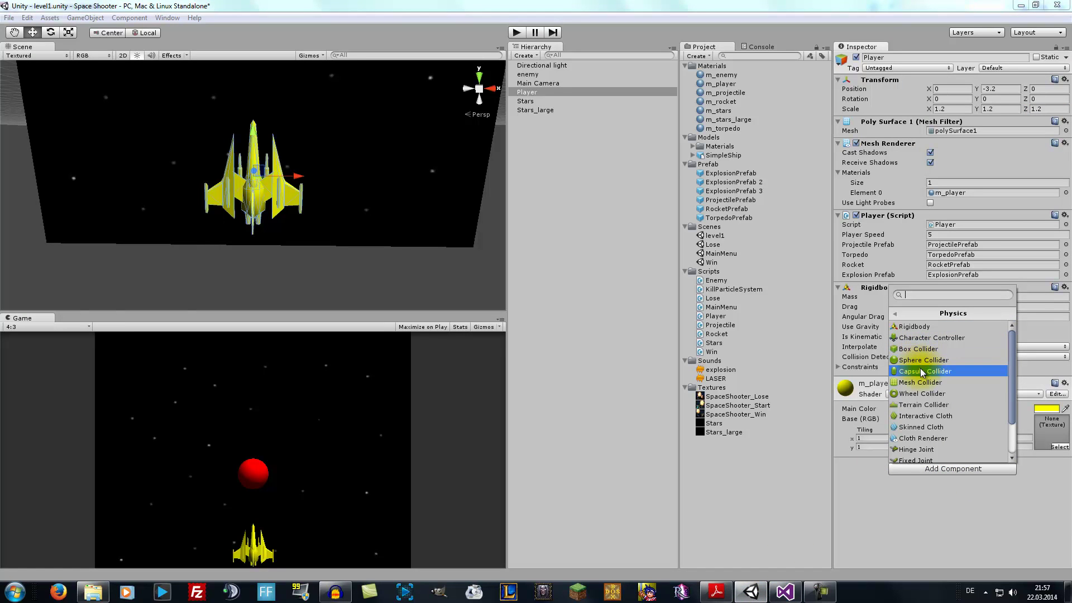
click(921, 382)
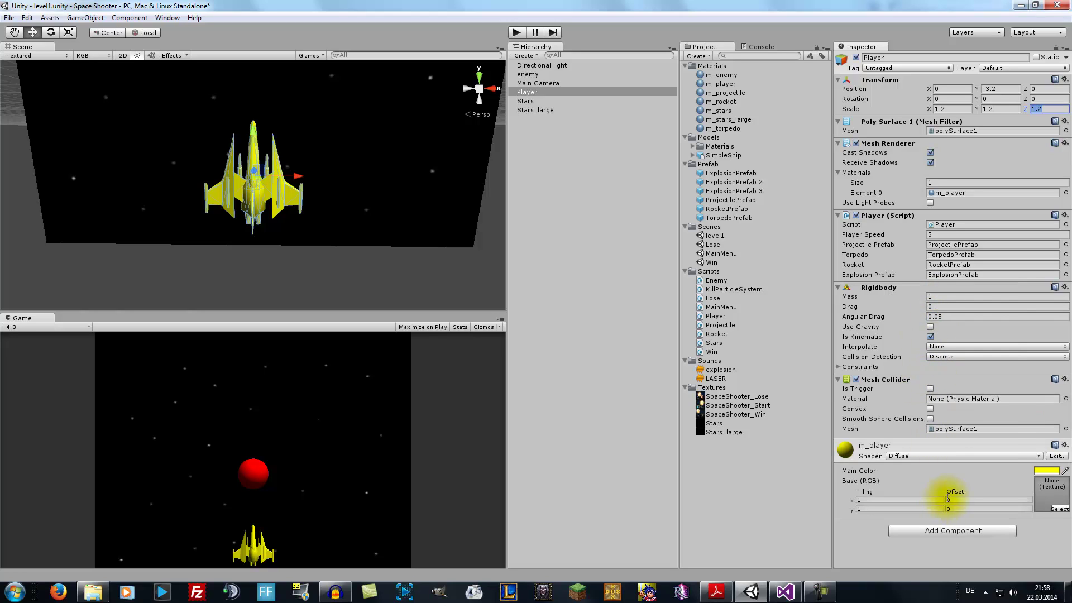
click(949, 531)
click(923, 403)
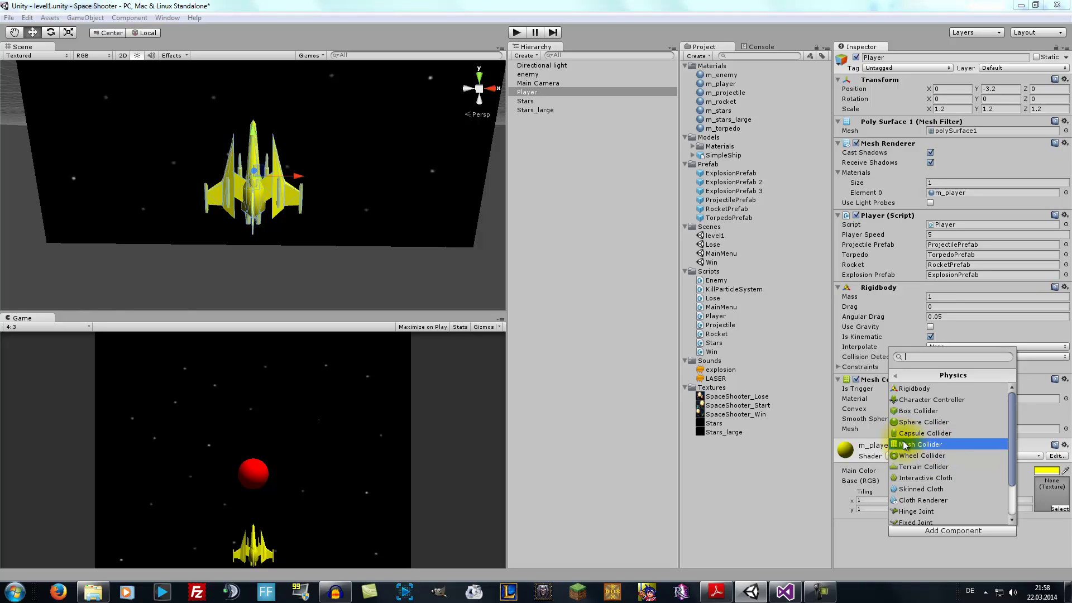
click(871, 548)
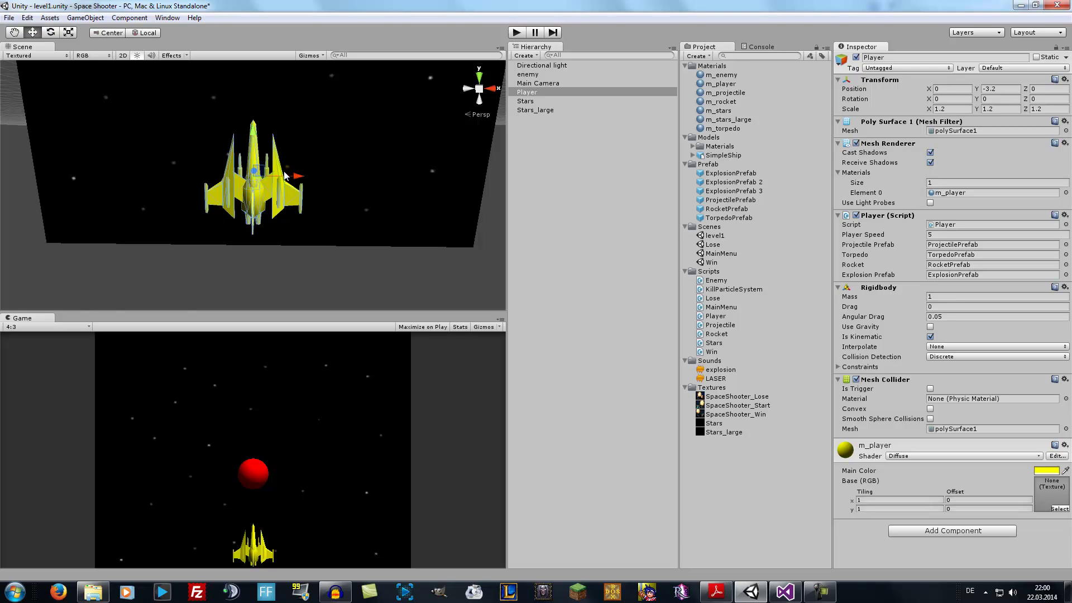
Drag SimpleShip_MeshCollider from Explorer's Assets folder into Unity's Models folder
click(716, 591)
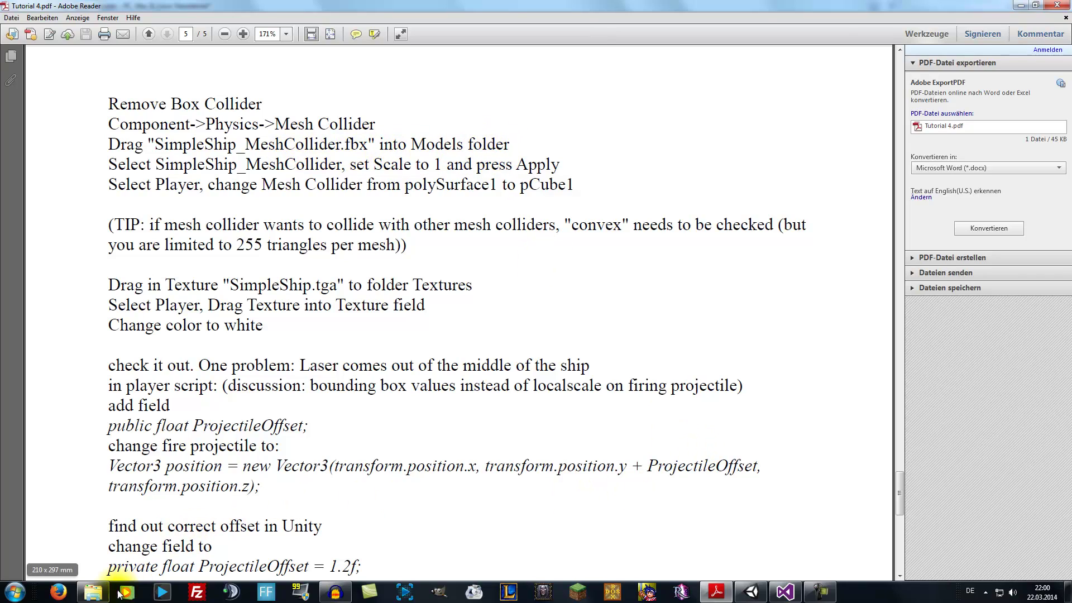
click(98, 591)
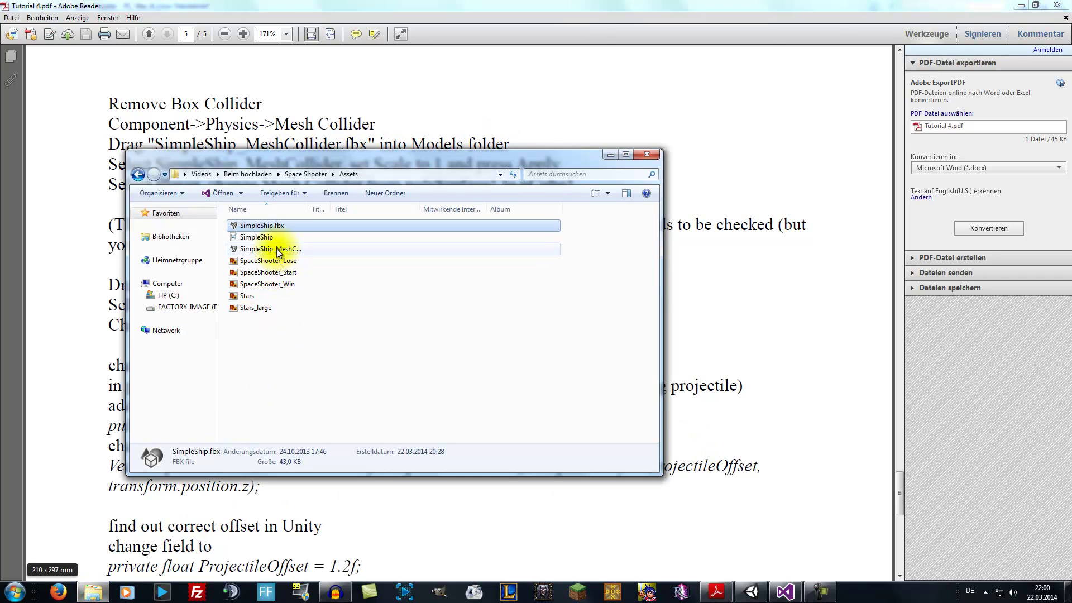
mouse_move(278, 253)
mouse_down()
mouse_move(730, 547)
mouse_move(712, 143)
mouse_move(718, 151)
mouse_up()
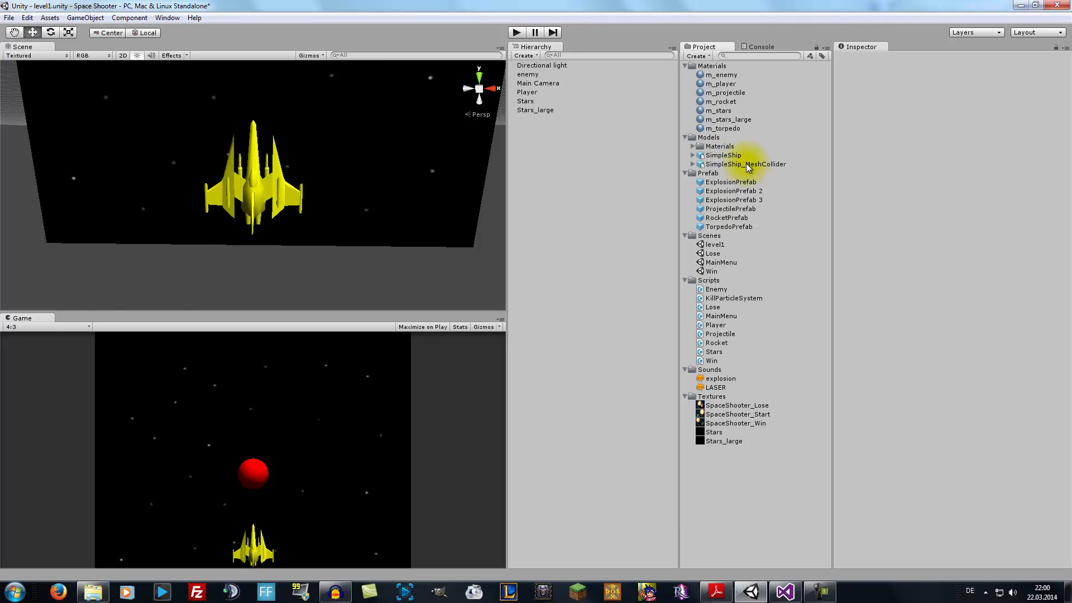
Set the Player's Mesh Collider mesh to pCube1 instead of polySurface1
click(746, 163)
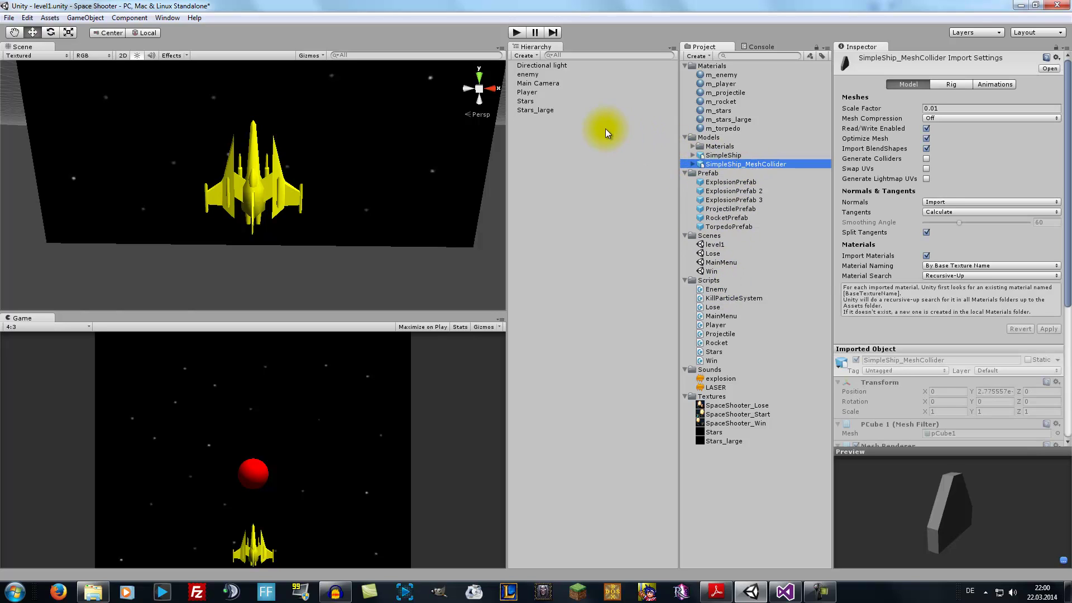
click(529, 92)
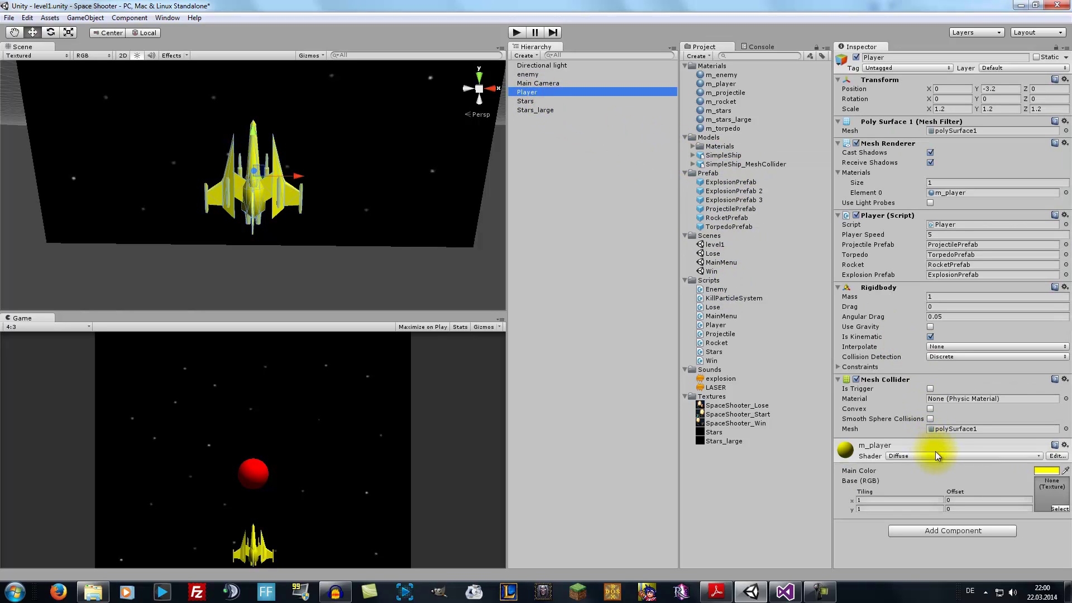
click(952, 428)
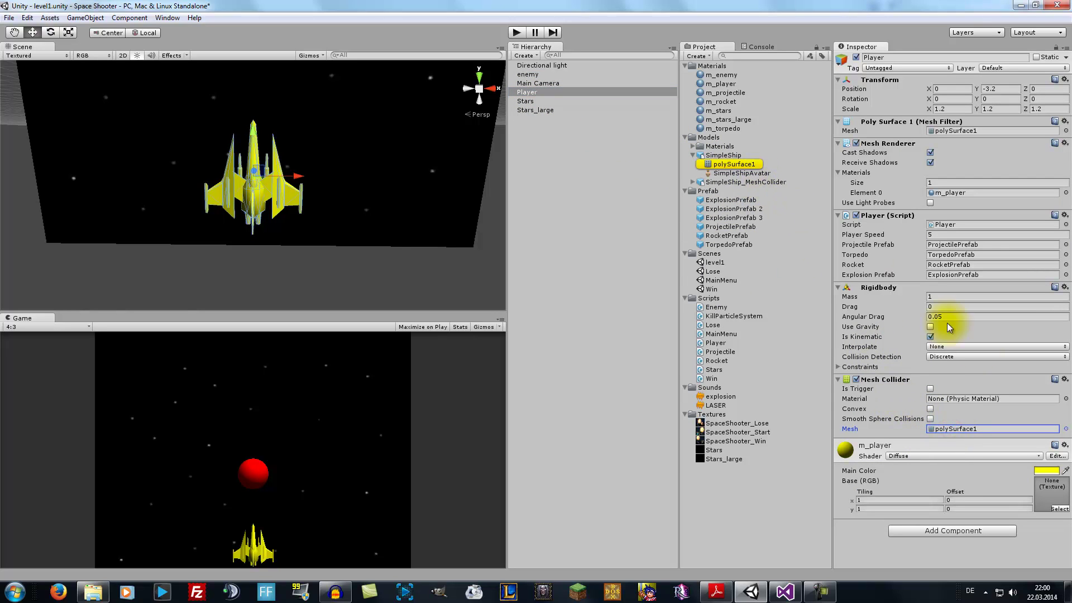
click(1066, 430)
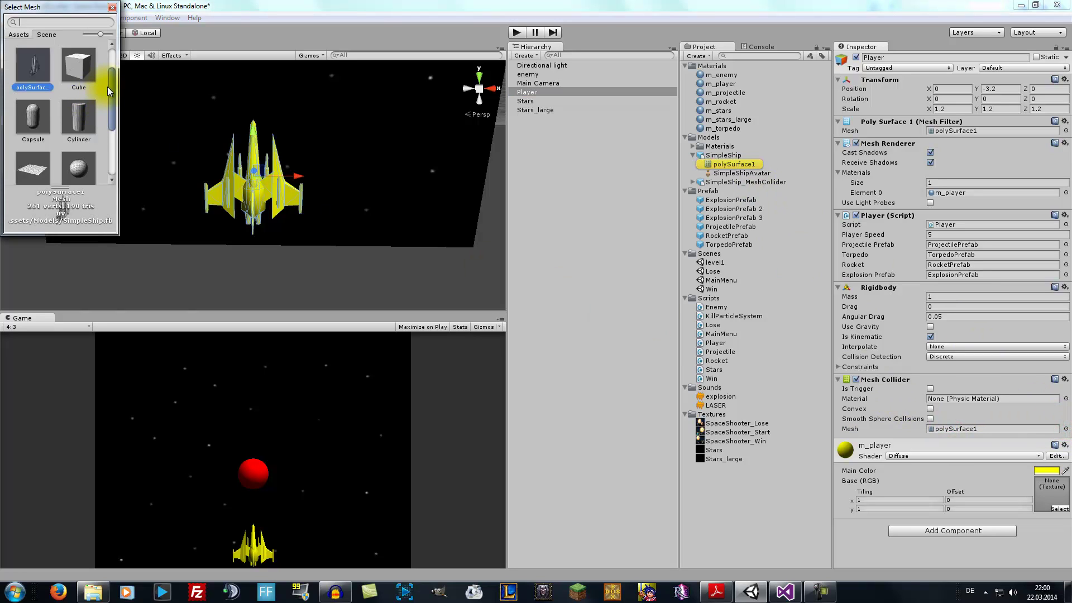
drag(108, 91, 109, 152)
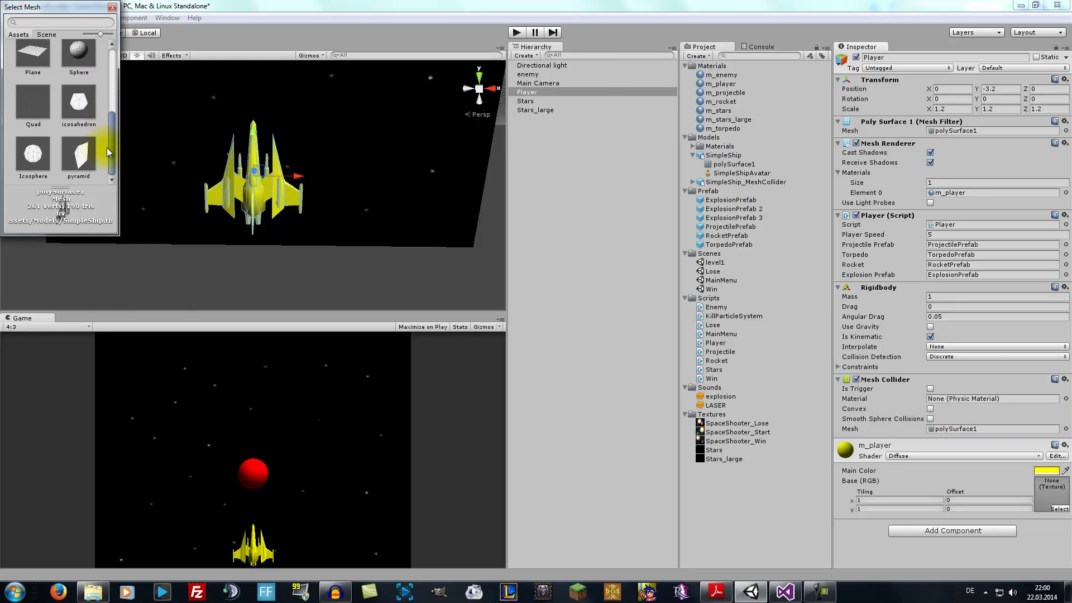
drag(107, 152, 115, 53)
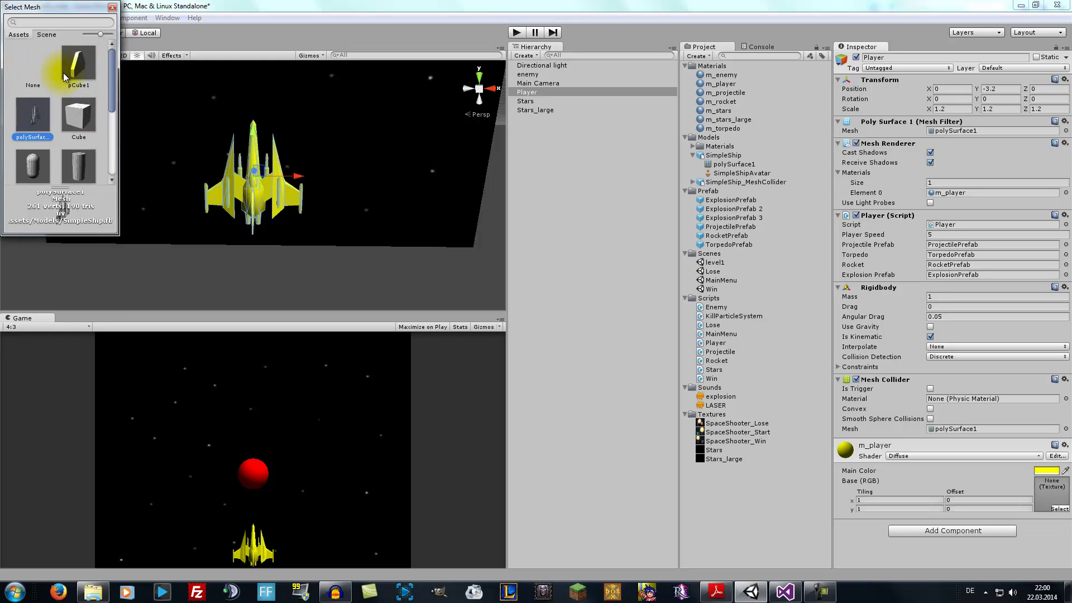
click(64, 74)
double_click(75, 78)
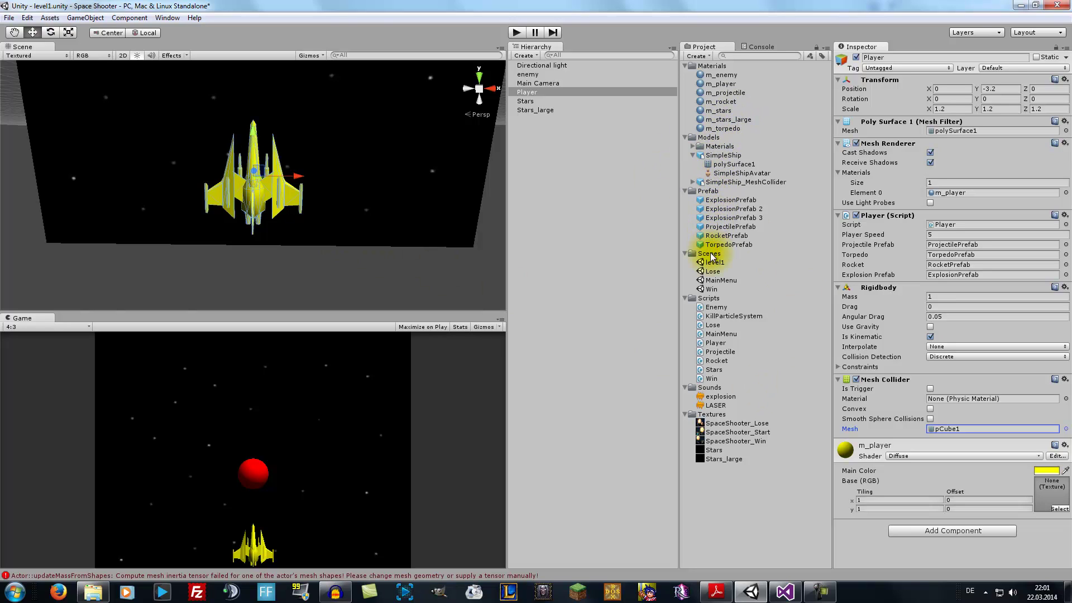
Set the SimpleShip_MeshCollider import scale factor to 1 and apply it
click(723, 184)
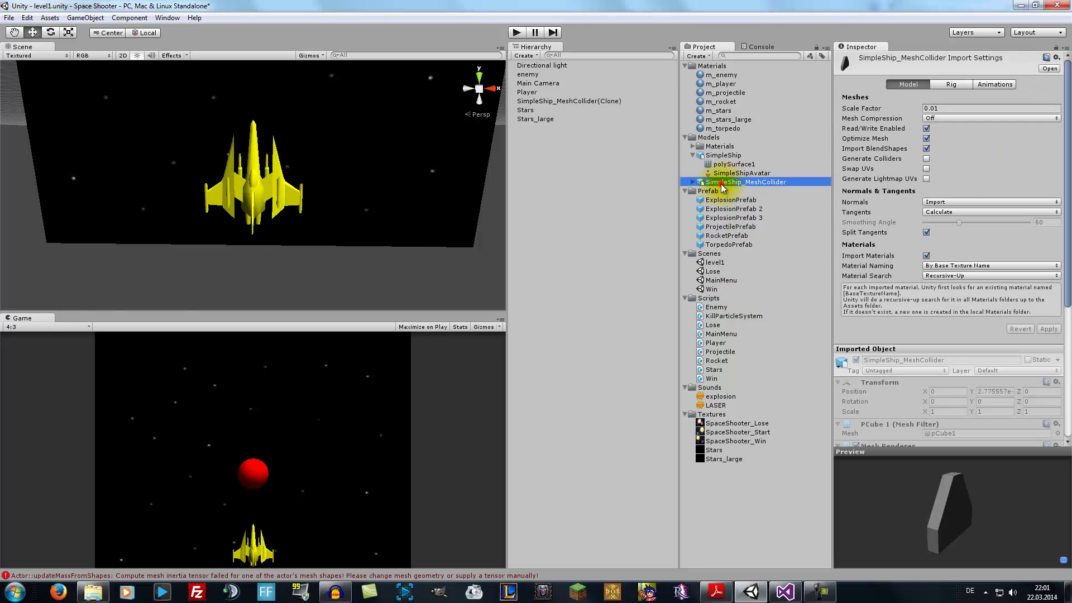
click(940, 108)
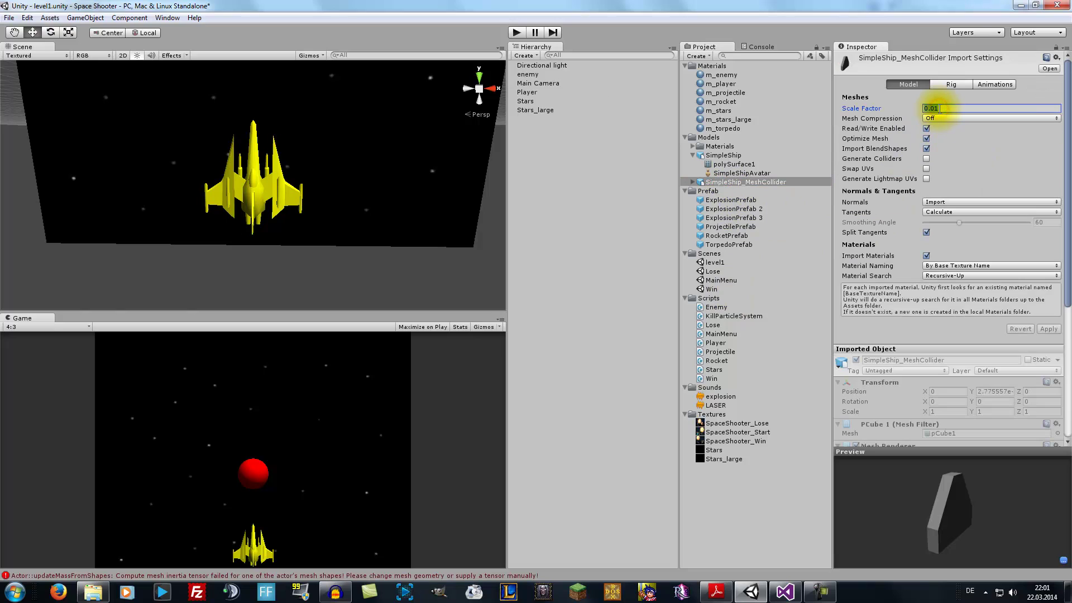
text(1)
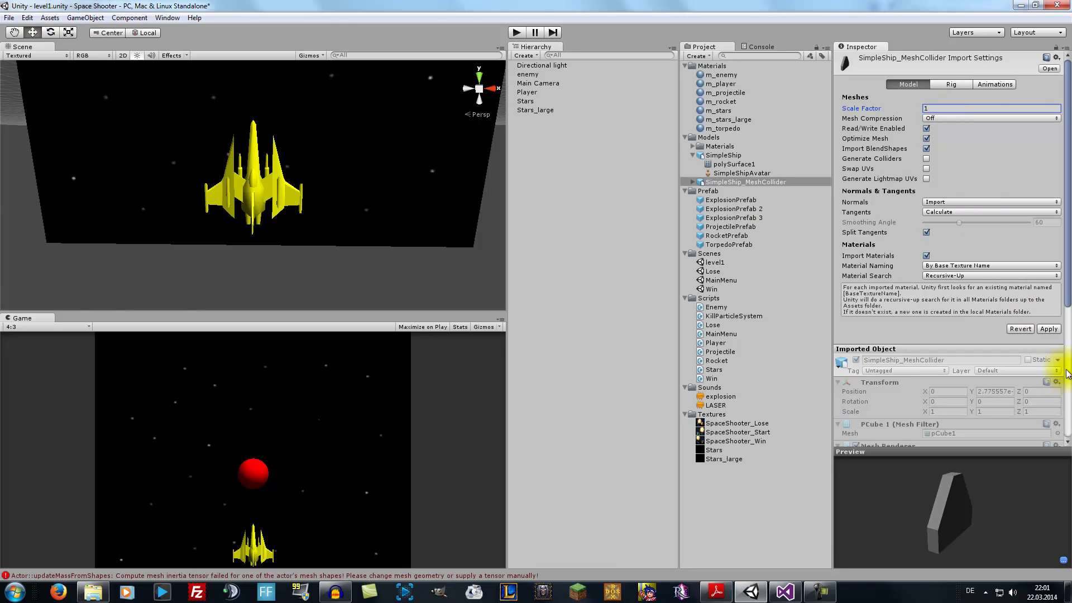
click(1048, 329)
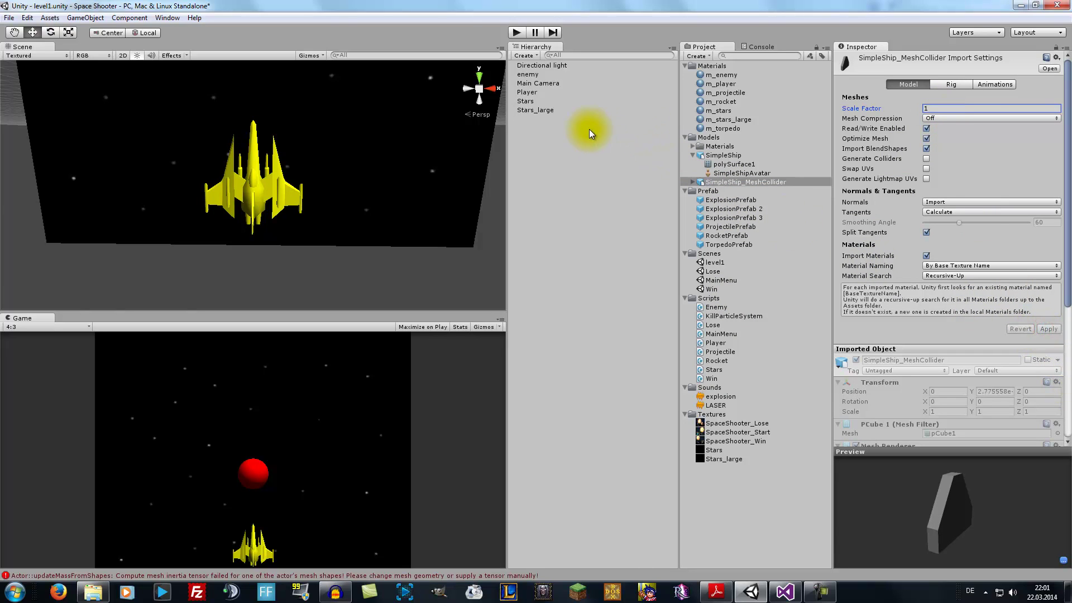
Keep pCube1 as the Player's Mesh Collider mesh
click(528, 94)
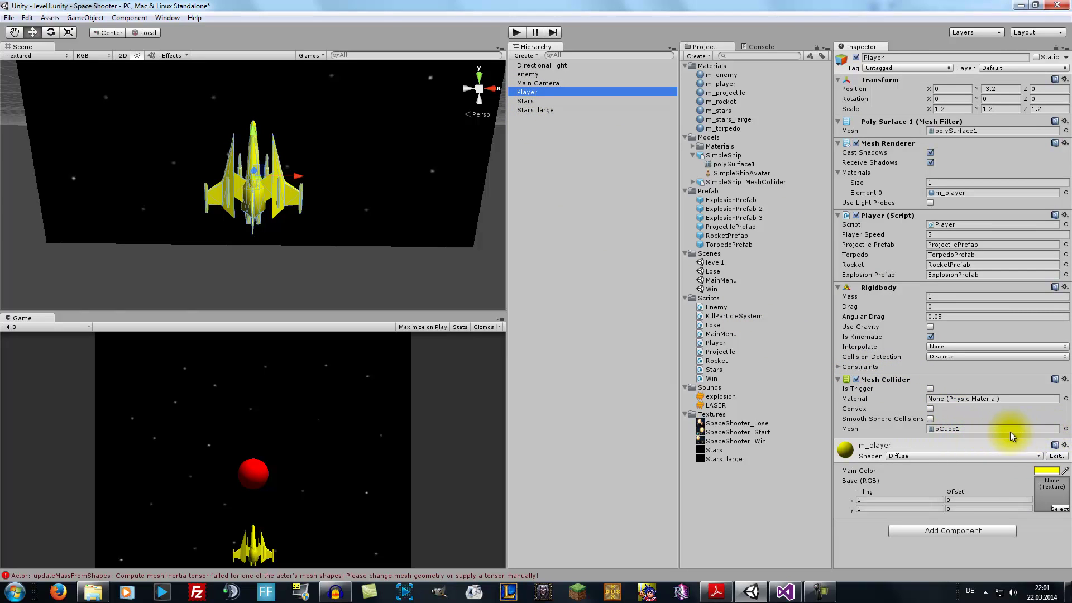
click(1066, 428)
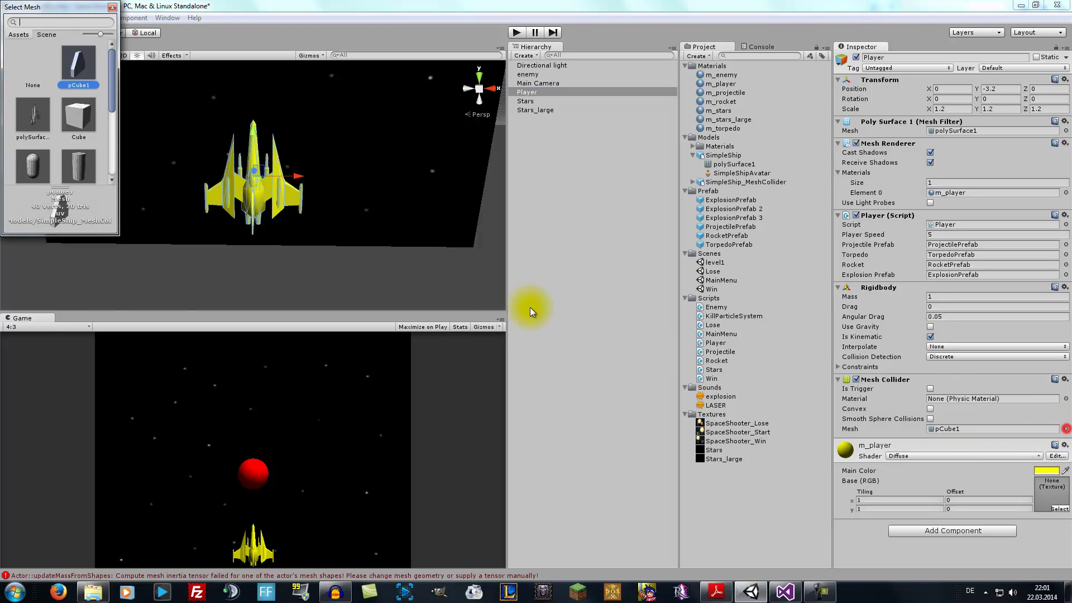
double_click(83, 75)
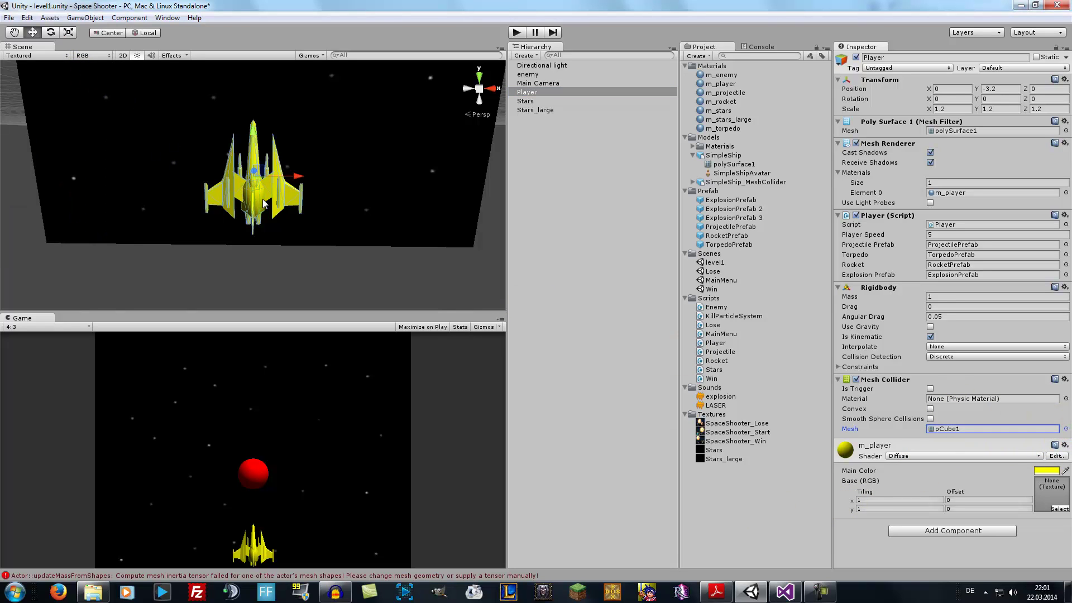
Expand SimpleShip_MeshCollider to inspect pCube1, then collapse both ship models
click(732, 183)
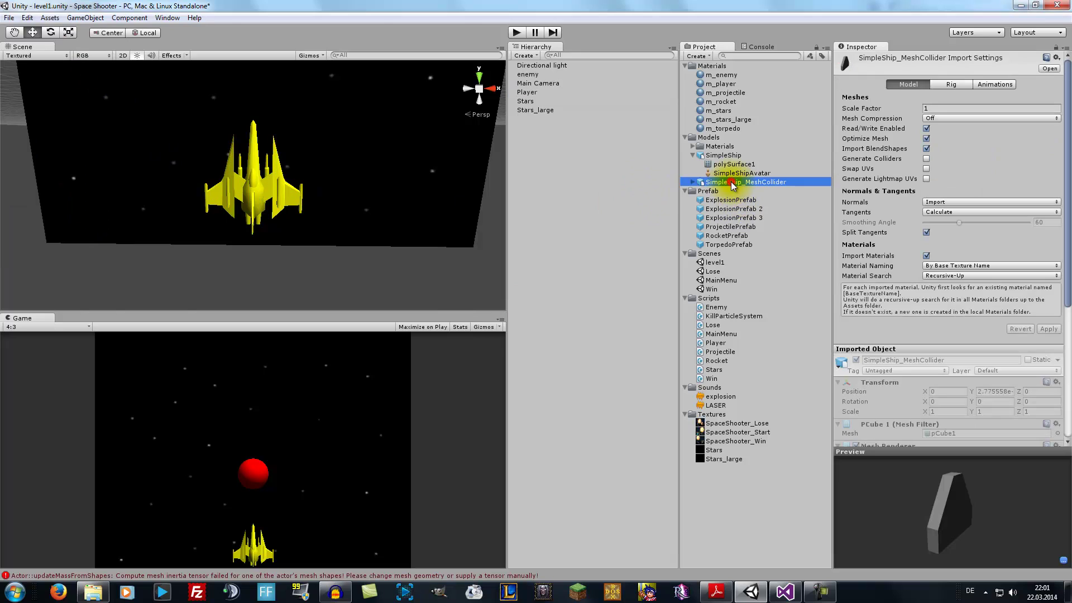
click(693, 183)
click(719, 191)
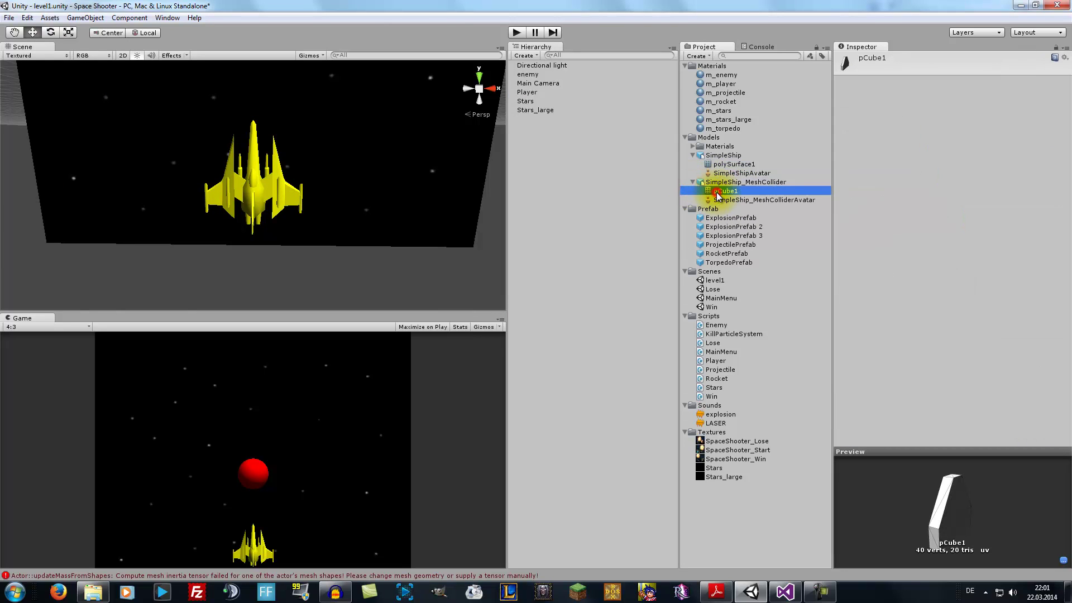
click(688, 182)
click(693, 155)
Read the mesh collider and texture steps in Tutorial 4.pdf, then go back to Unity
click(717, 592)
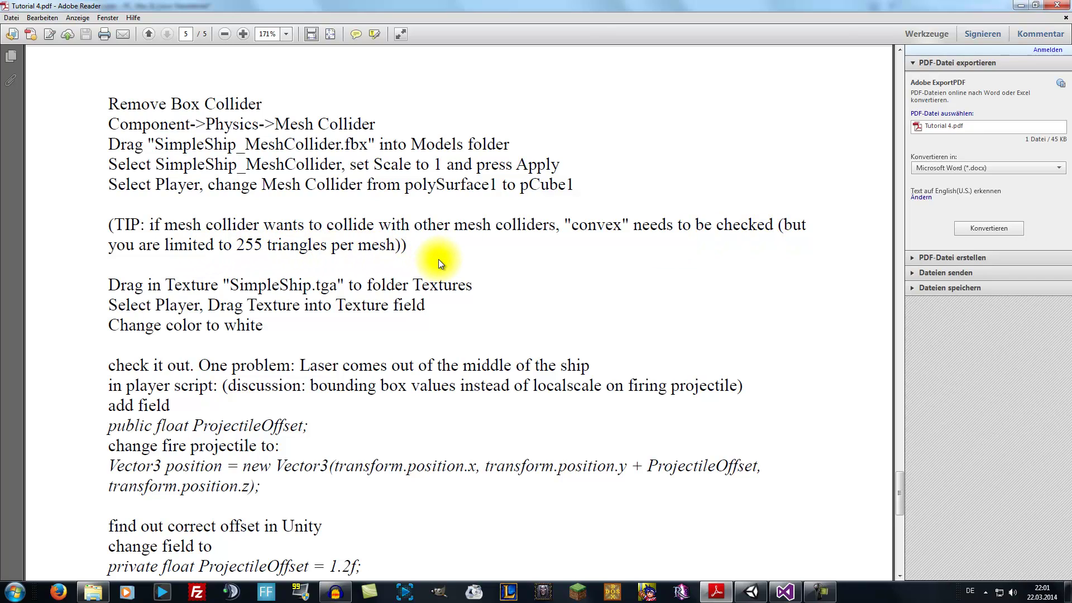
click(752, 590)
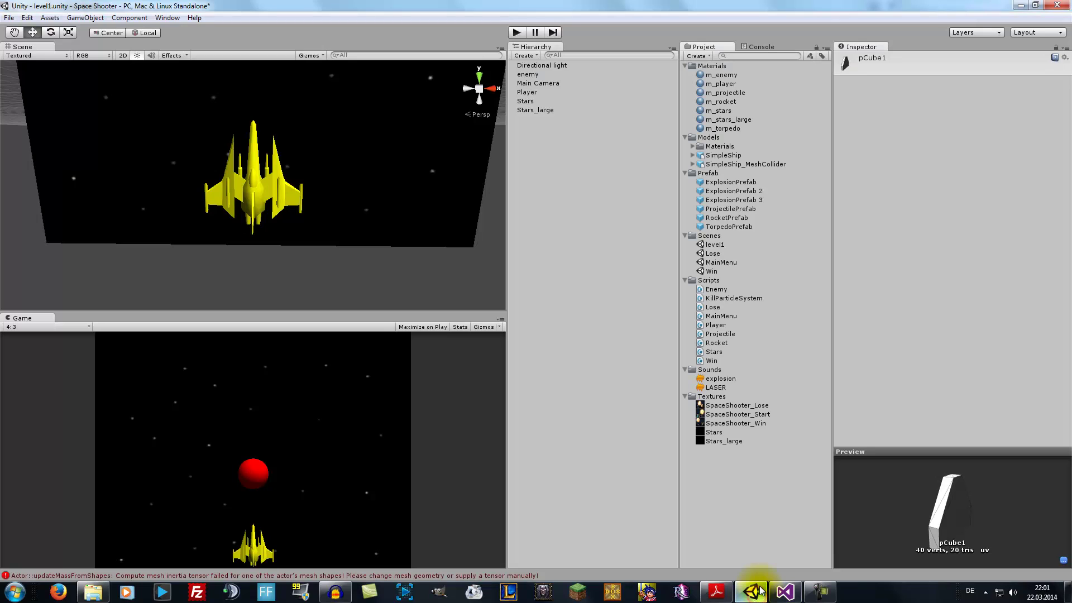
Toggle the Player's Mesh Collider off and on twice to check its fit, then reopen the PDF
click(527, 92)
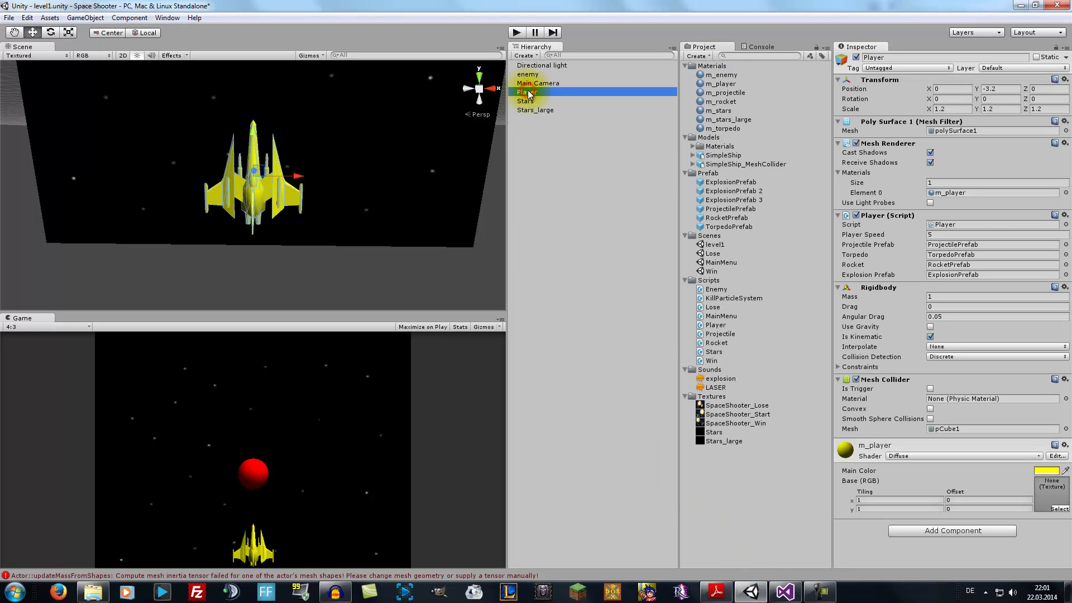
click(856, 379)
click(856, 379)
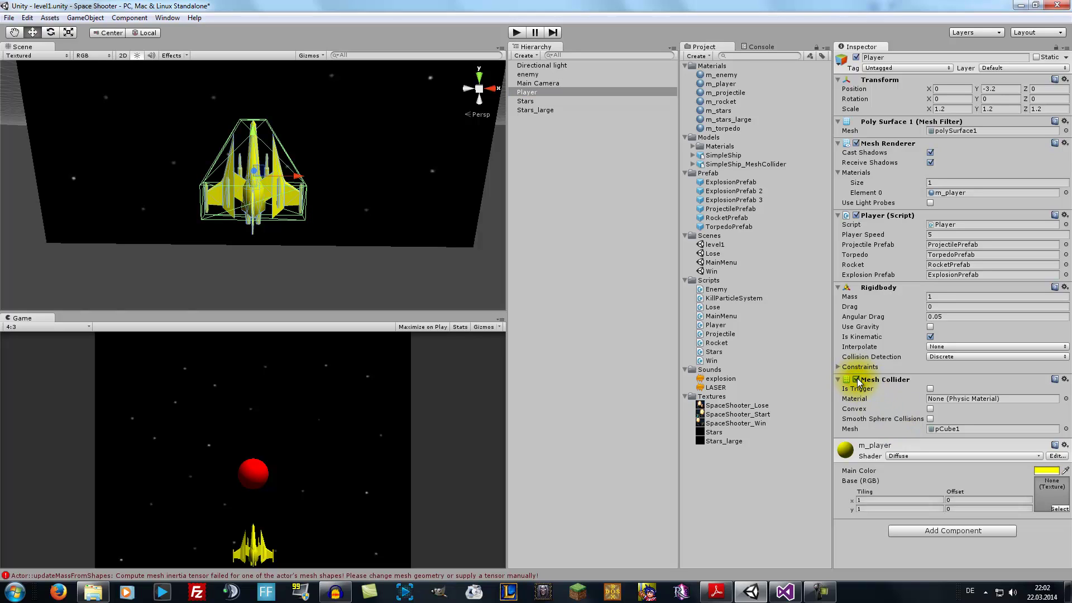
click(856, 379)
click(856, 379)
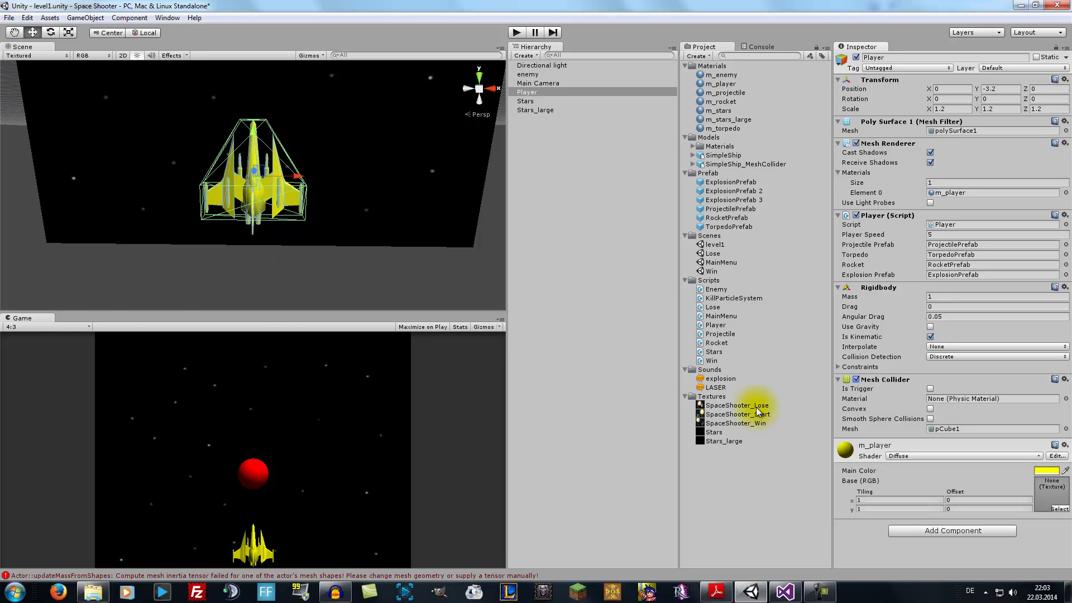
click(717, 593)
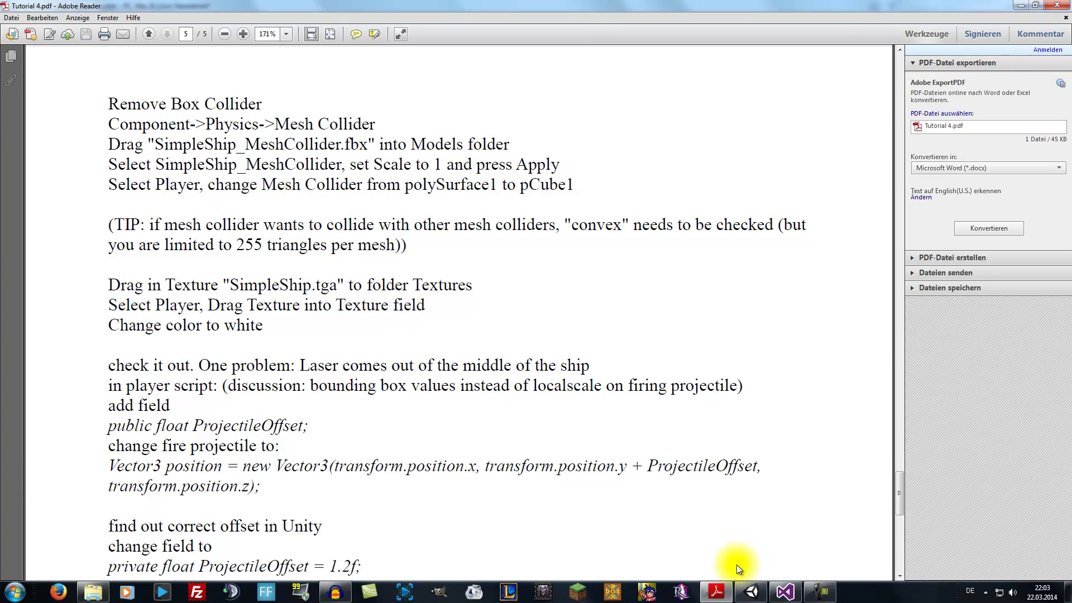
Drag the SimpleShip texture from Explorer's Assets folder into Unity's Textures folder
click(93, 592)
click(259, 237)
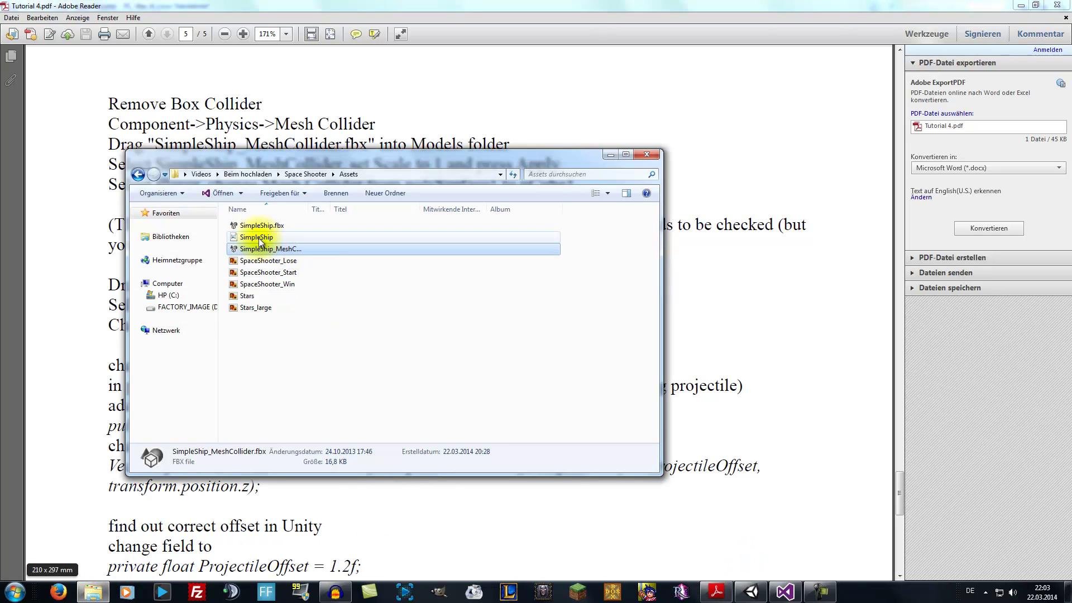
drag(592, 418, 721, 281)
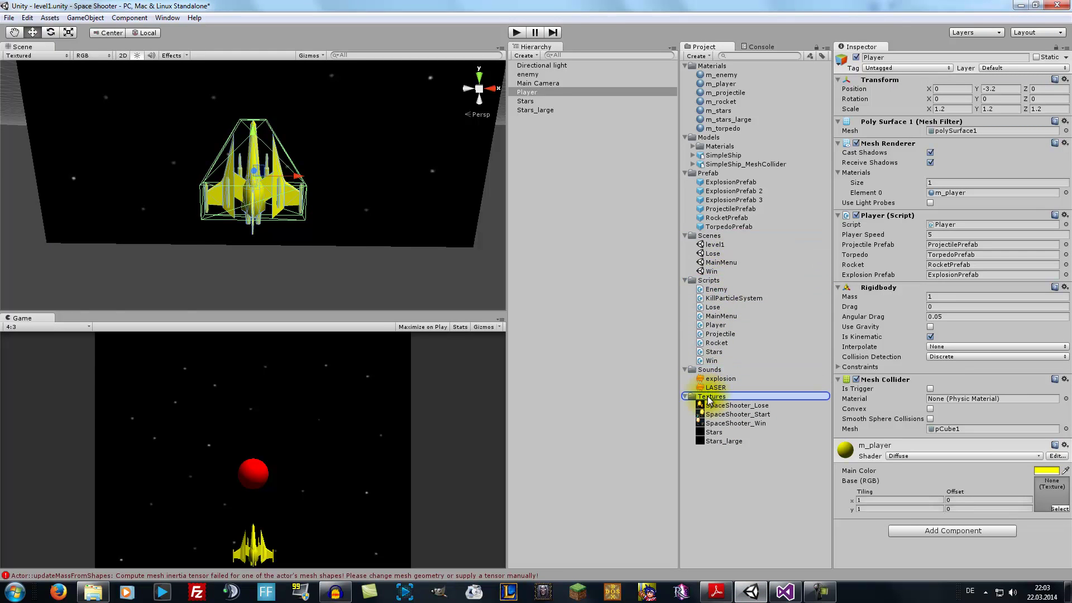
mouse_move(722, 282)
mouse_down()
mouse_move(707, 398)
mouse_move(528, 93)
mouse_up()
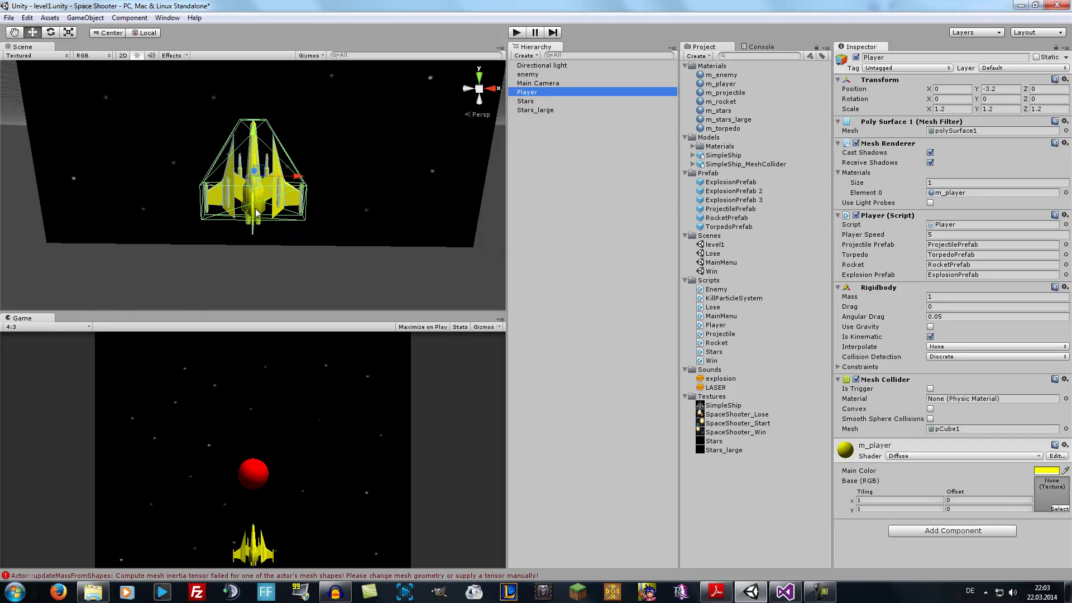
Assign the SimpleShip texture to m_player and change its Main Color from yellow to white
click(1059, 509)
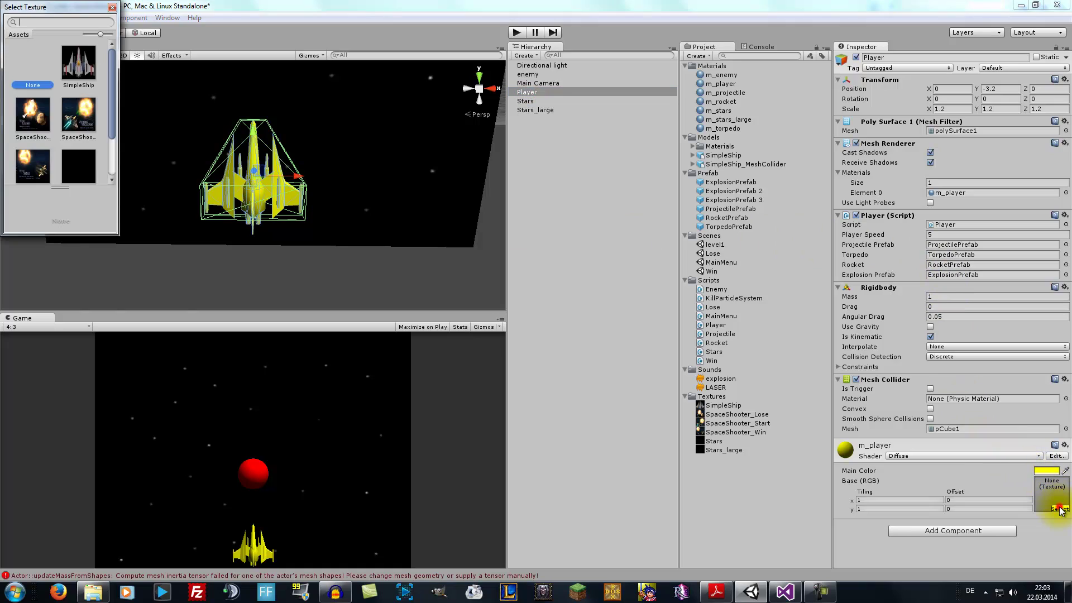
click(79, 85)
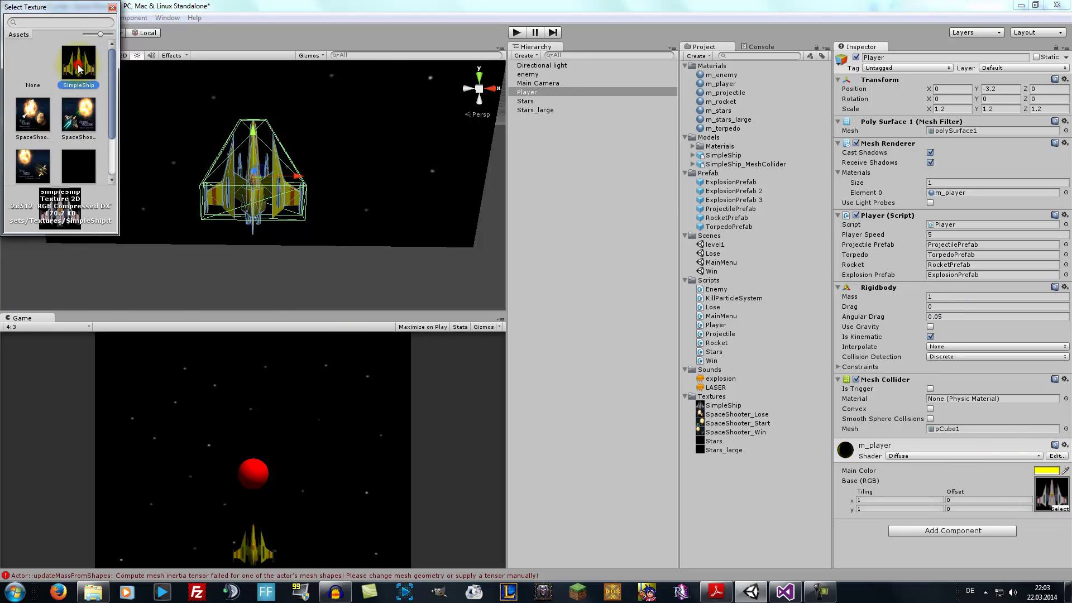
click(113, 8)
click(1046, 470)
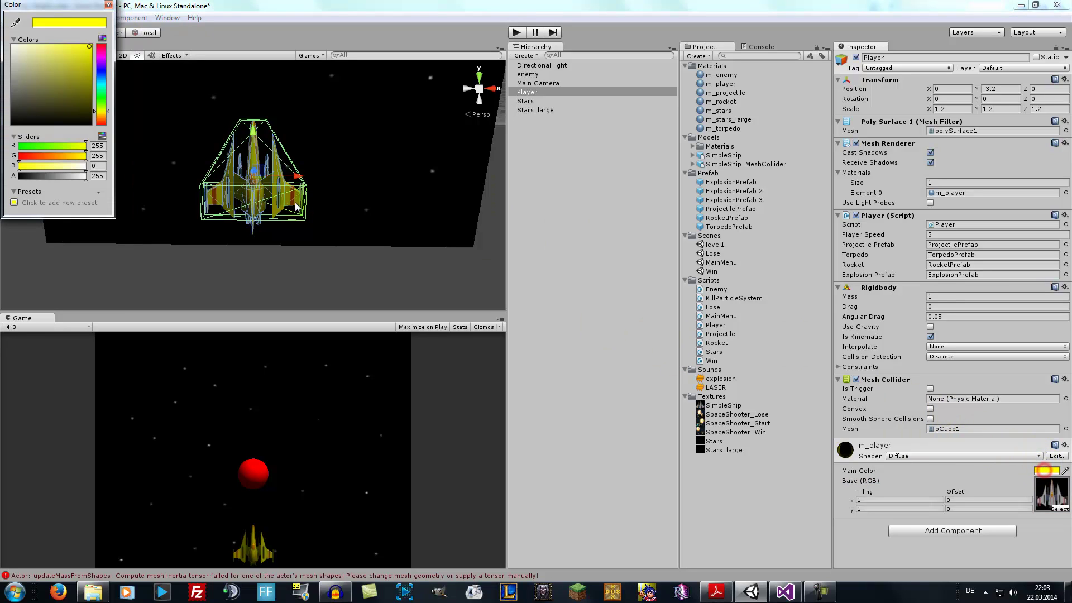
drag(65, 49, 11, 46)
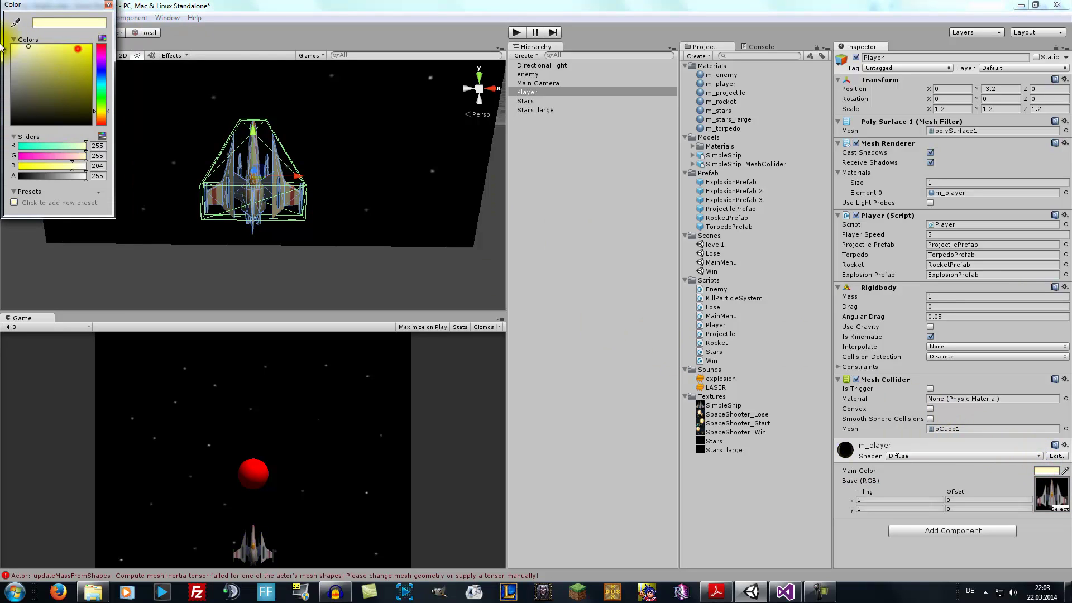
click(109, 5)
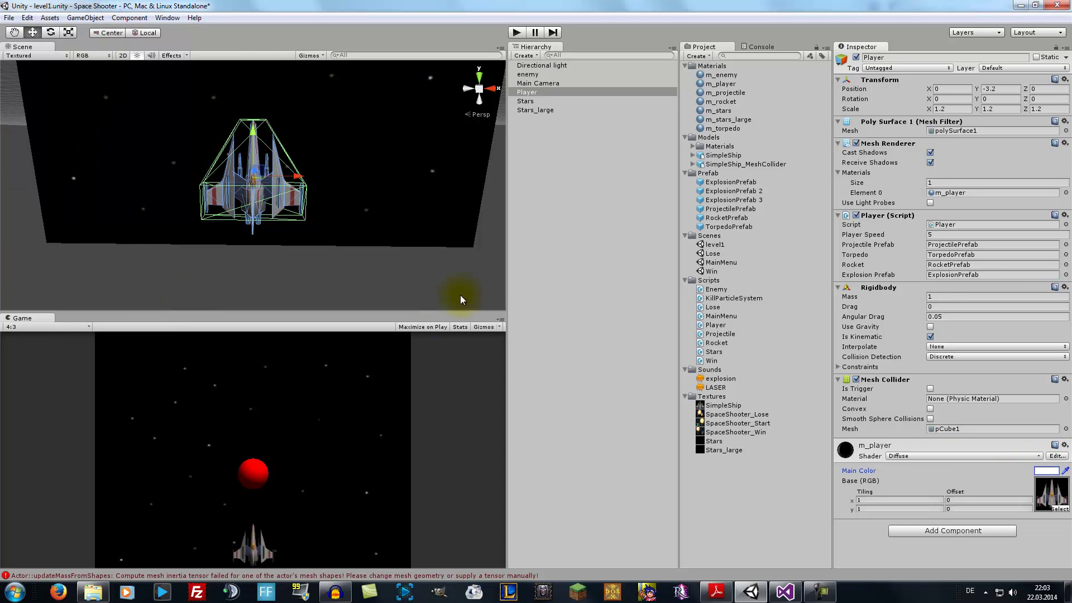
Clear the console errors and save the project
click(754, 47)
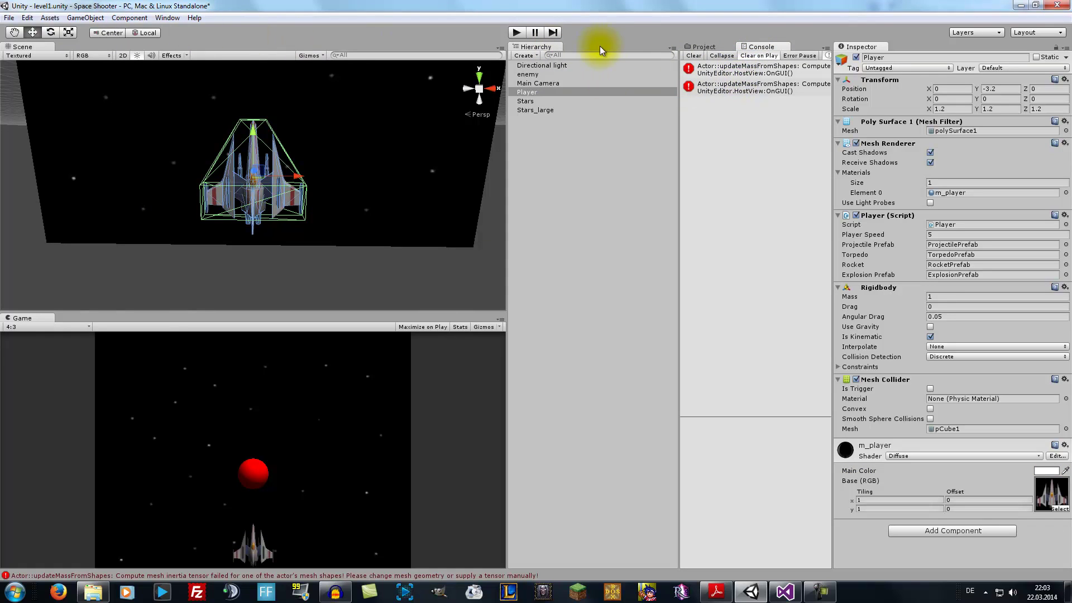
click(693, 56)
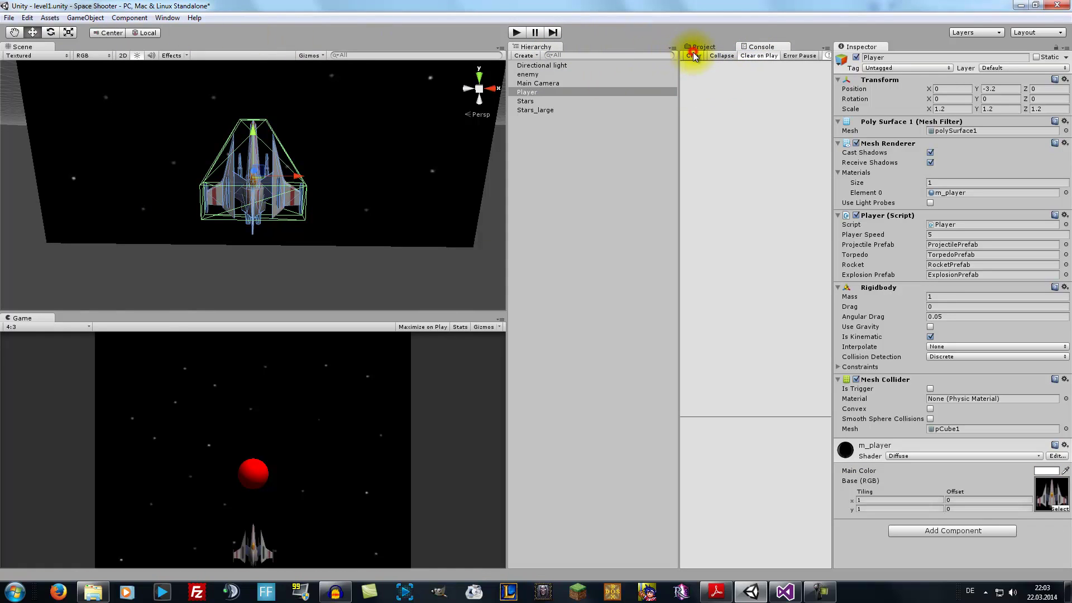
click(9, 18)
click(32, 113)
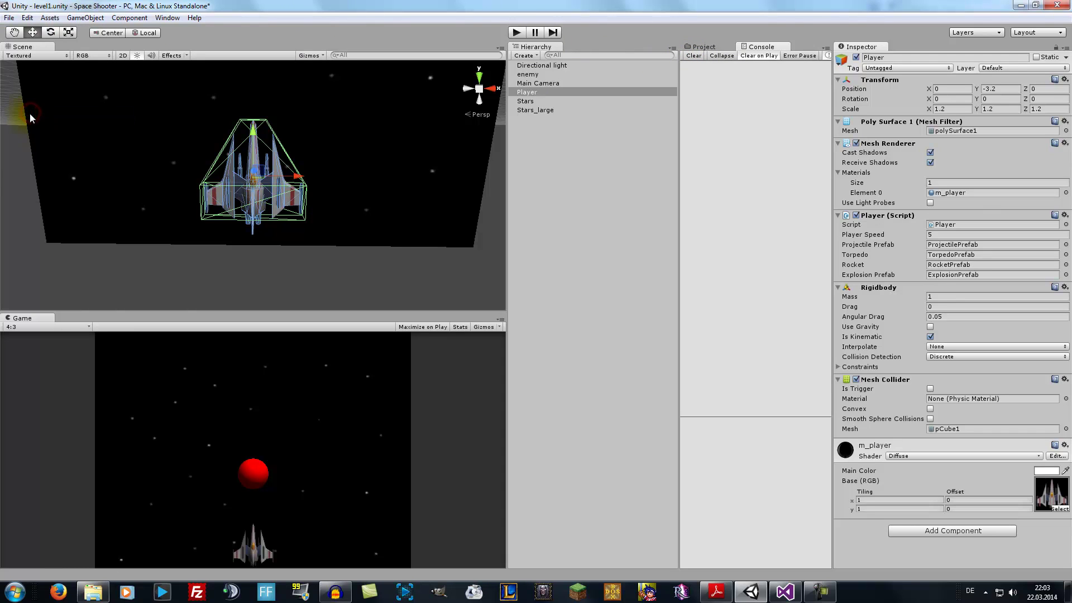
Start play mode and fly the ship with the arrow keys, firing lasers at enemies
click(517, 32)
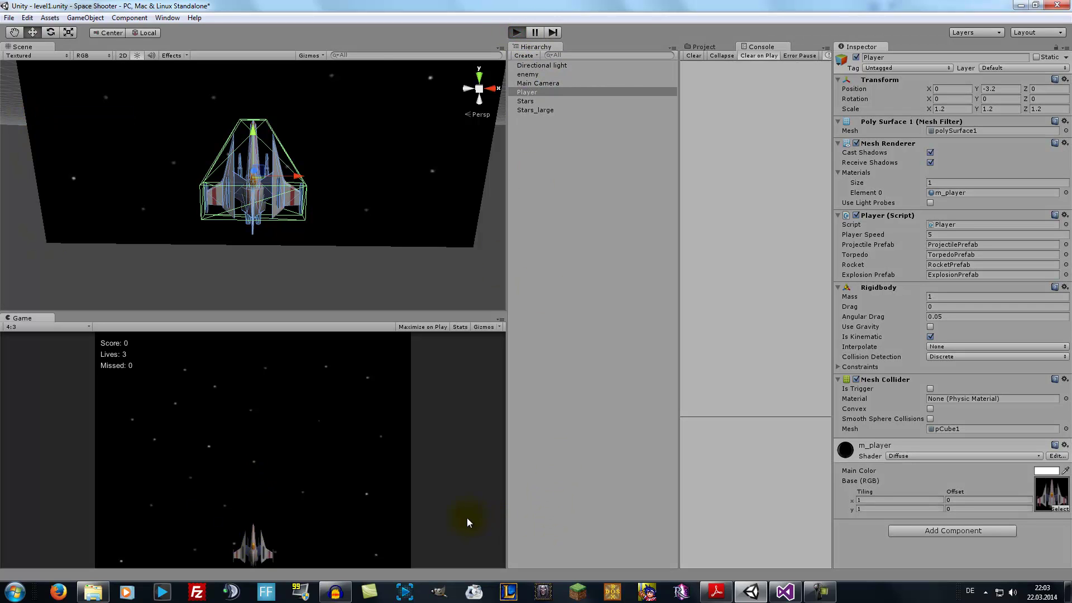
key(Up)
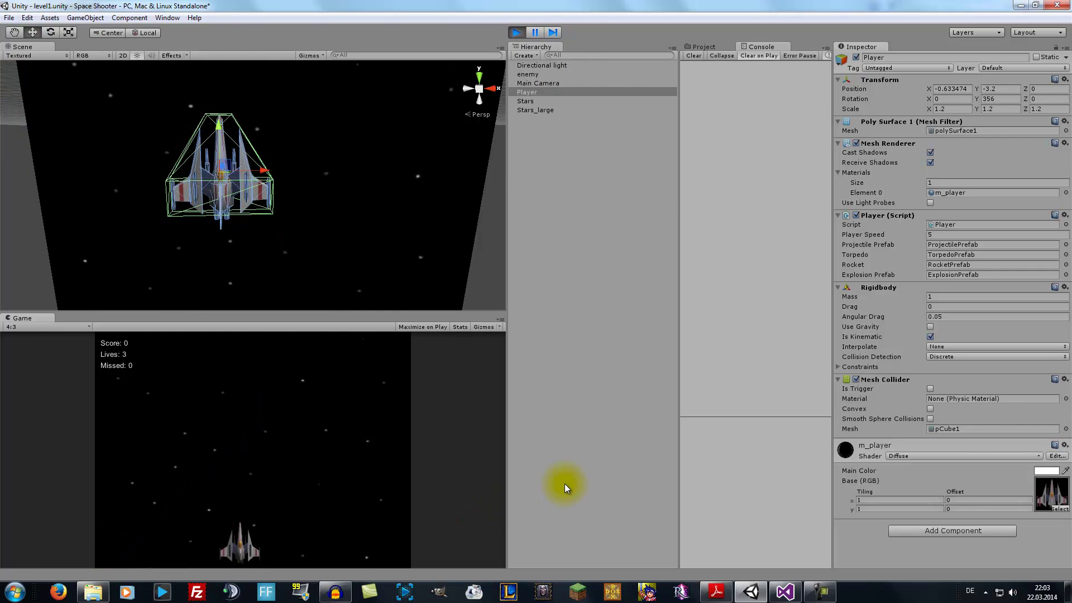
key(Right)
key(space)
key(Down)
key(Left)
key(Left)
key(space)
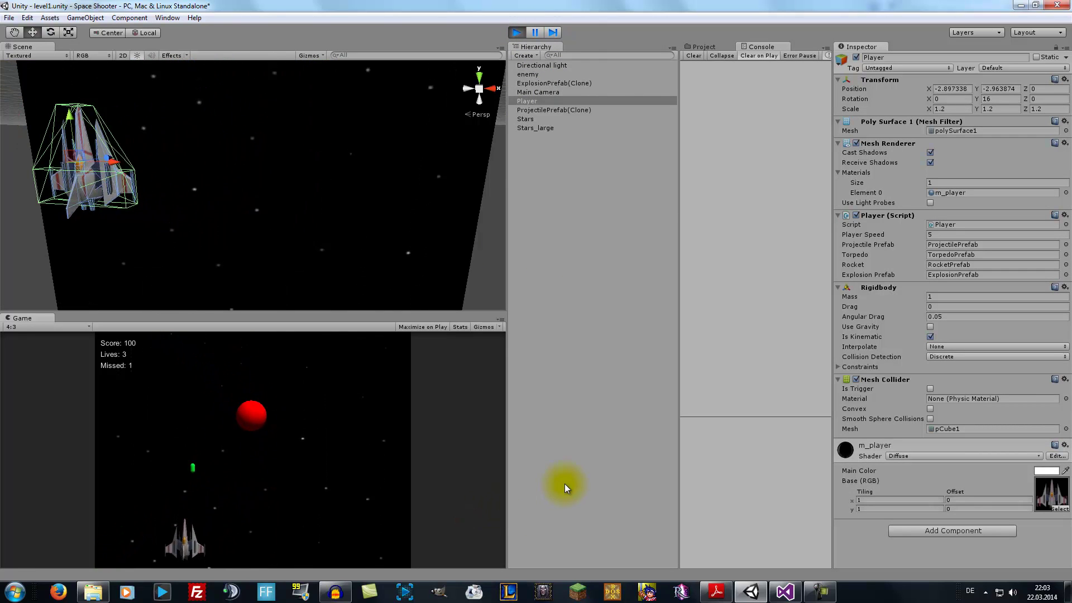
key(space)
key(space)
key(space)
key(space)
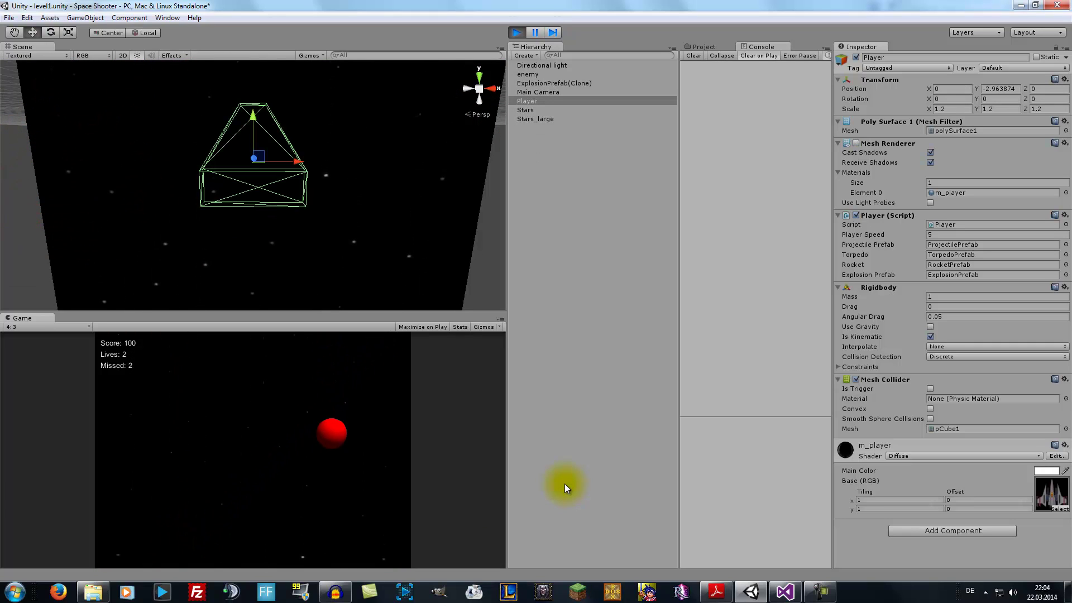
key(space)
key(space)
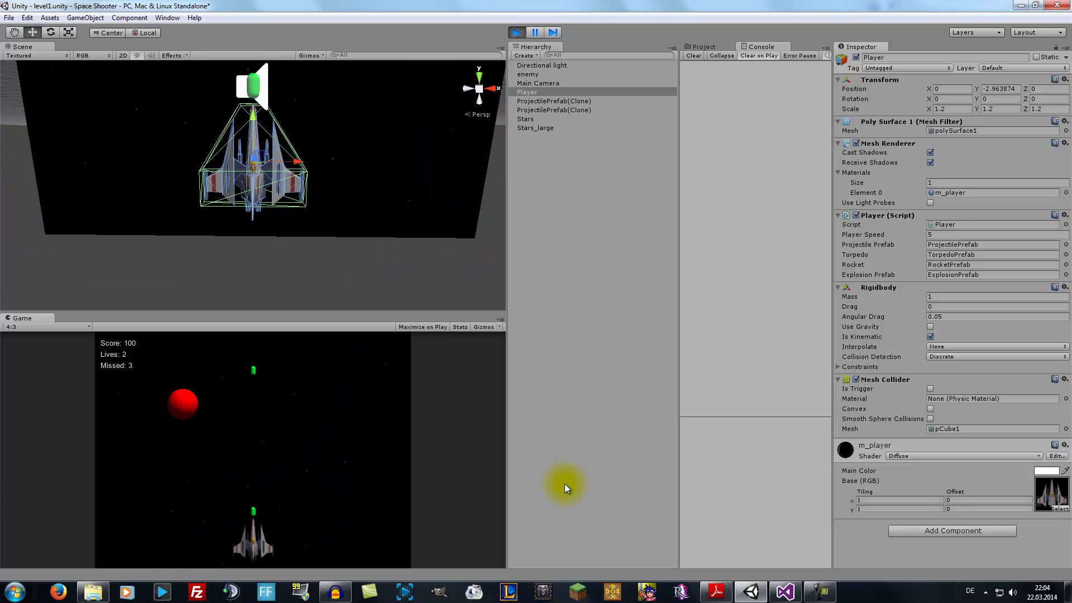
Steer the ship while launching torpedoes with Ctrl and rockets with Alt
key(Right)
key(Left)
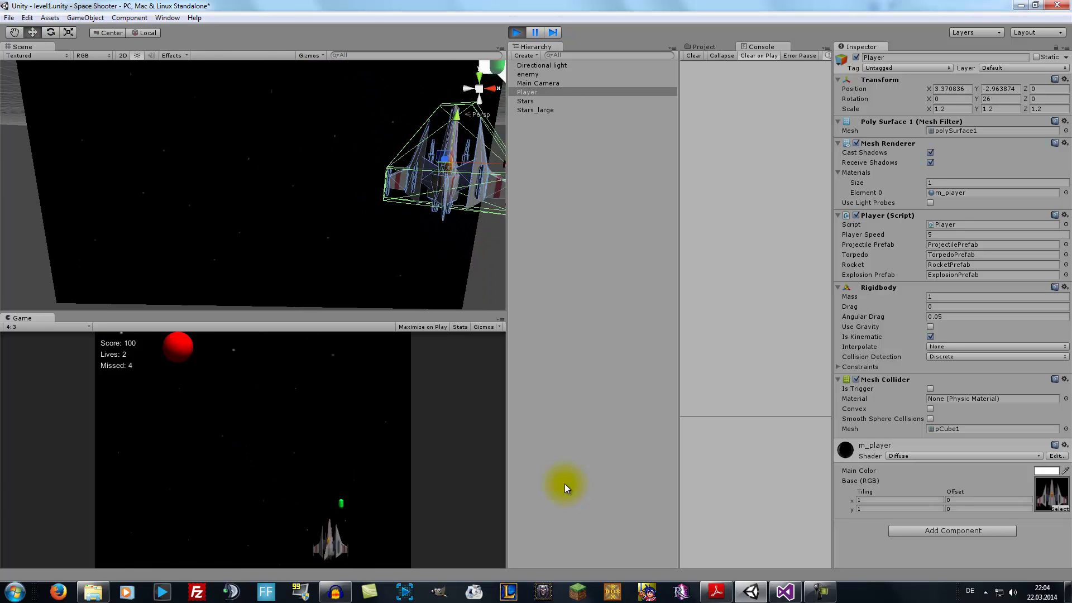
key(ctrl)
key(Left)
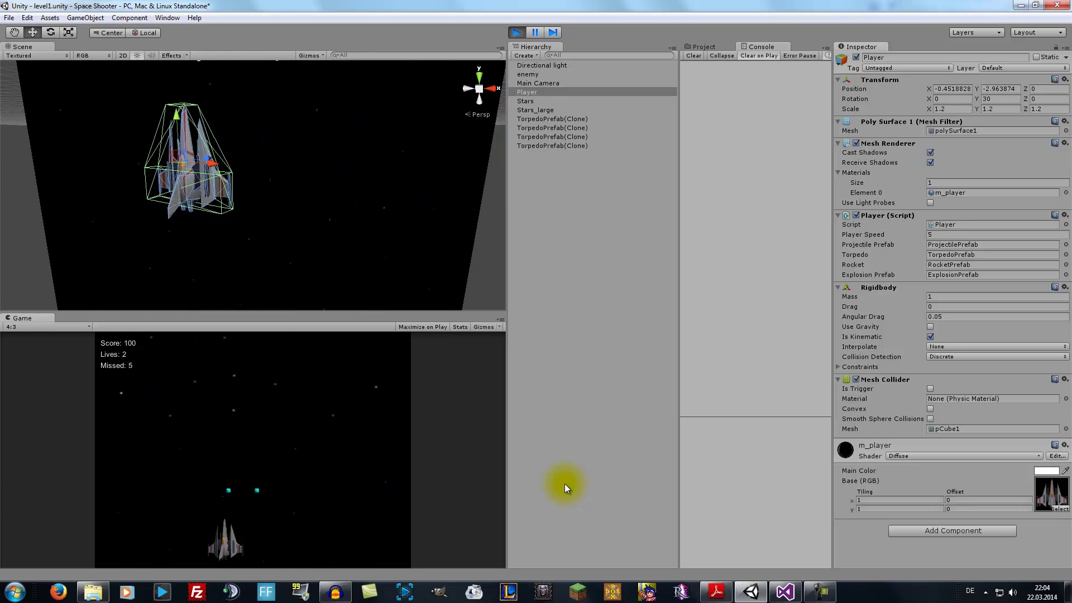
key(ctrl)
key(Left)
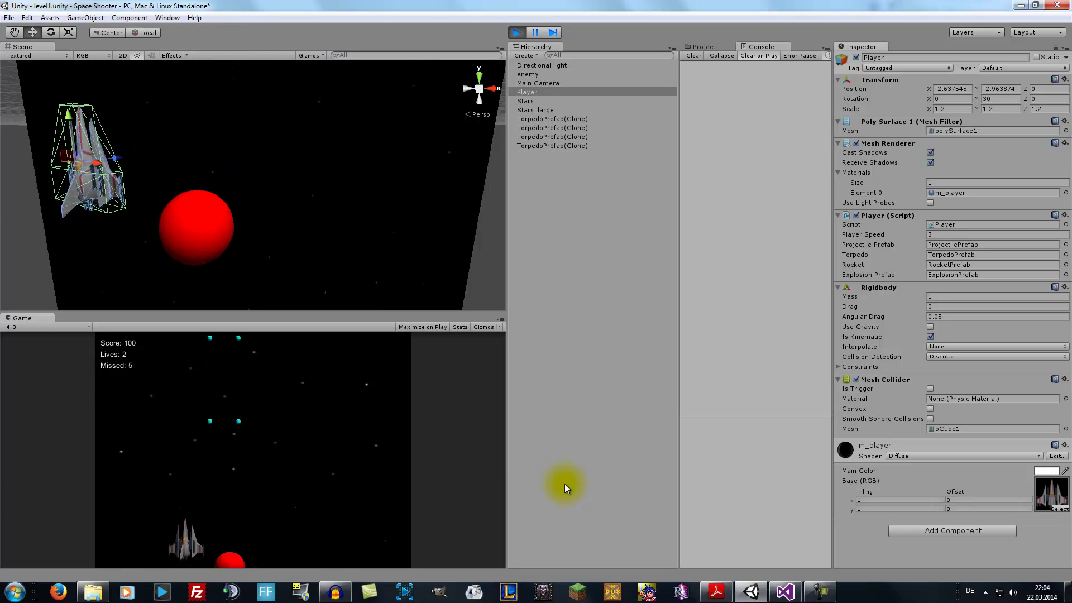
key(Right)
key(alt)
key(Right)
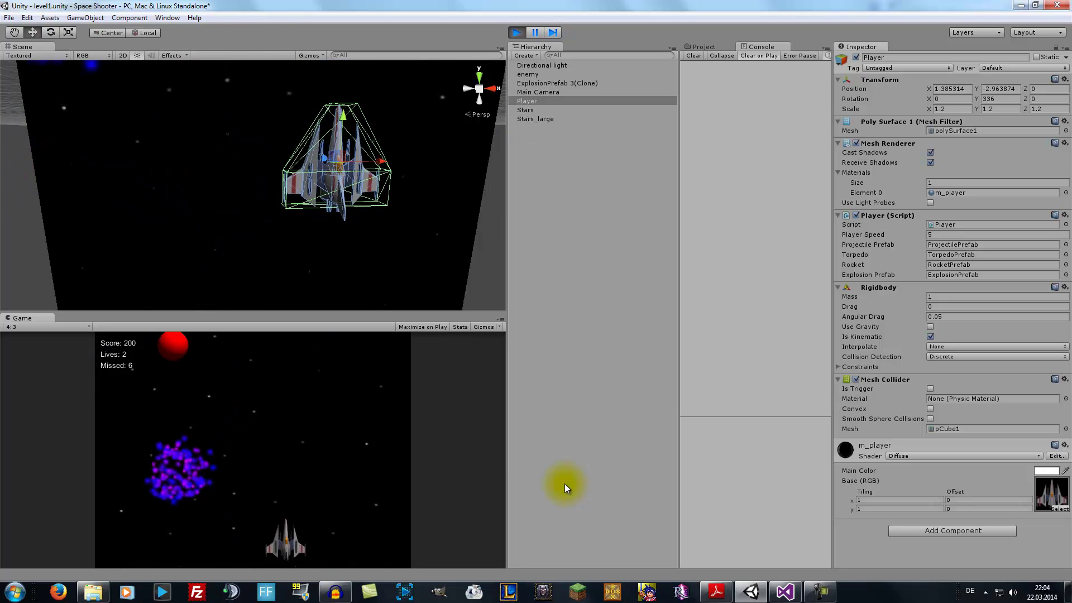
key(alt)
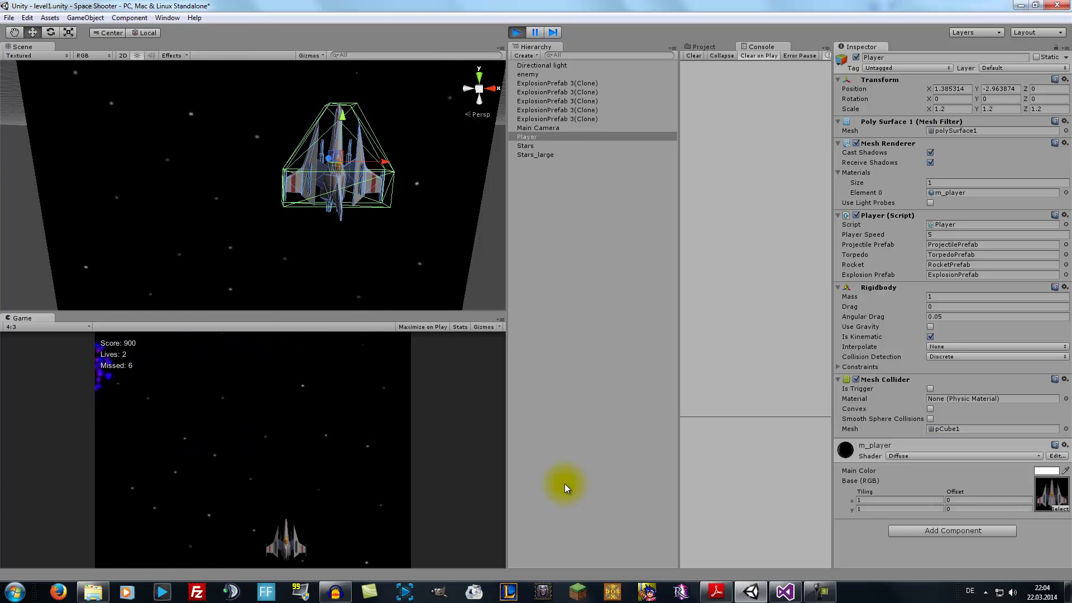
key(Up)
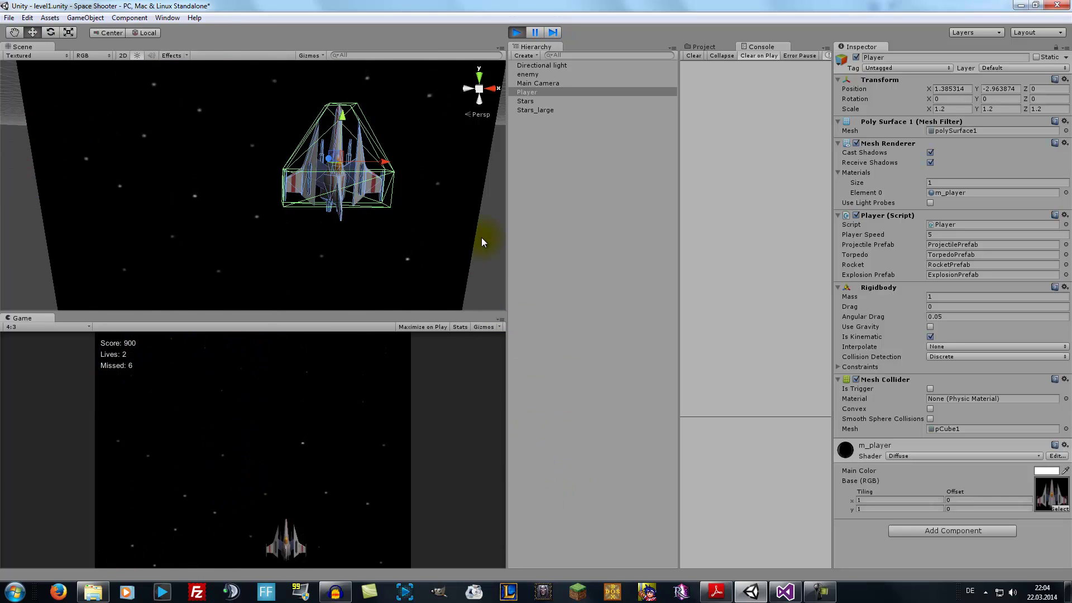
key(Left)
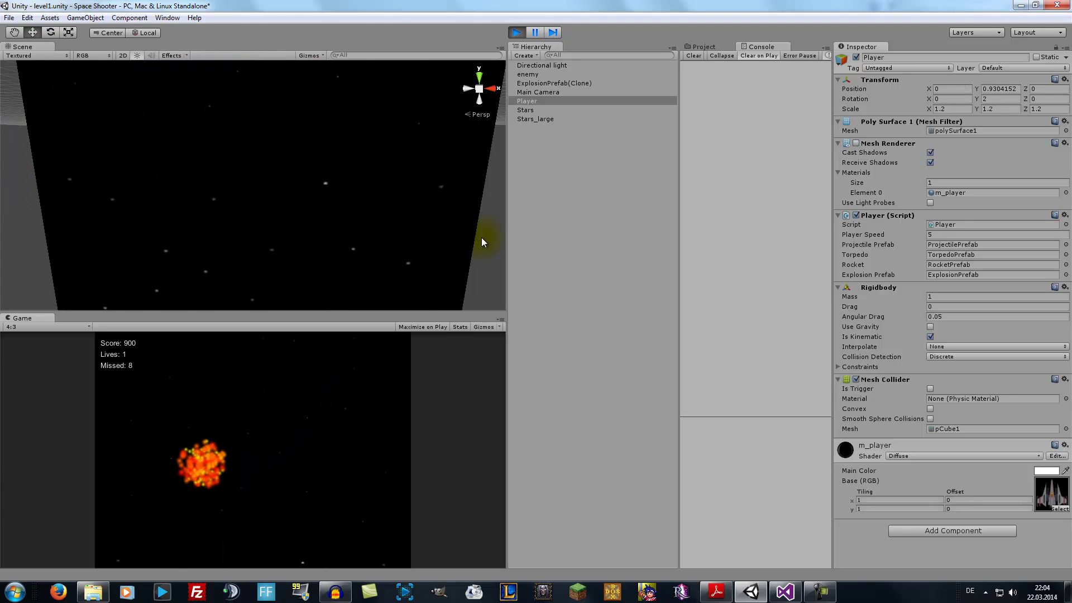
Stop play mode, check the ship-colour tutorial step, and select Player in Unity
click(516, 32)
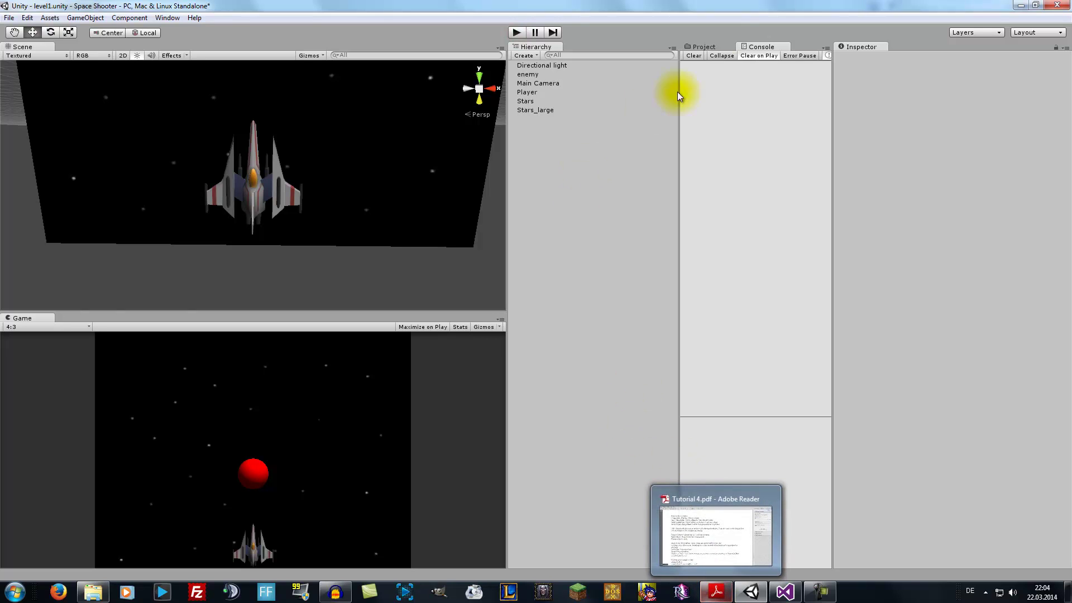
click(702, 46)
click(722, 595)
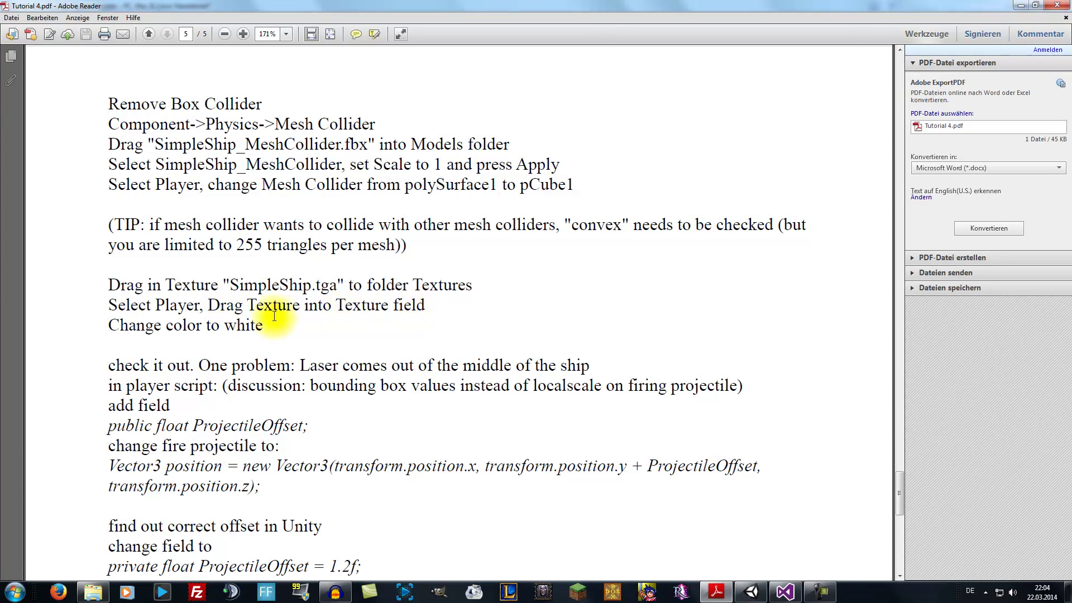
click(751, 592)
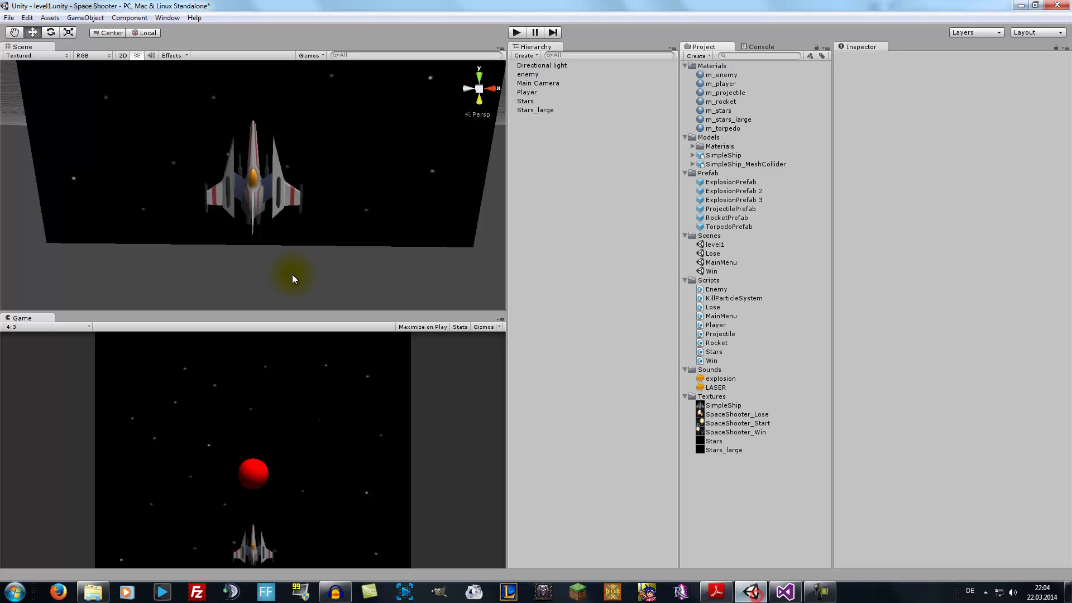
click(527, 93)
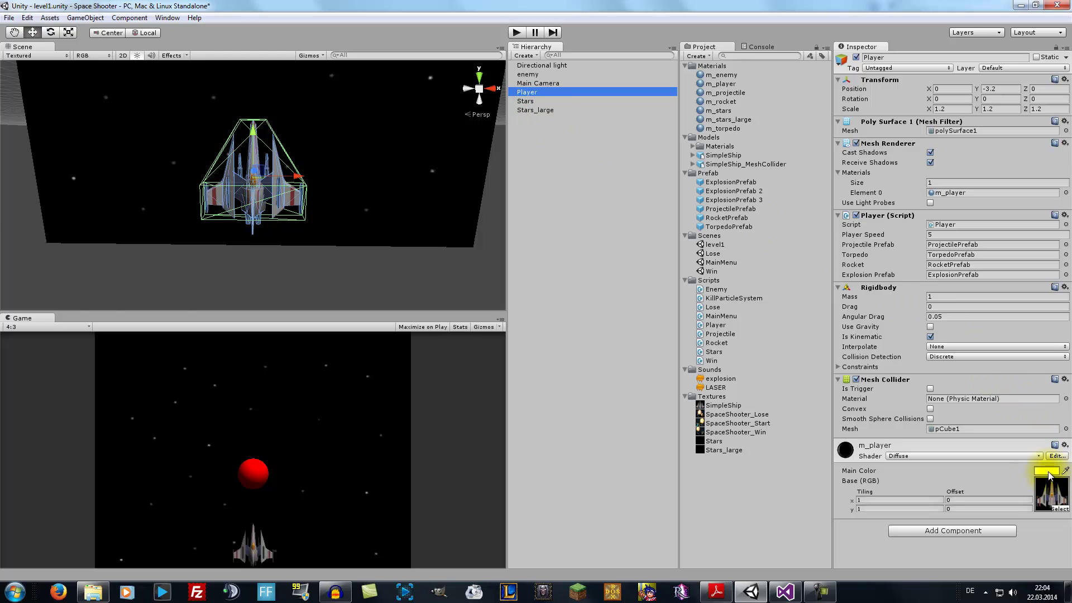
Set the m_player material's Main Color to white so the ship appears untinted
click(1051, 473)
click(98, 50)
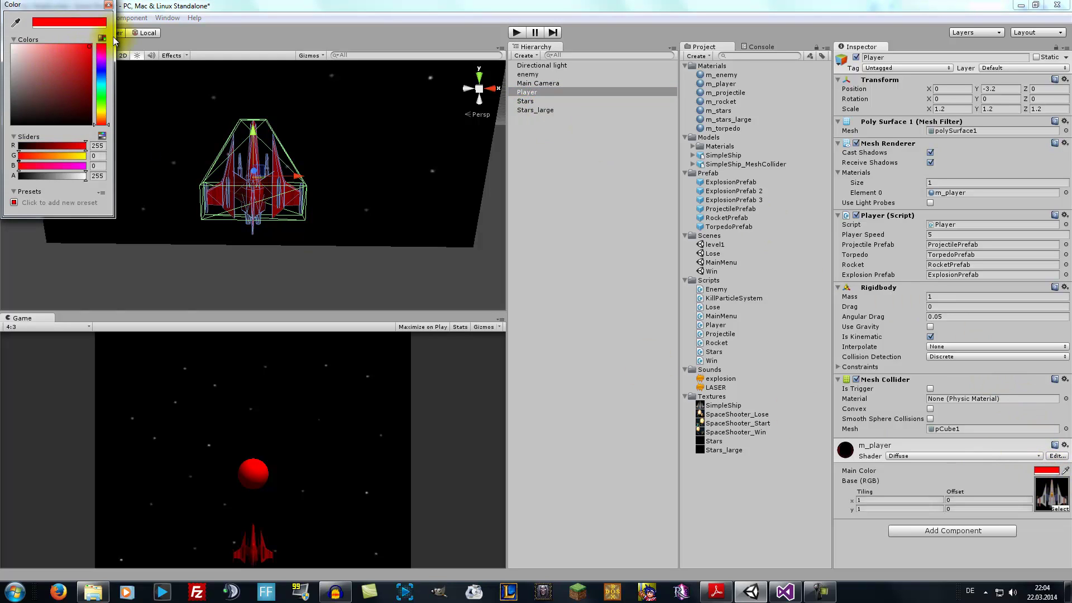
click(374, 294)
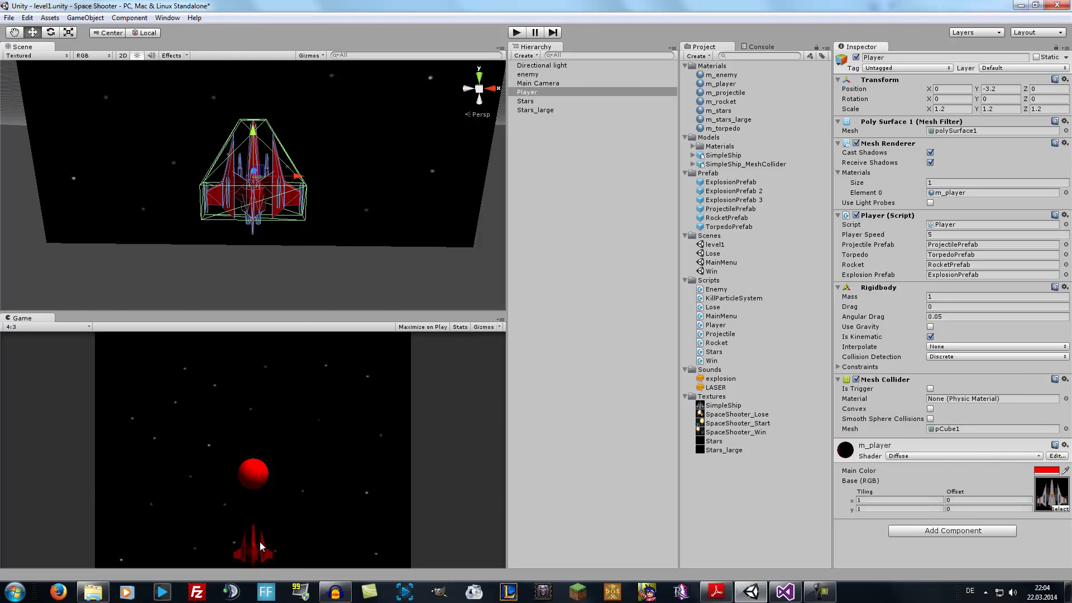
click(1047, 470)
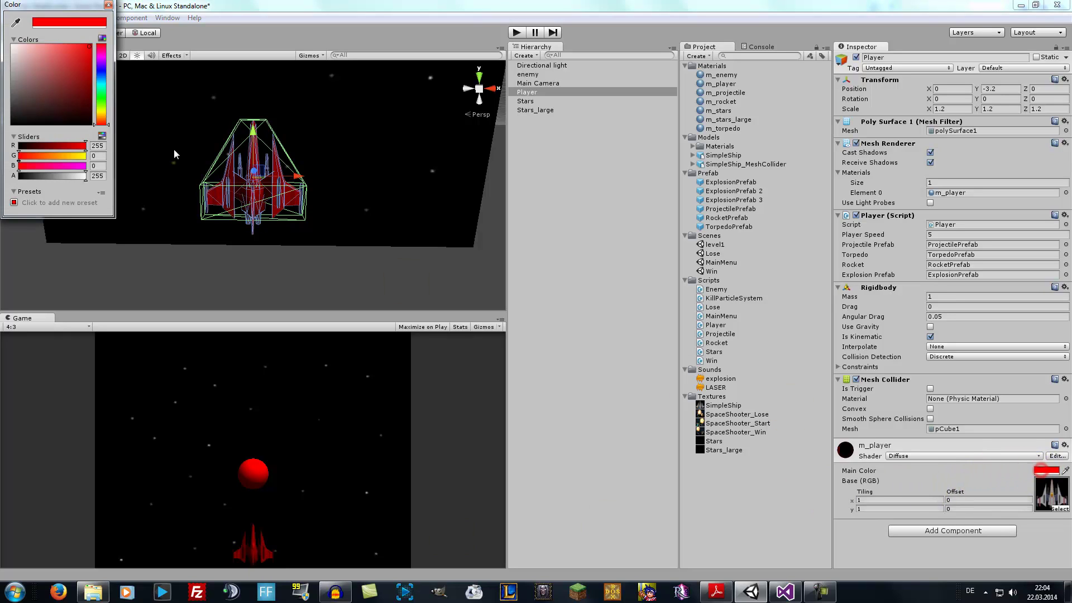
drag(59, 48, 53, 48)
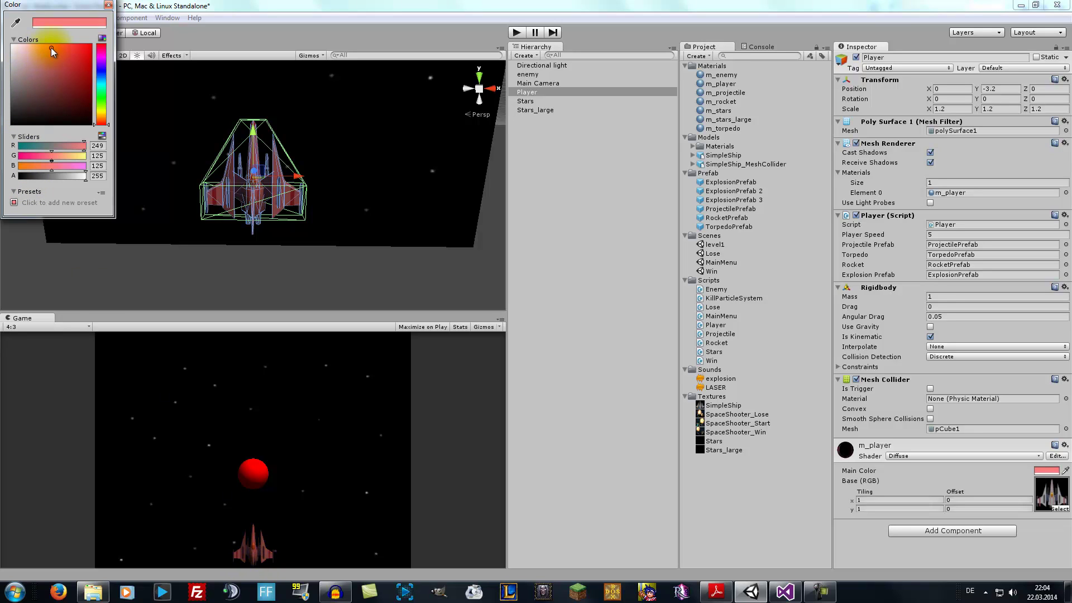
drag(52, 48, 11, 45)
click(108, 5)
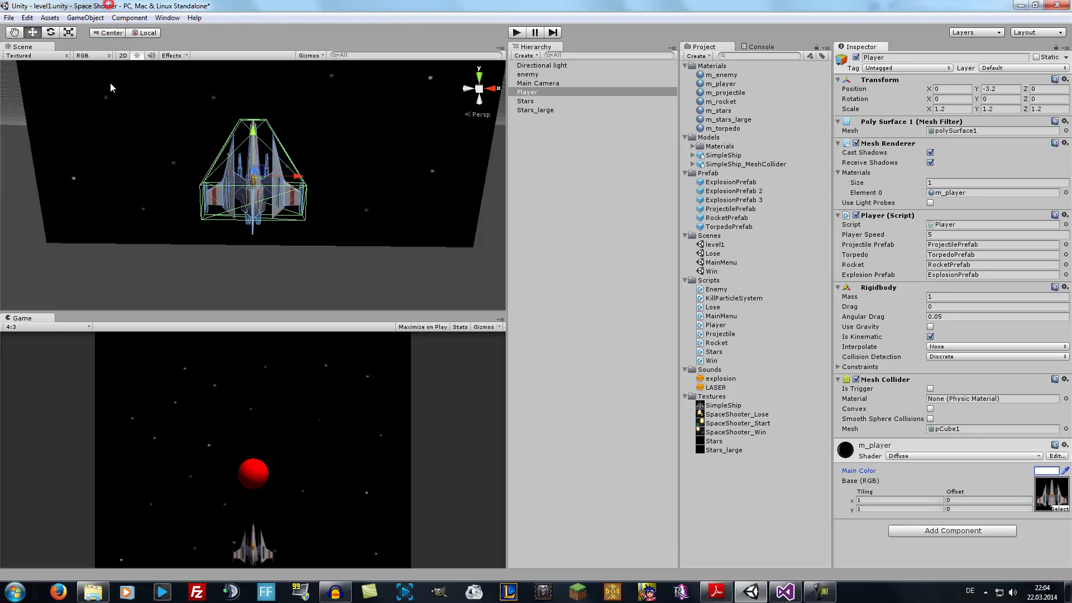
Read the ProjectileOffset code steps on page 5 of Tutorial 4.pdf, then return to Unity
click(717, 592)
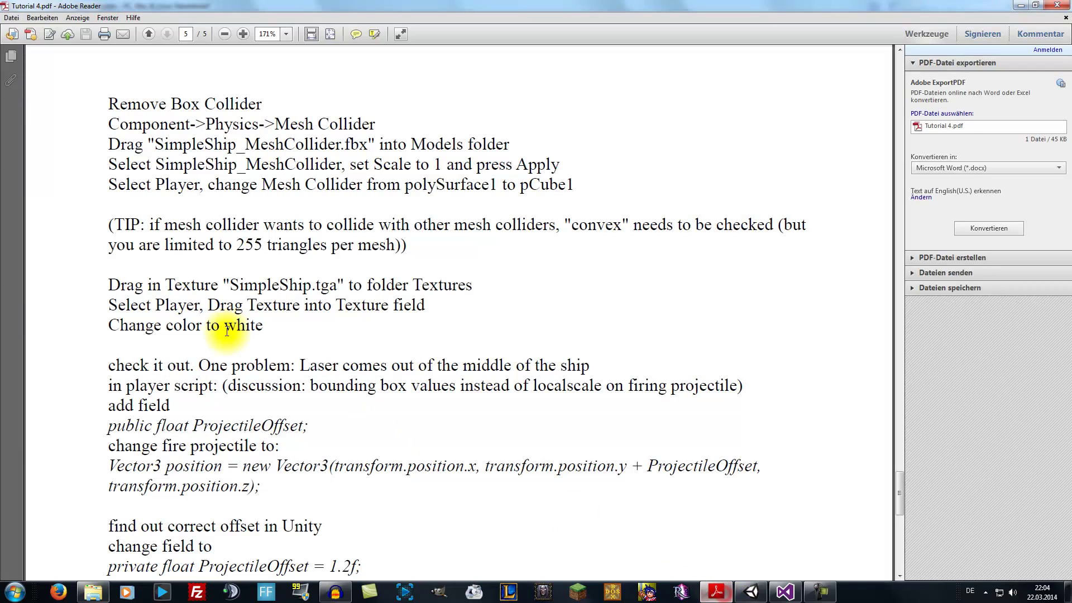
scroll(207, 342, down, 5)
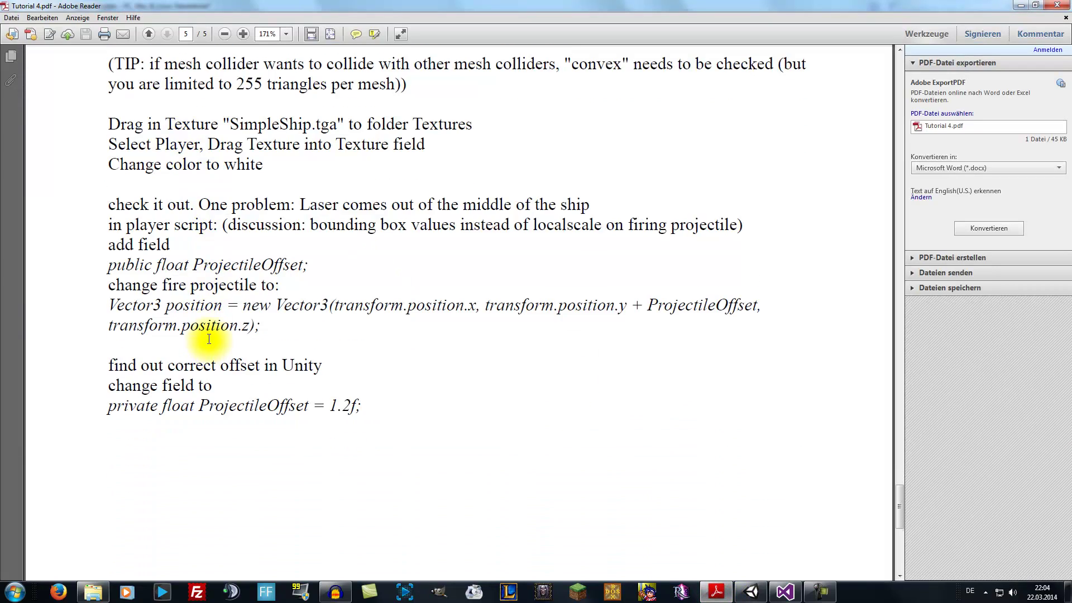
scroll(209, 339, down, 4)
scroll(210, 337, down, 5)
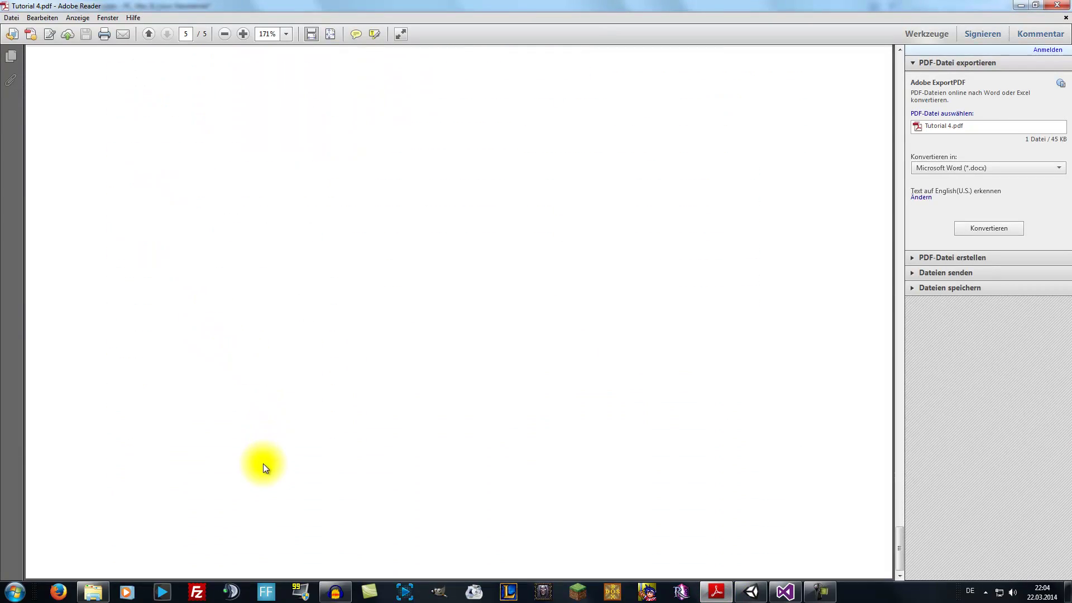
scroll(263, 463, up, 4)
scroll(236, 433, up, 5)
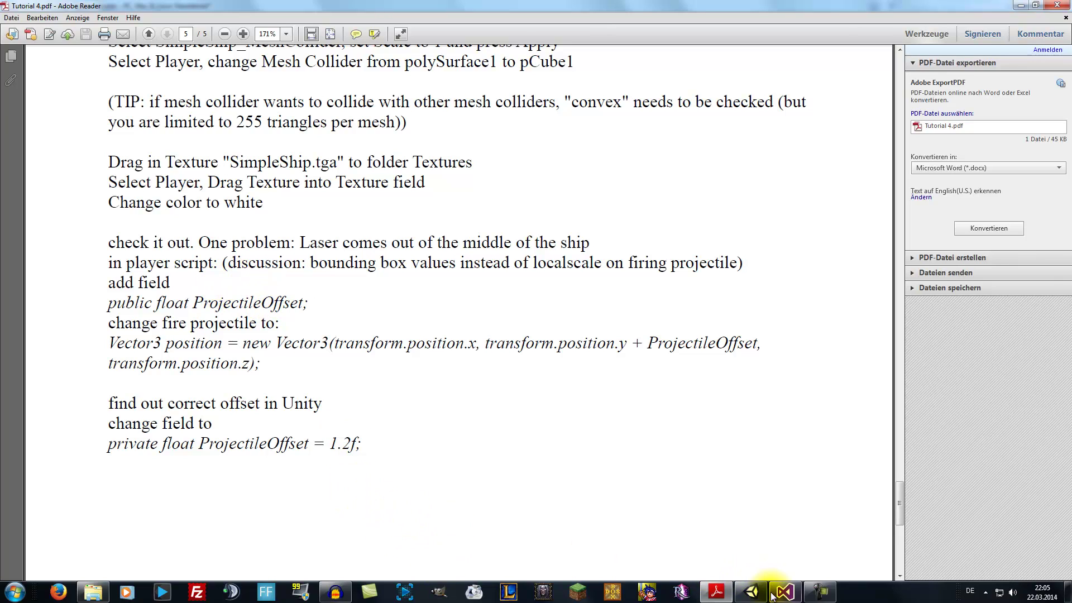
click(751, 592)
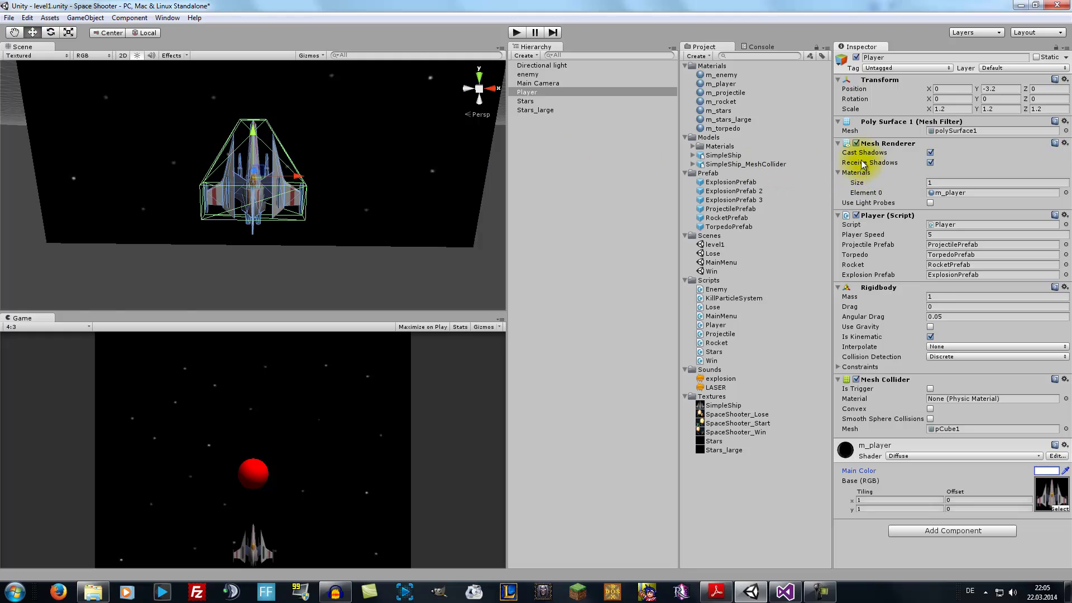
click(857, 379)
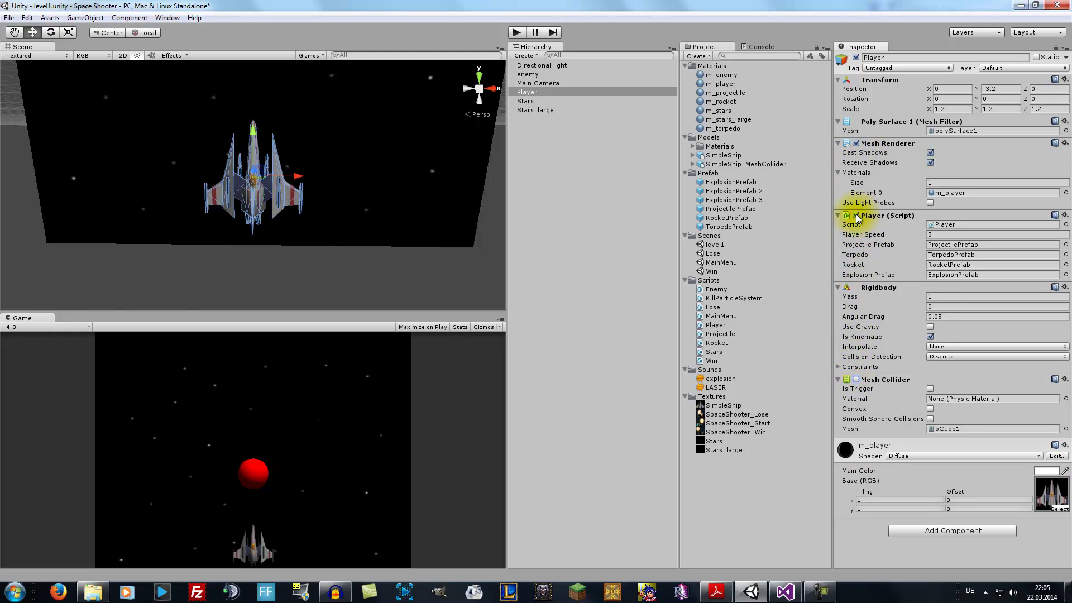
click(856, 144)
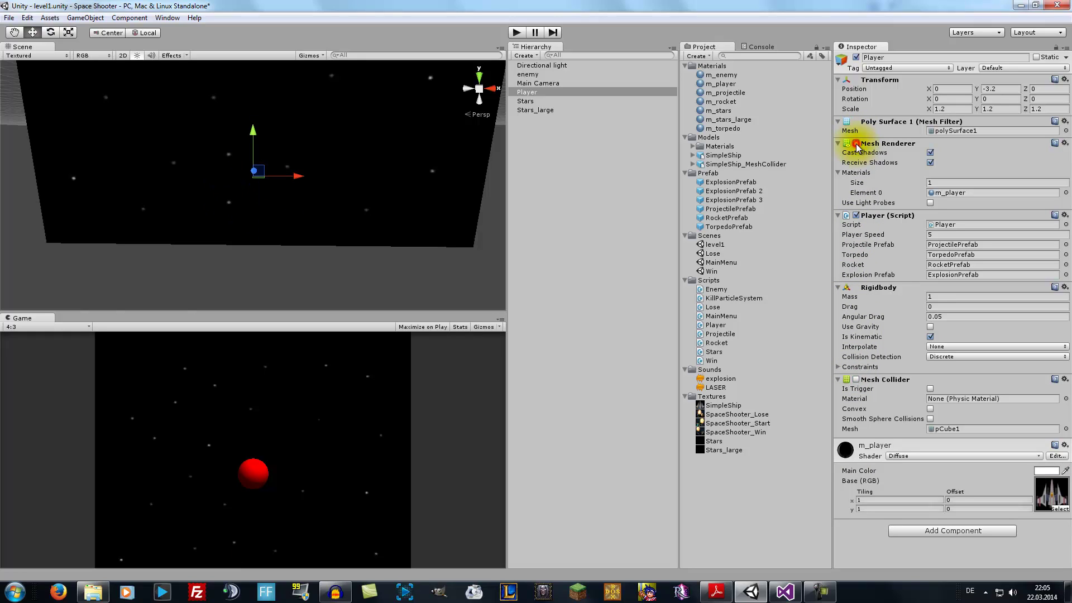
click(856, 144)
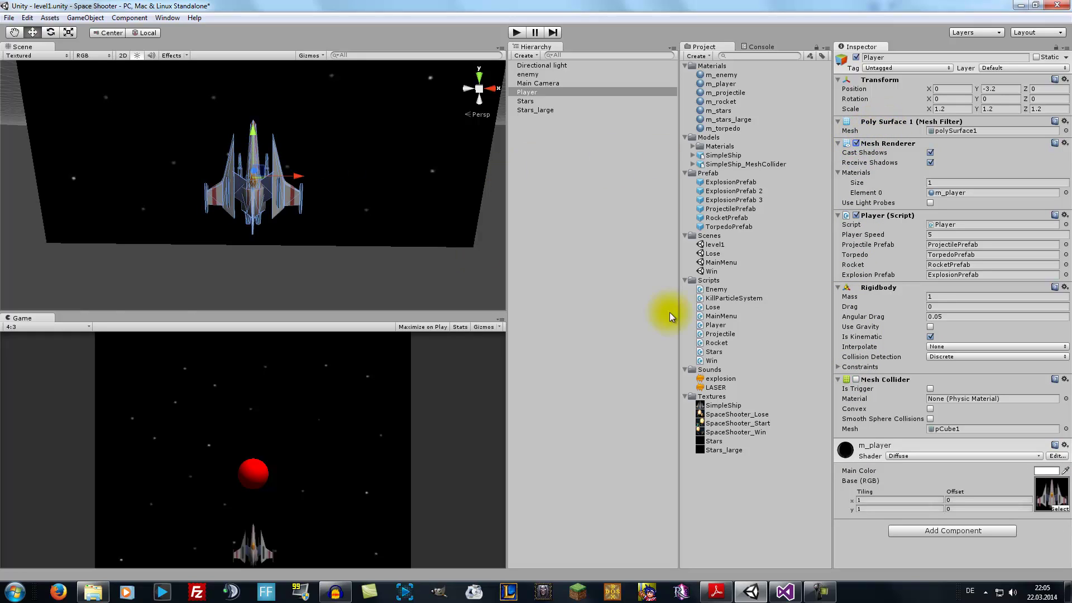
click(858, 144)
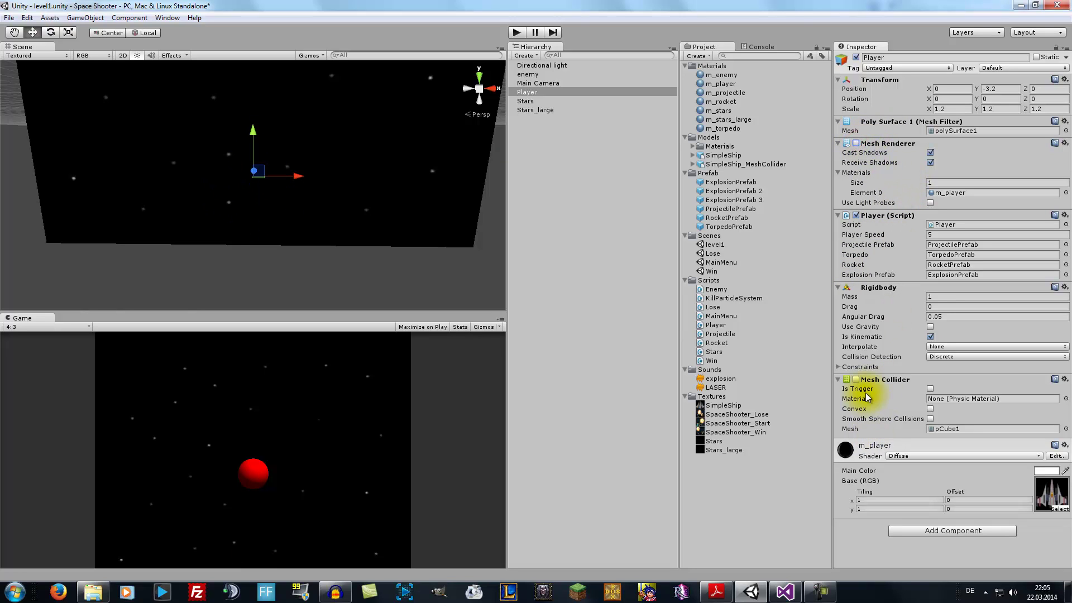
click(857, 380)
click(857, 379)
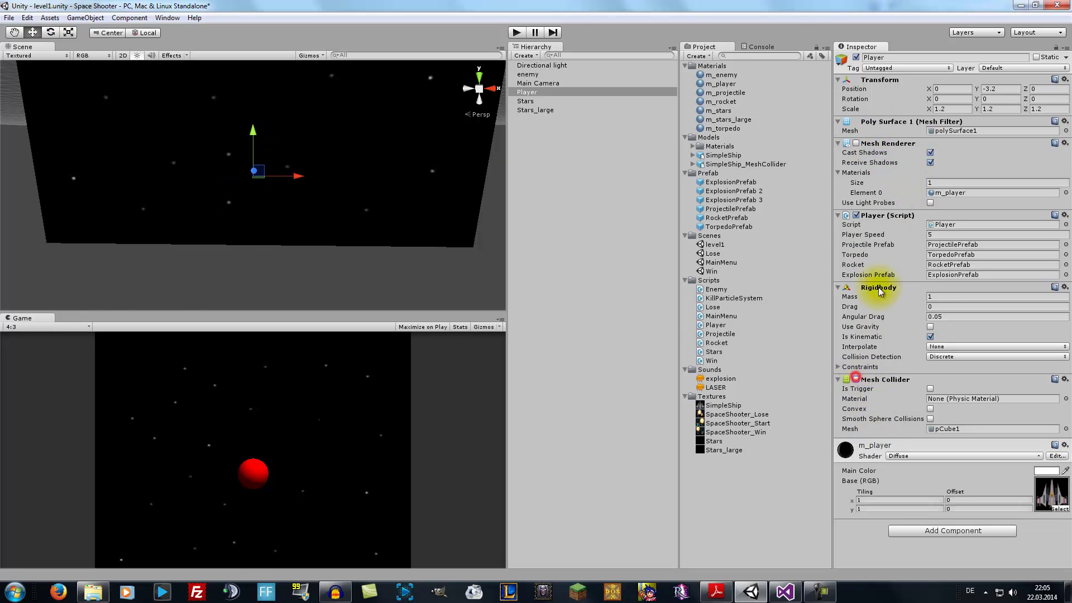
click(857, 143)
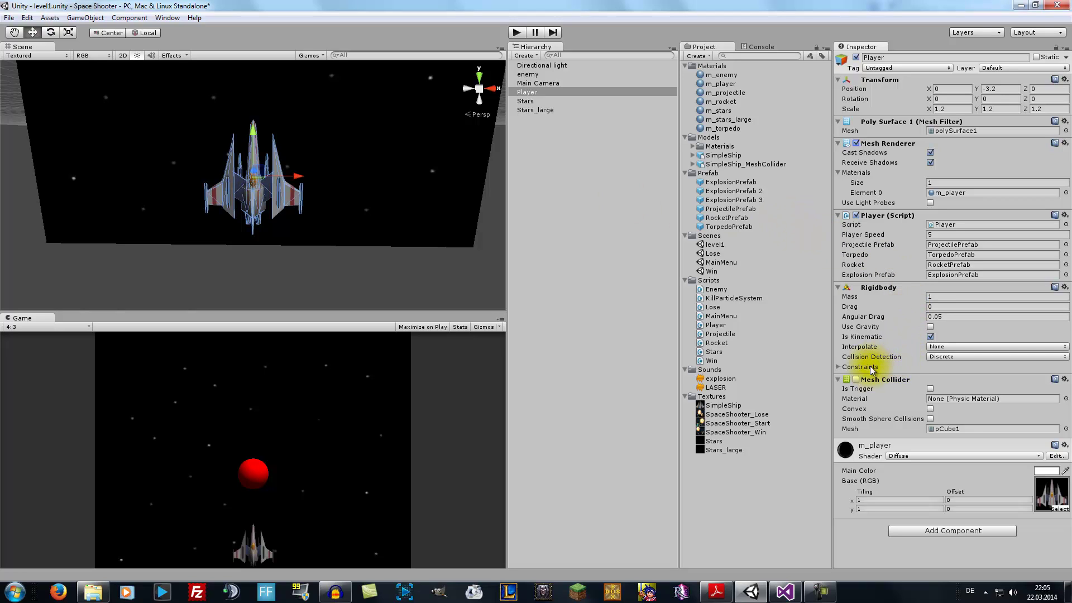
click(856, 380)
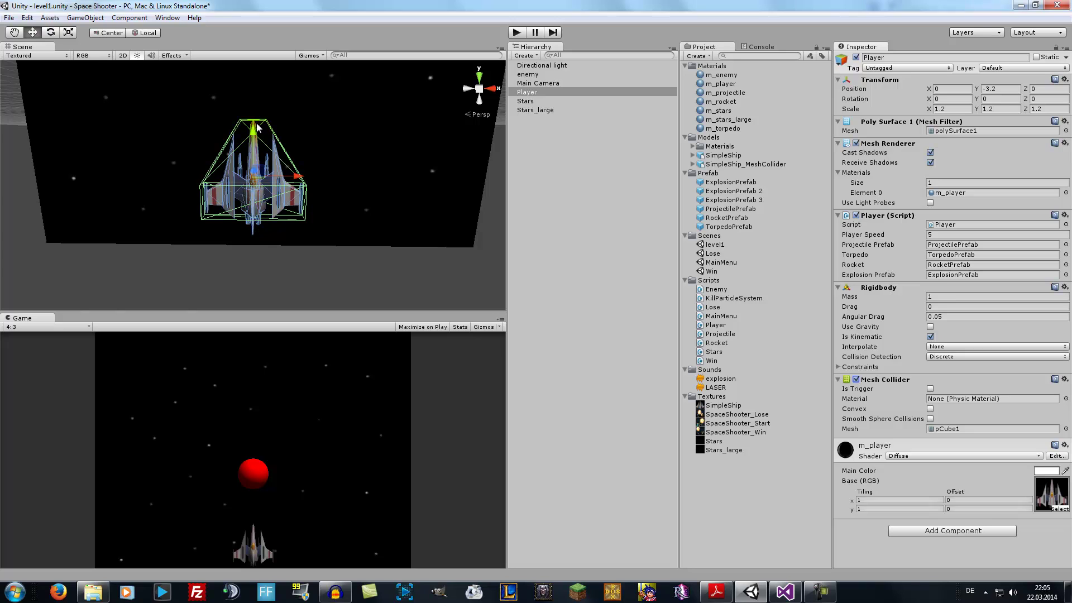
Recheck the offset instructions in Tutorial 4.pdf, then bring up the Space Shooter-csharp project in Visual Studio
click(716, 592)
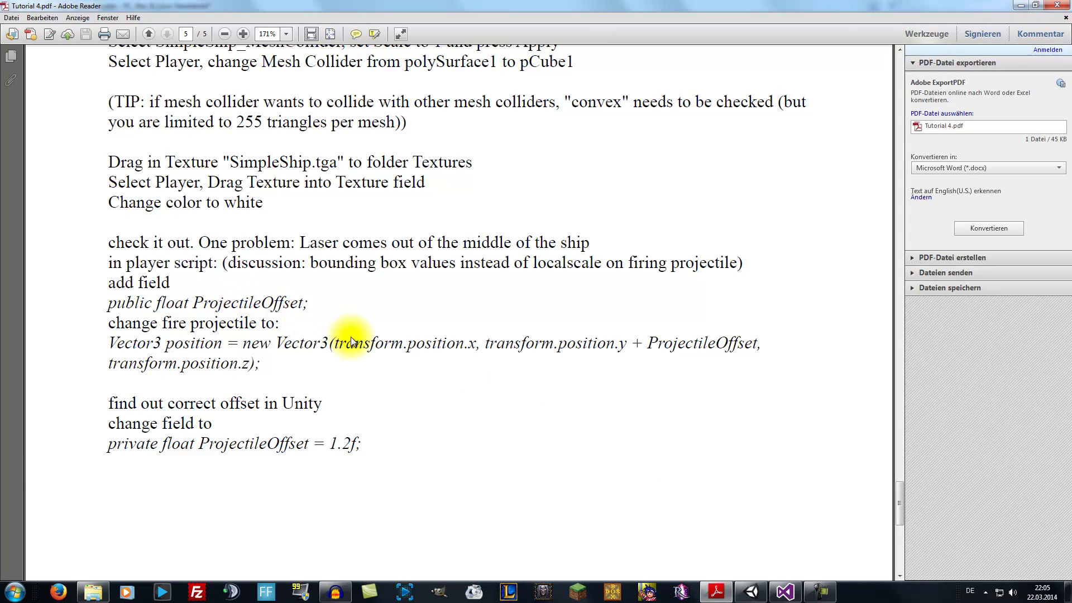
click(751, 592)
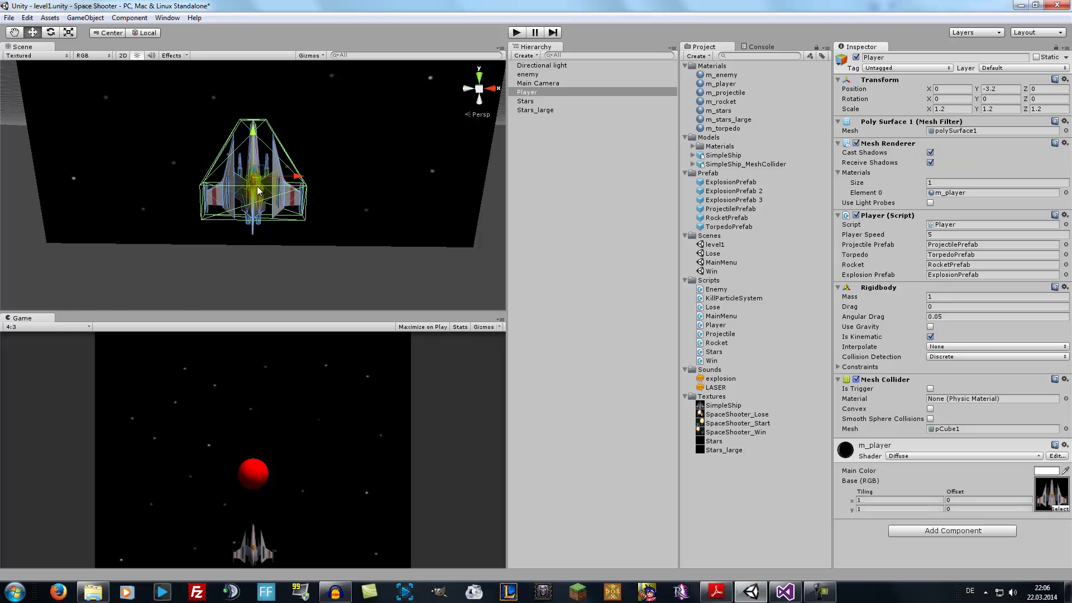
click(717, 593)
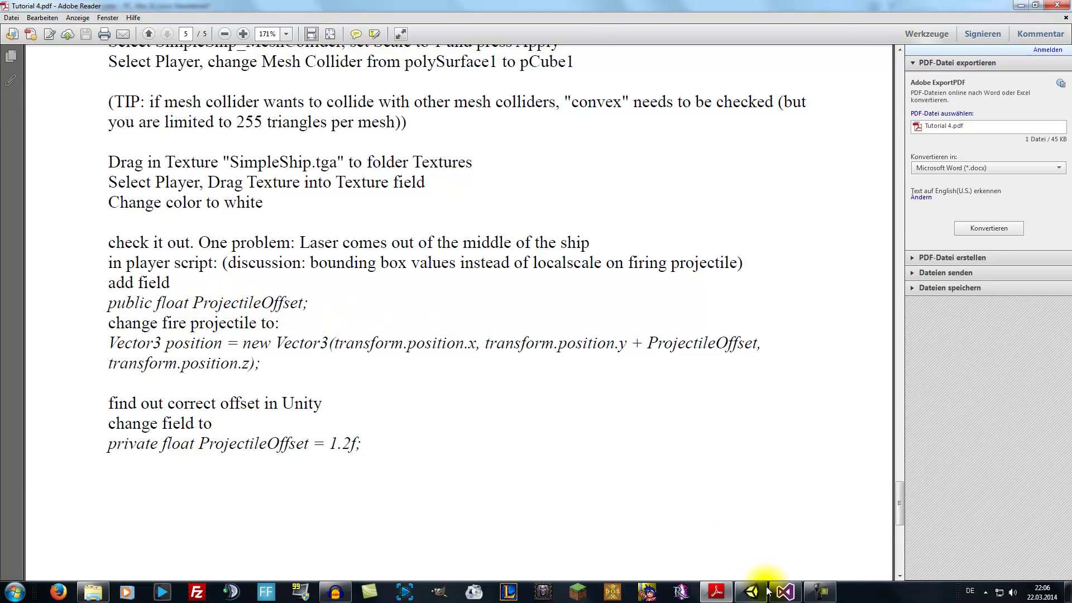
mouse_move(769, 592)
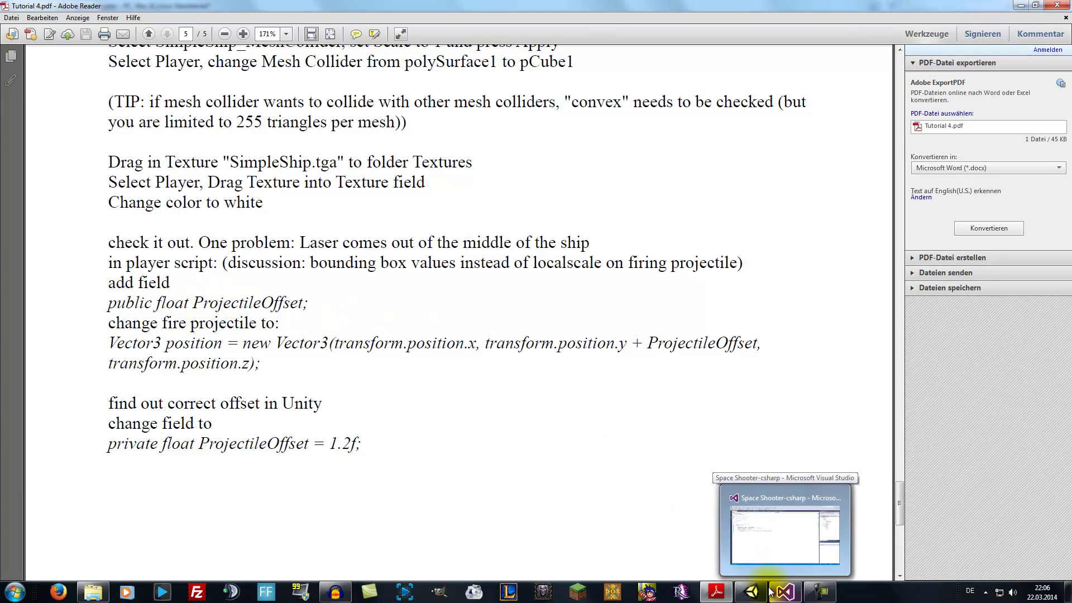
click(769, 590)
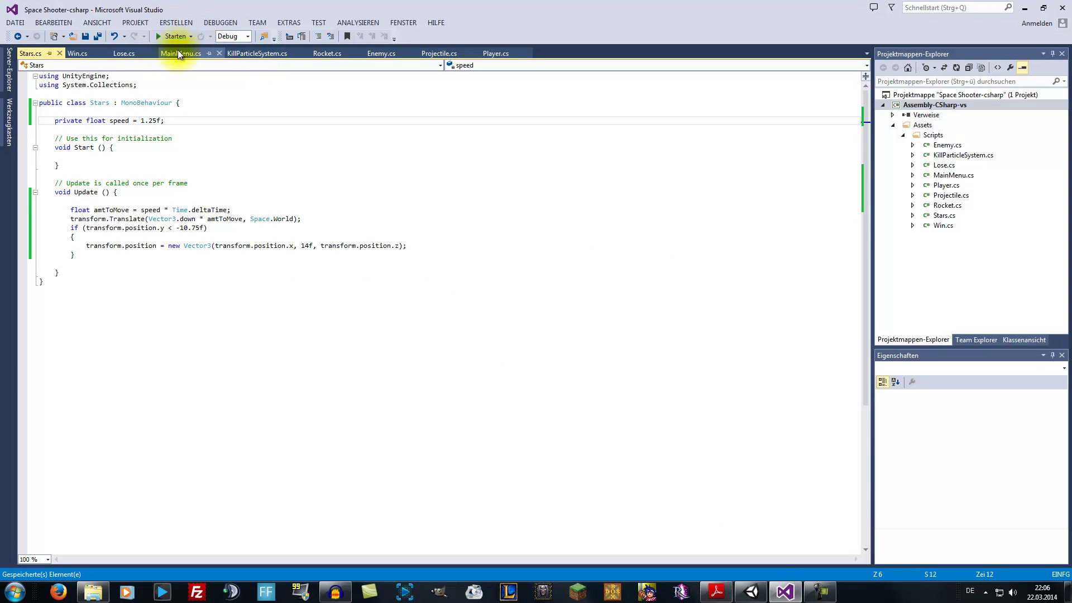
Declare a new public float projectileOffset field near the top of Player.cs
click(498, 52)
scroll(217, 213, up, 10)
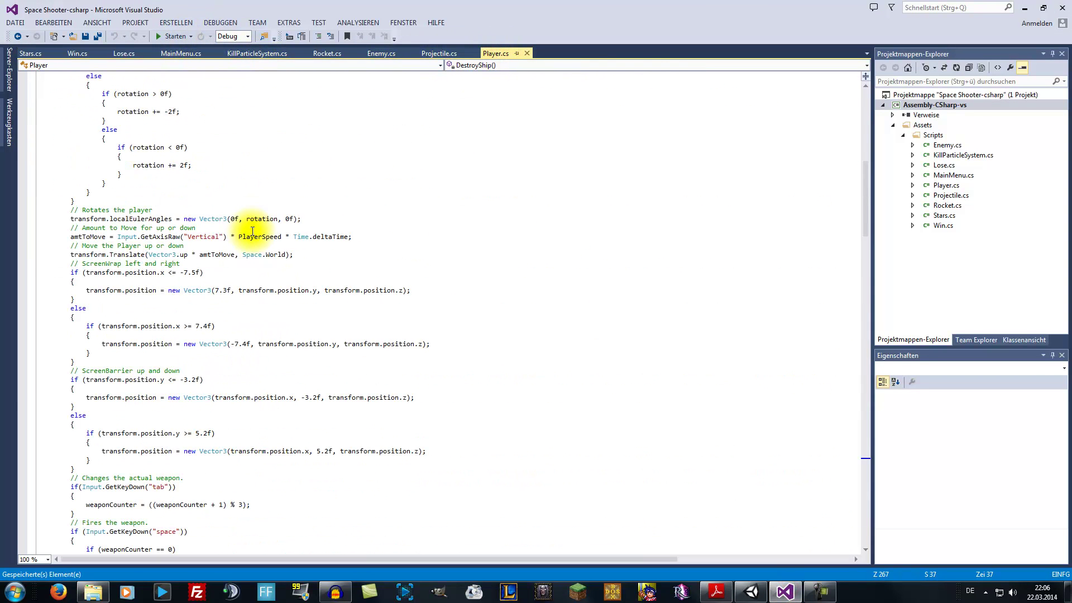
scroll(257, 227, up, 10)
scroll(257, 229, up, 3)
click(377, 227)
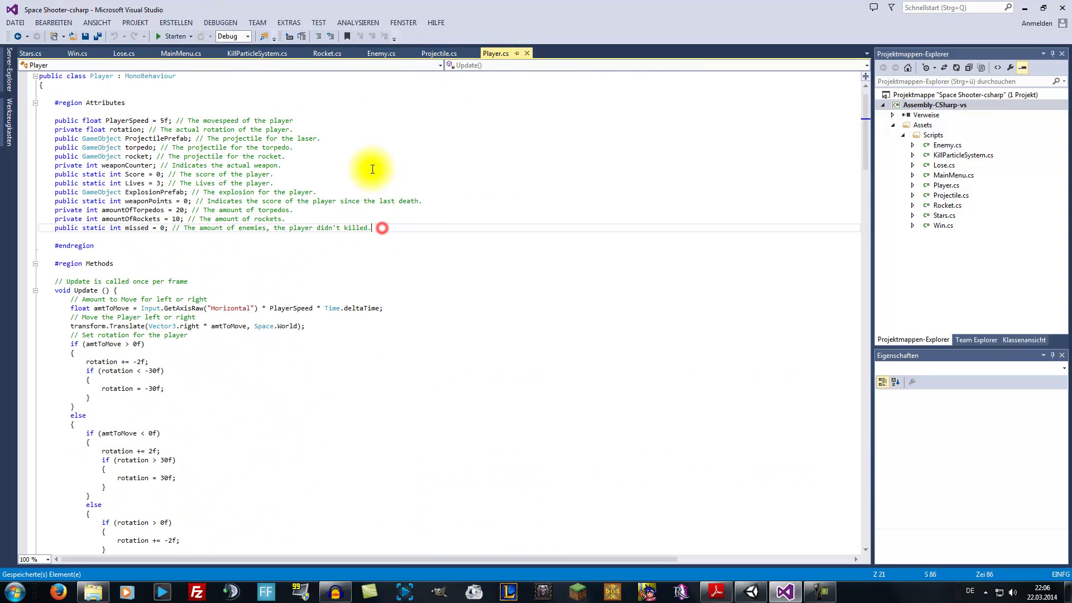
key(Return)
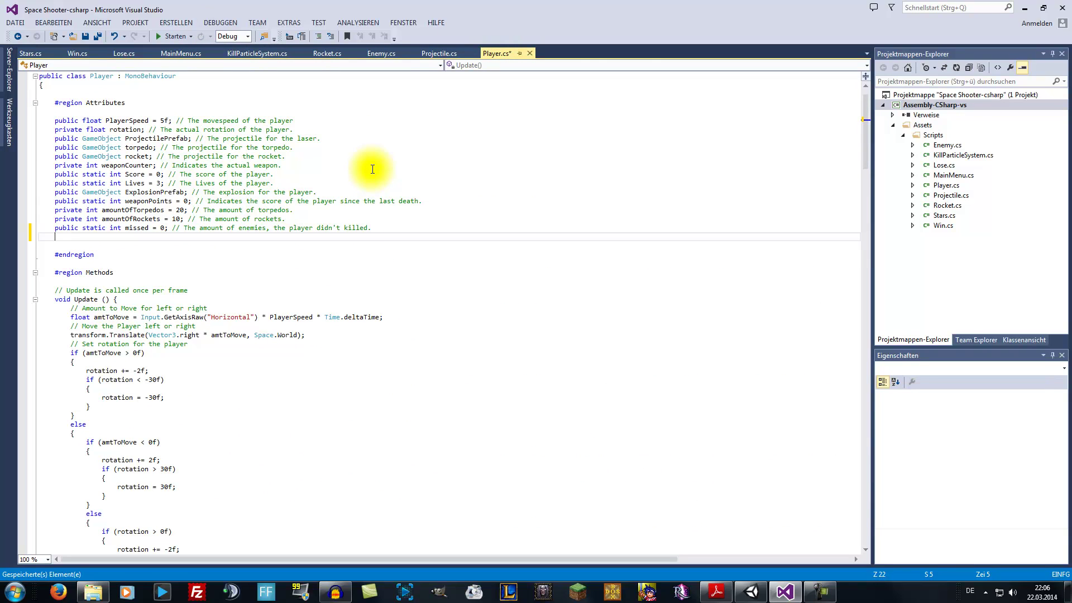
text(public float)
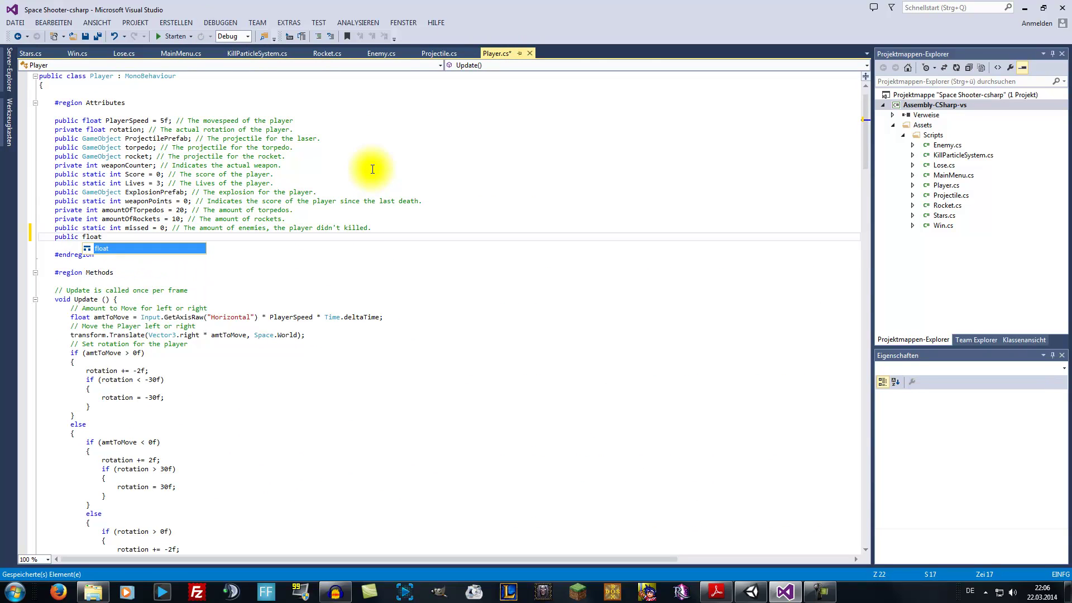
text( Pro)
key(BackSpace)
key(BackSpace)
key(BackSpace)
text(pr)
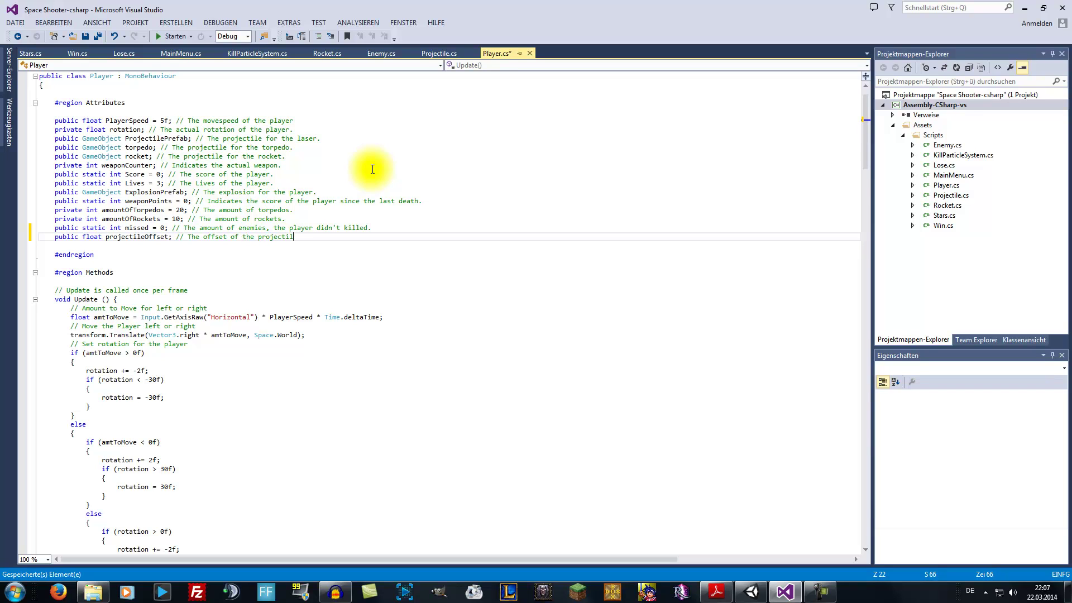
Save all scripts and check the next instructions in Tutorial 4.pdf before returning to the code
click(97, 36)
click(729, 597)
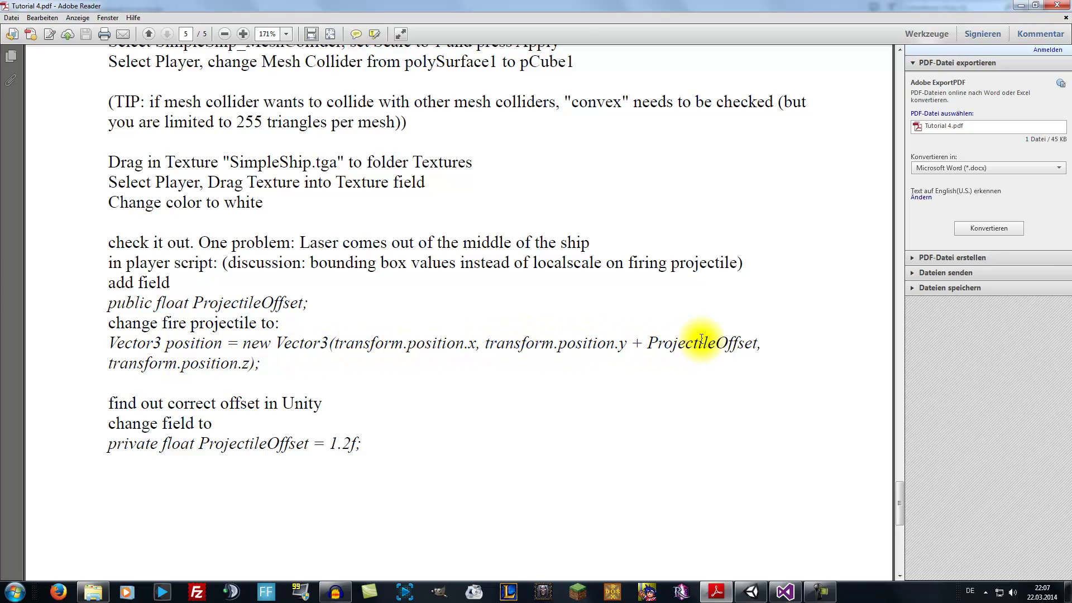
click(785, 592)
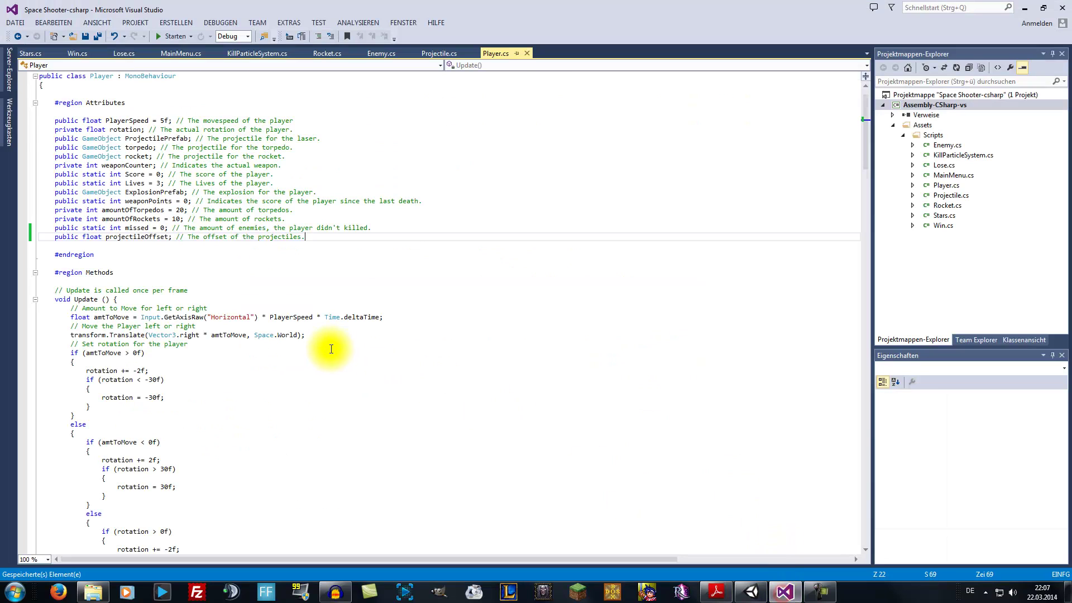
Replace the scale-based offset with projectileOffset in the one-shot laser and the next laser line
scroll(329, 349, down, 10)
scroll(317, 340, down, 5)
scroll(317, 340, down, 8)
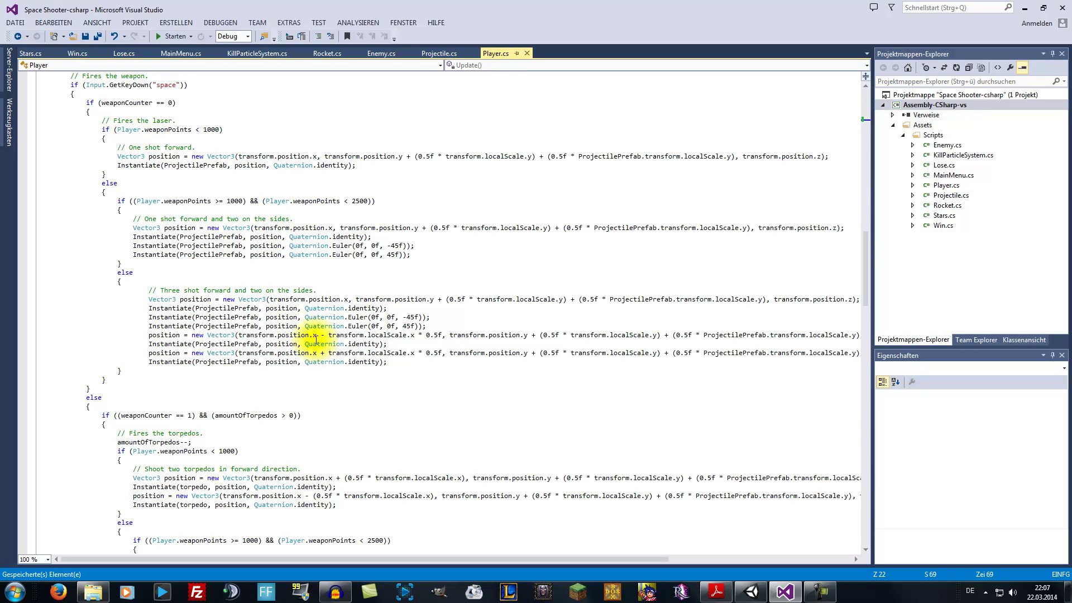
scroll(306, 338, up, 3)
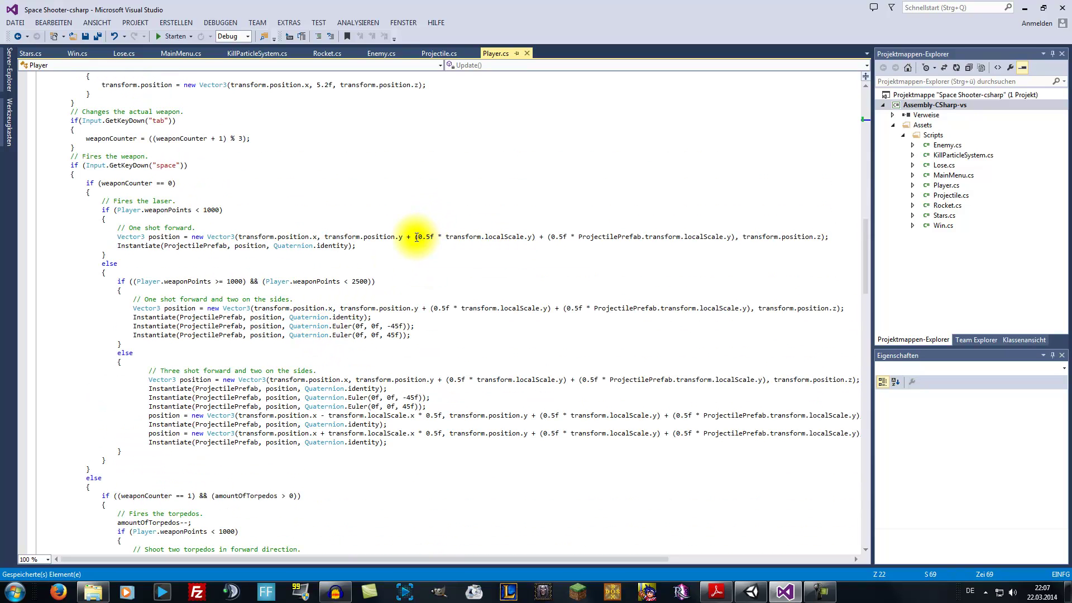
drag(415, 237, 735, 239)
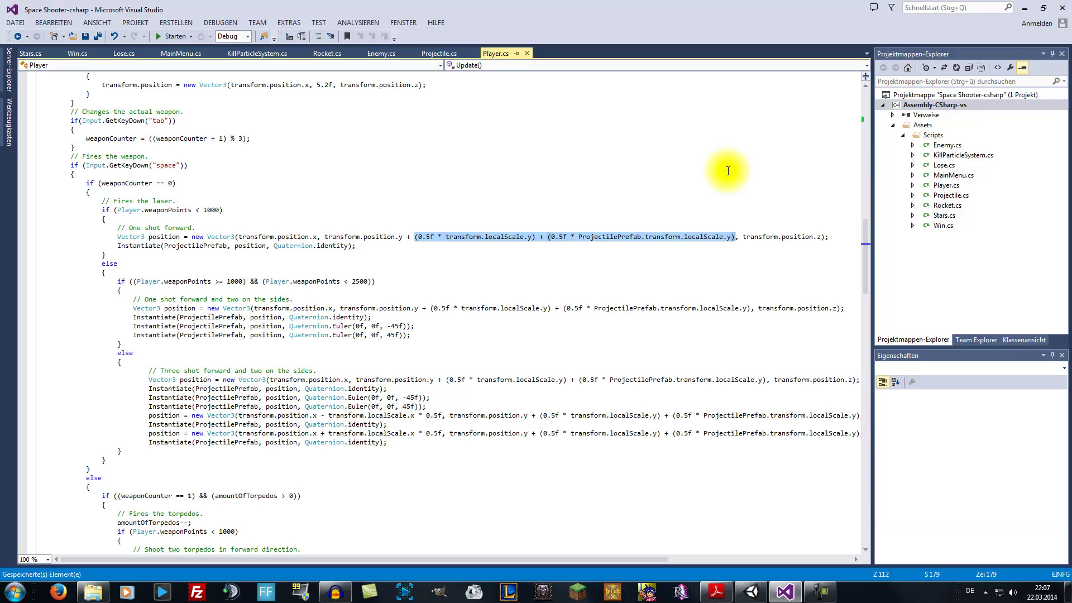
text(projectileOffset)
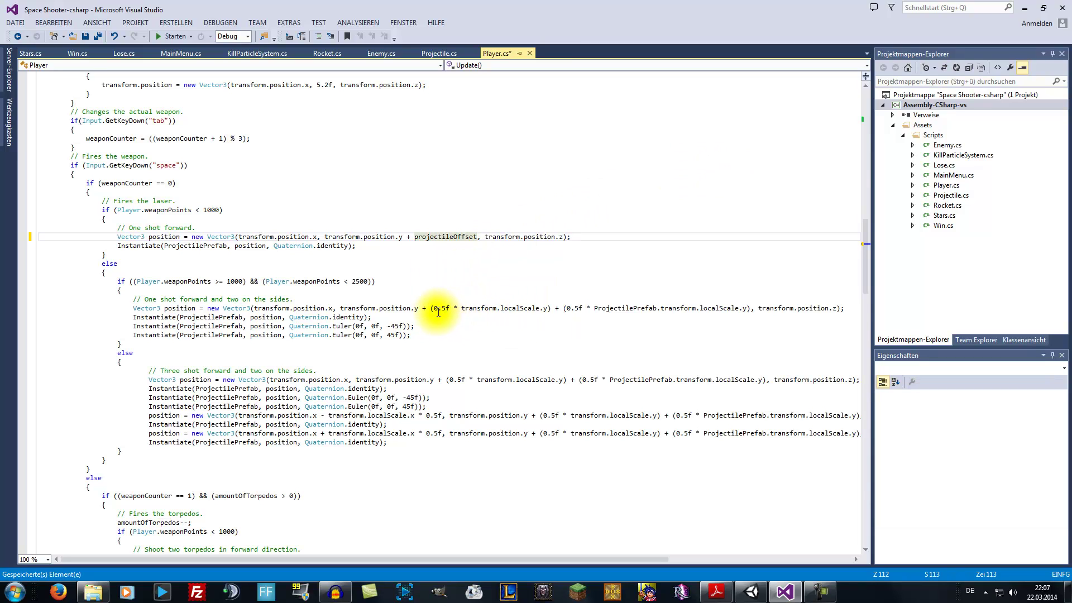
drag(431, 312, 499, 314)
drag(708, 316, 750, 309)
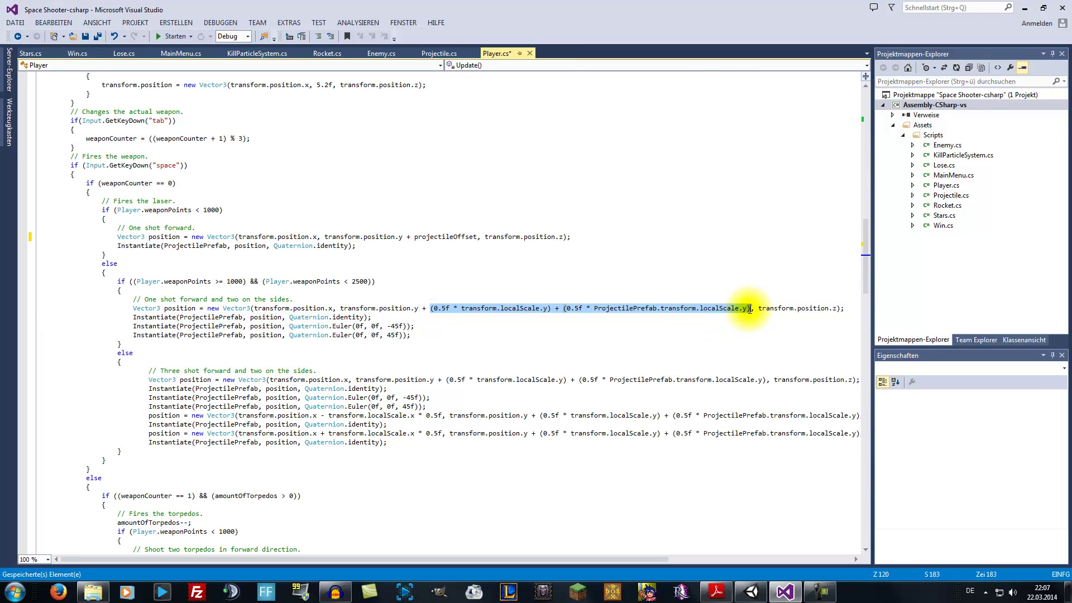
key(BackSpace)
text(proj)
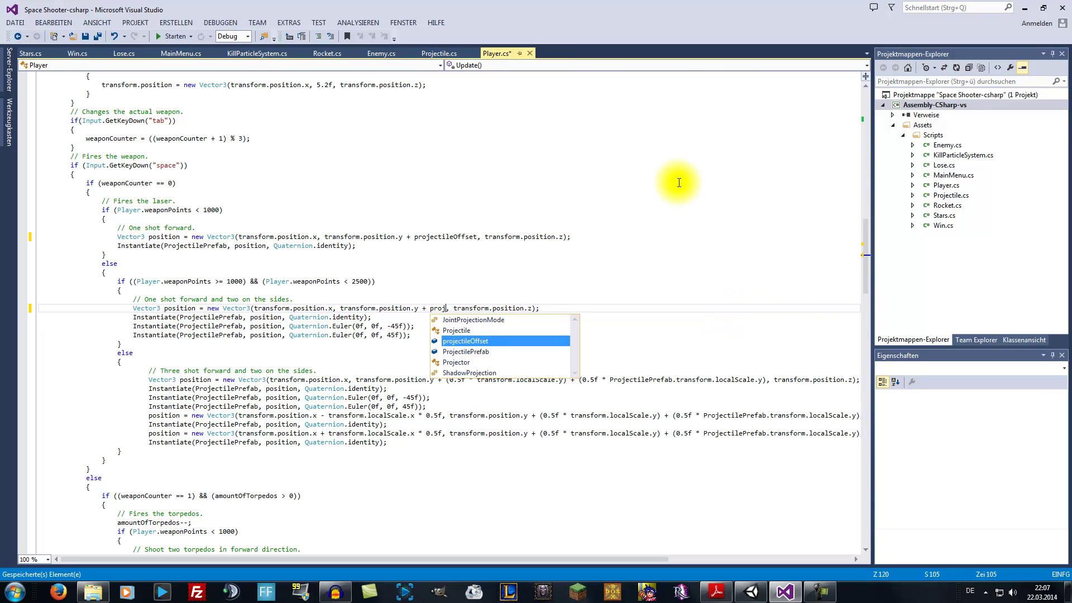
key(Tab)
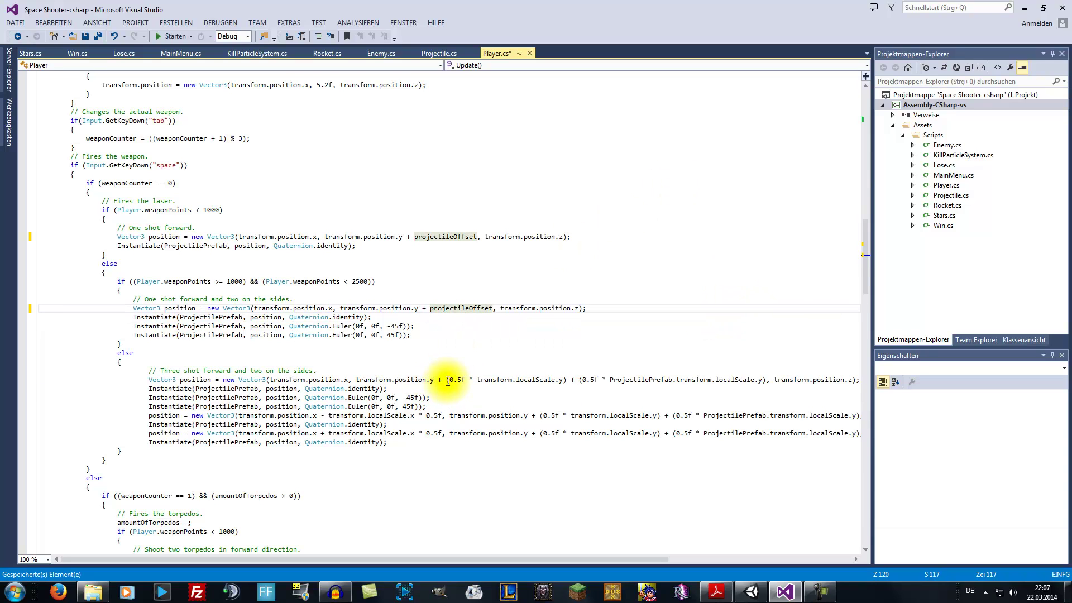
Use projectileOffset for the three-shot laser's centre, left and right spawn positions
drag(448, 381, 740, 383)
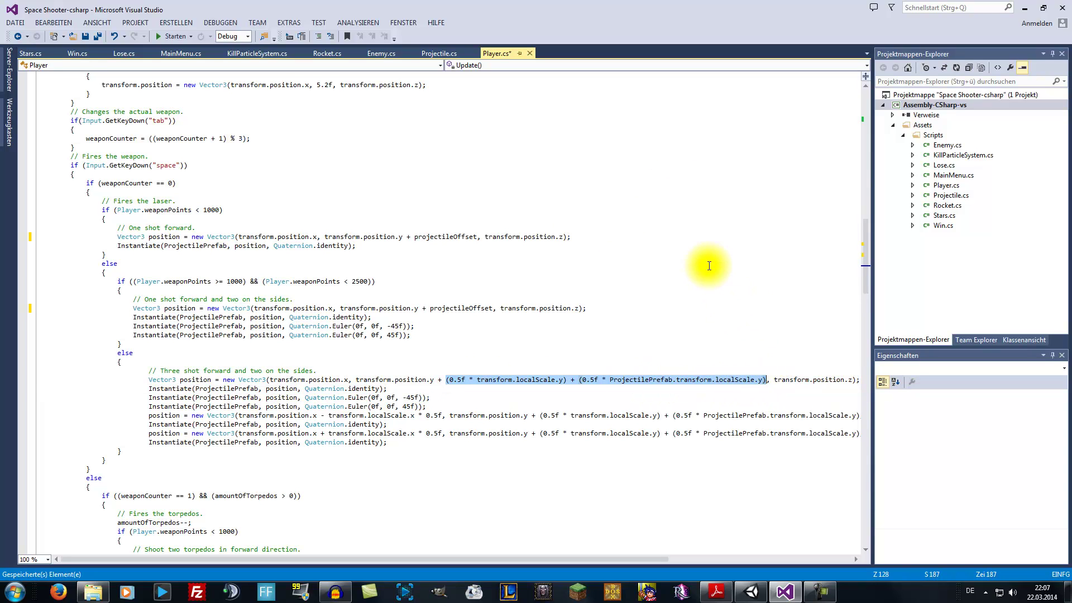
text(proj)
key(Tab)
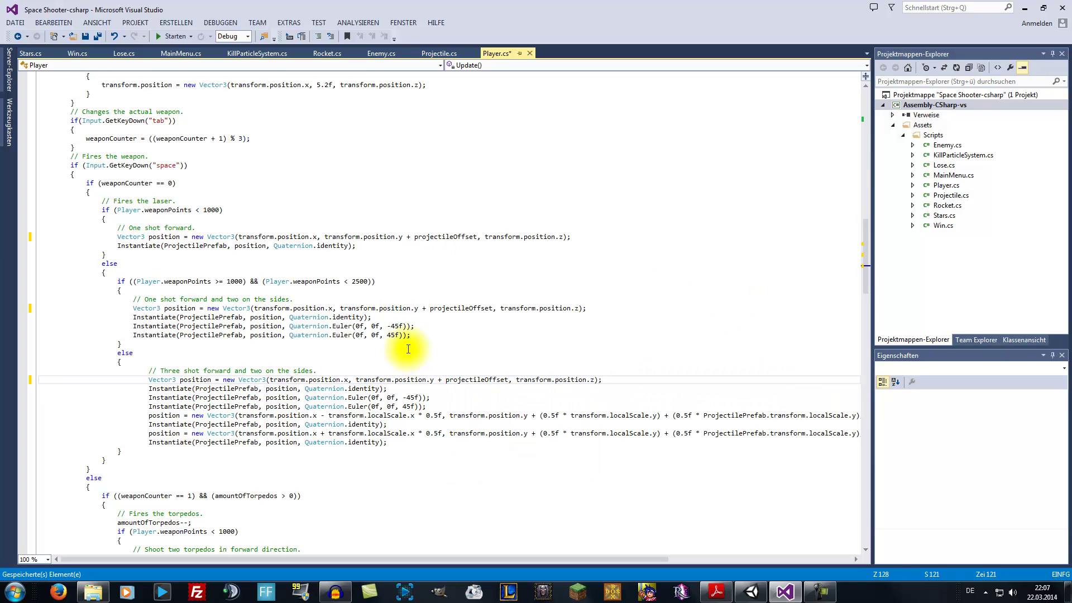
mouse_move(542, 416)
mouse_down()
mouse_move(862, 420)
mouse_move(763, 415)
mouse_up()
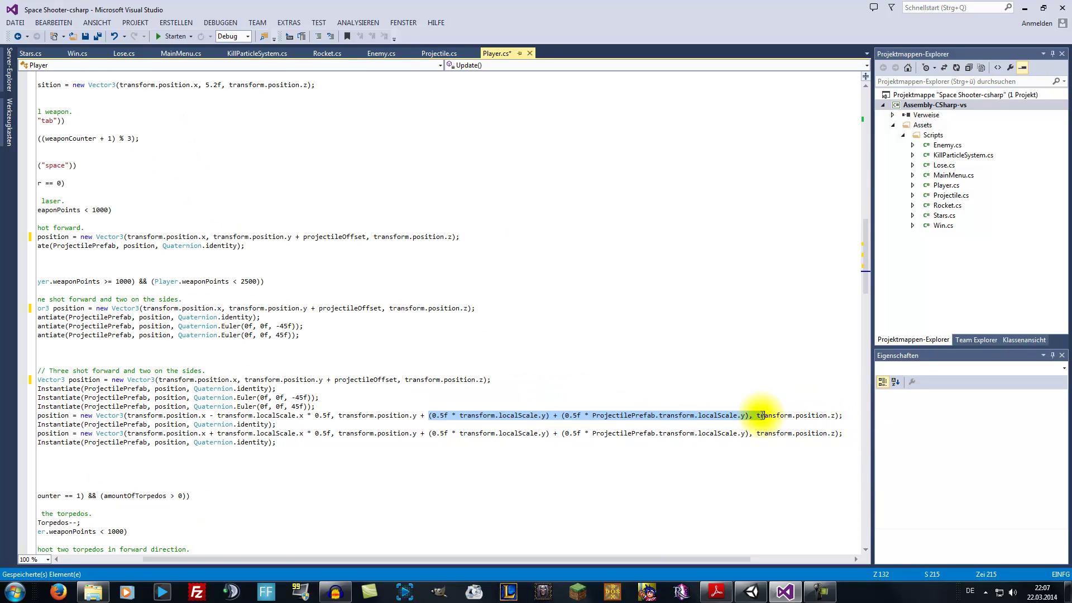
text(pro)
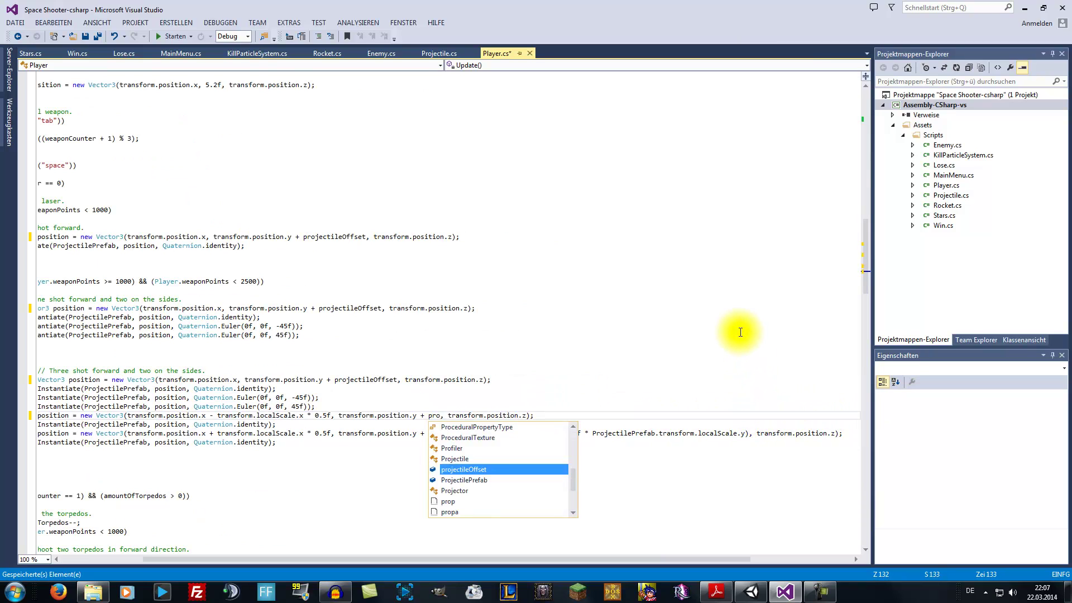
key(Tab)
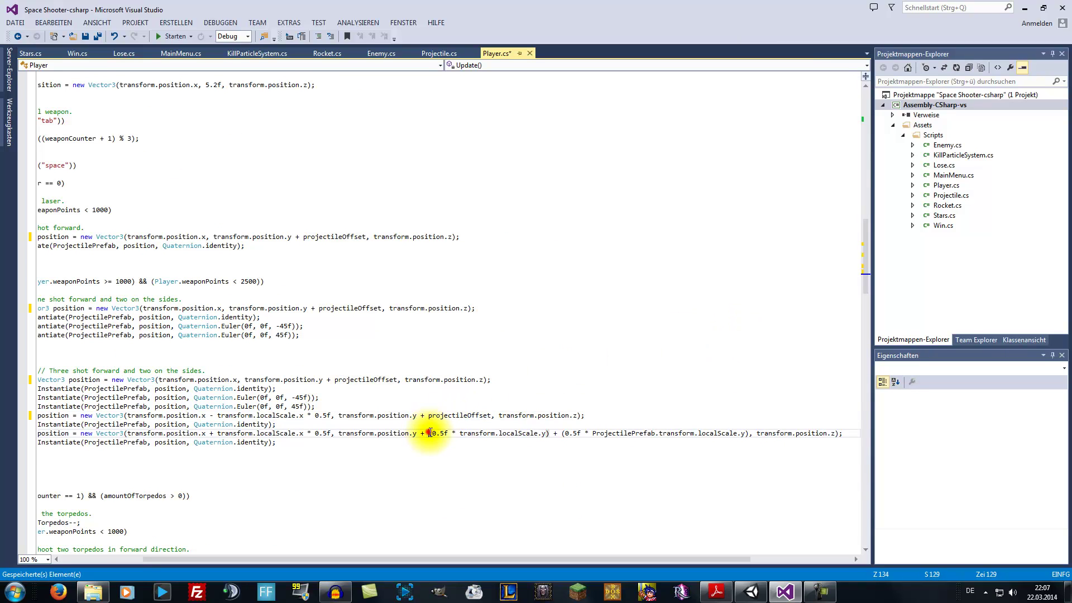
drag(429, 432, 749, 433)
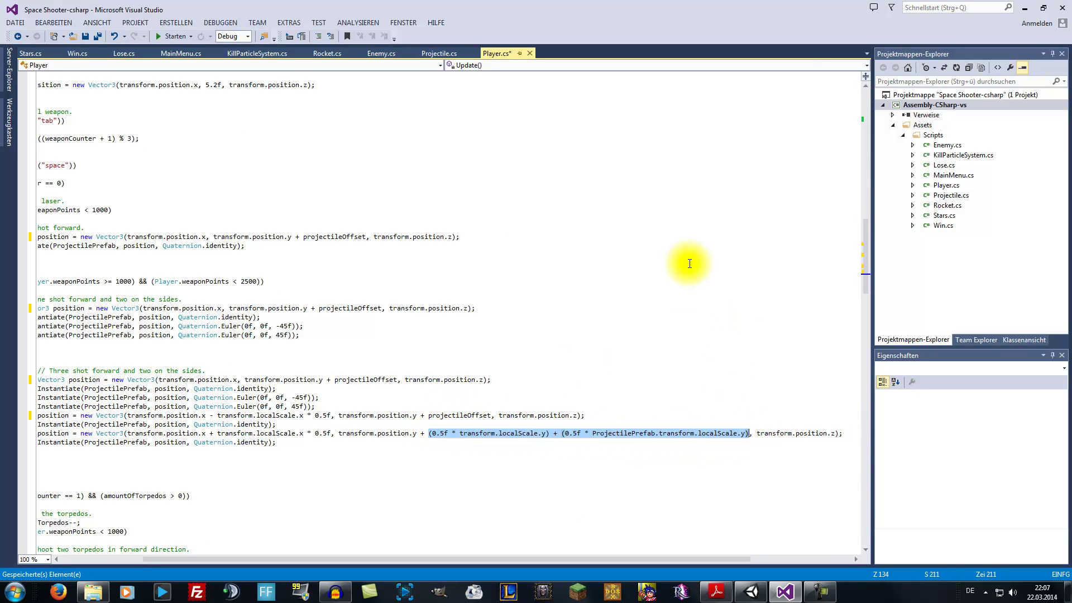
text(proj)
key(Tab)
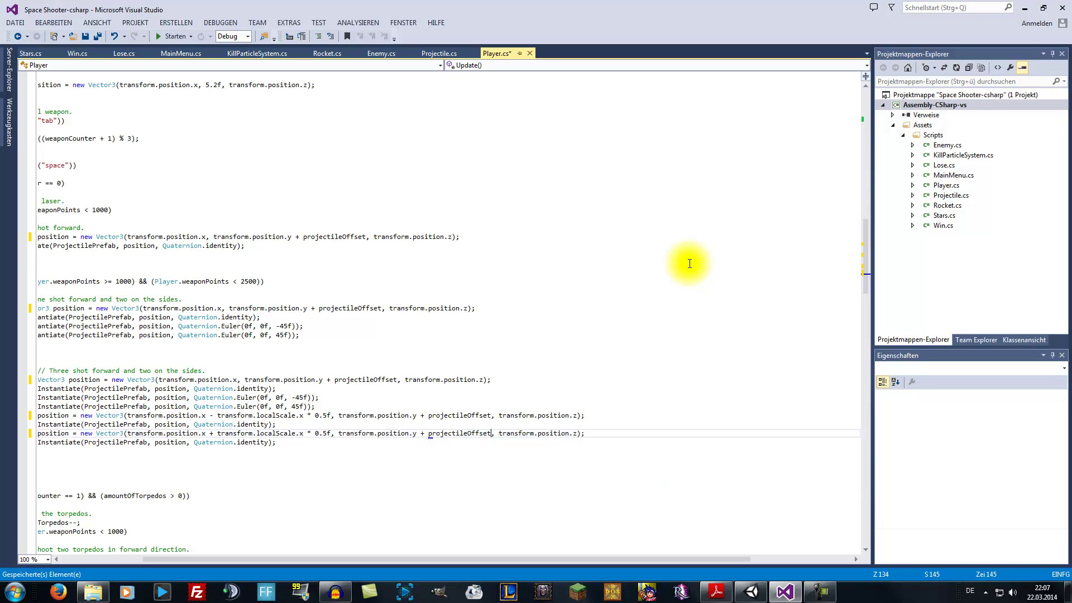
drag(376, 559, 296, 559)
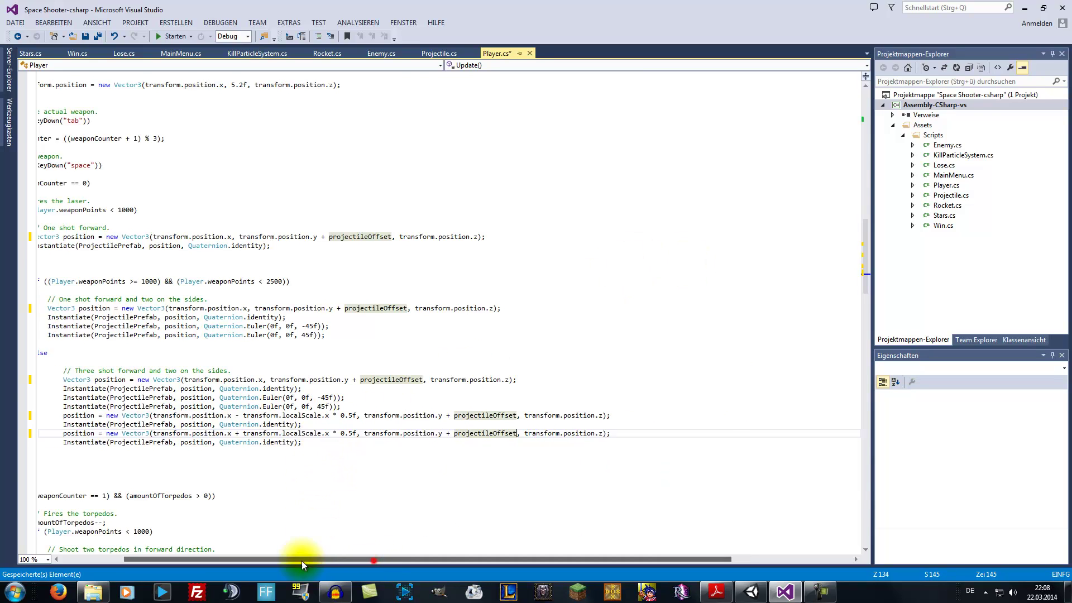
scroll(293, 407, down, 5)
scroll(323, 418, down, 5)
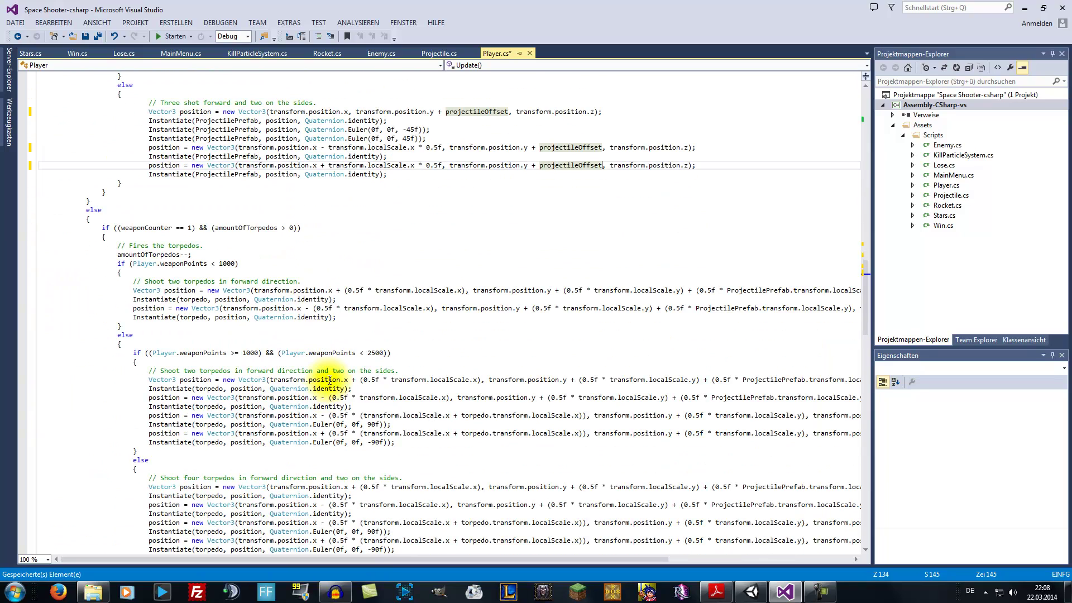
Replace the offset sums in the first and second torpedo lines with projectileOffset
click(565, 291)
drag(566, 291, 739, 290)
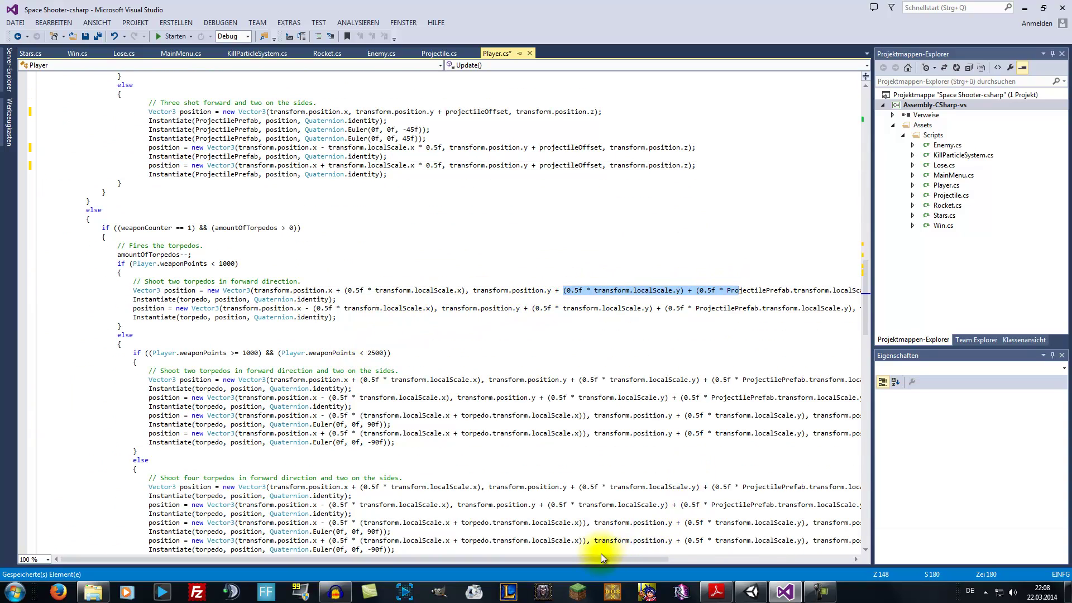
drag(594, 559, 721, 558)
click(449, 282)
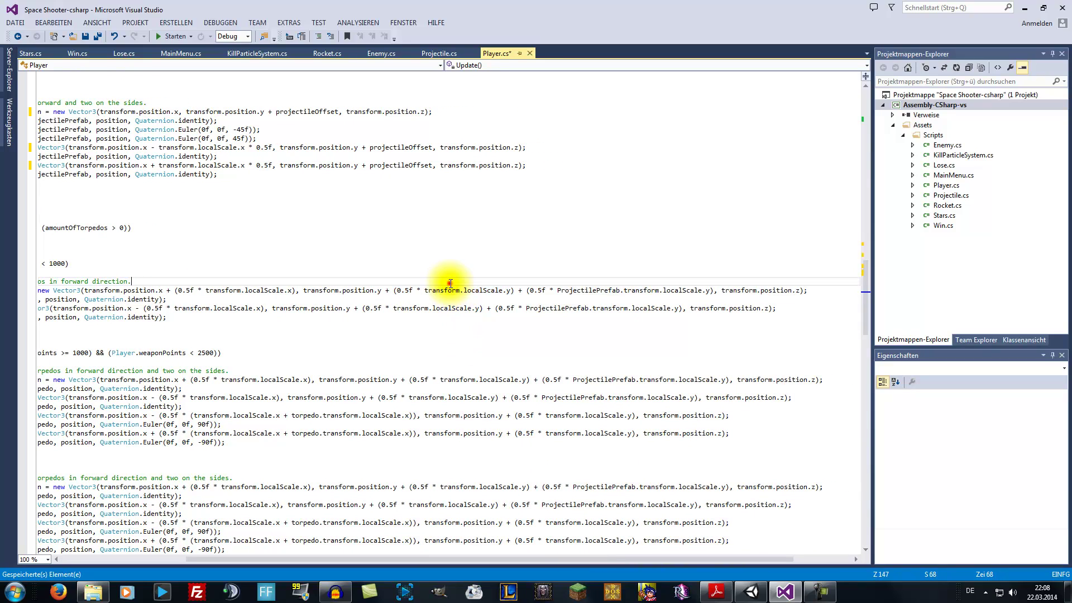
drag(393, 291, 695, 291)
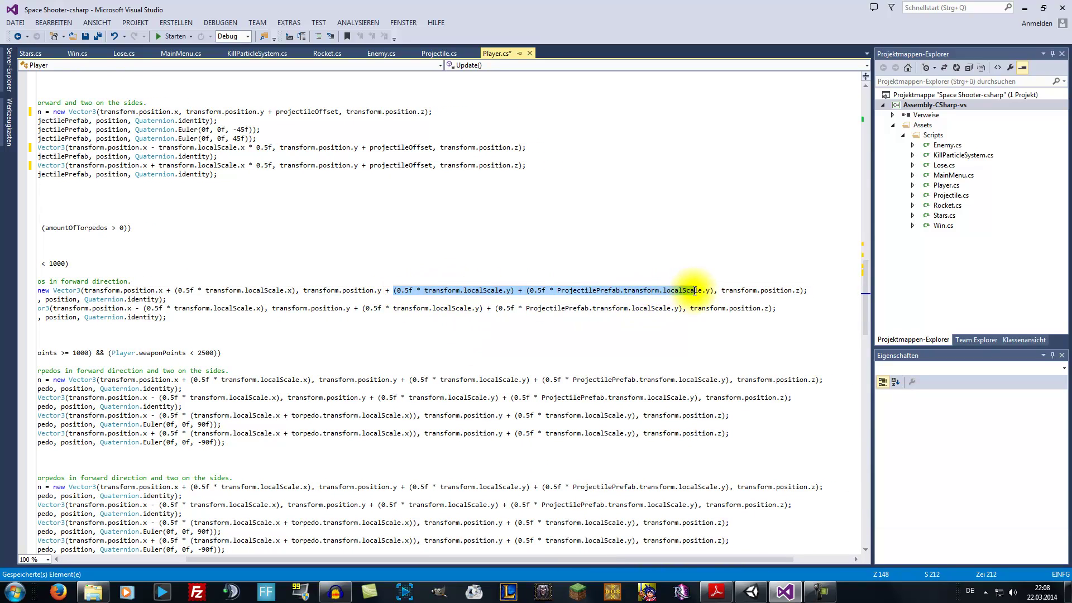
text(proje)
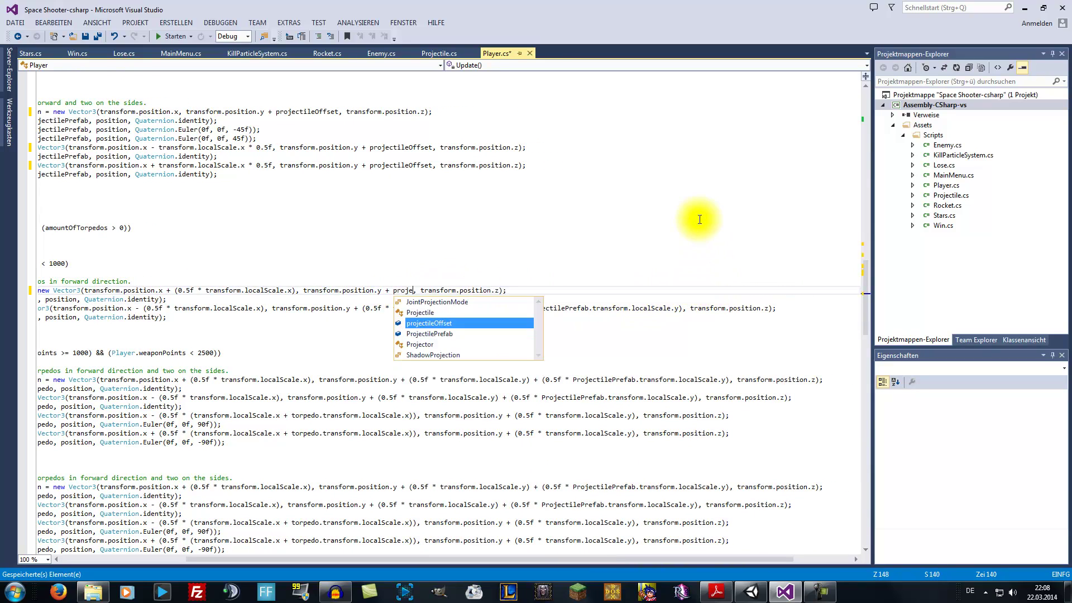
key(Tab)
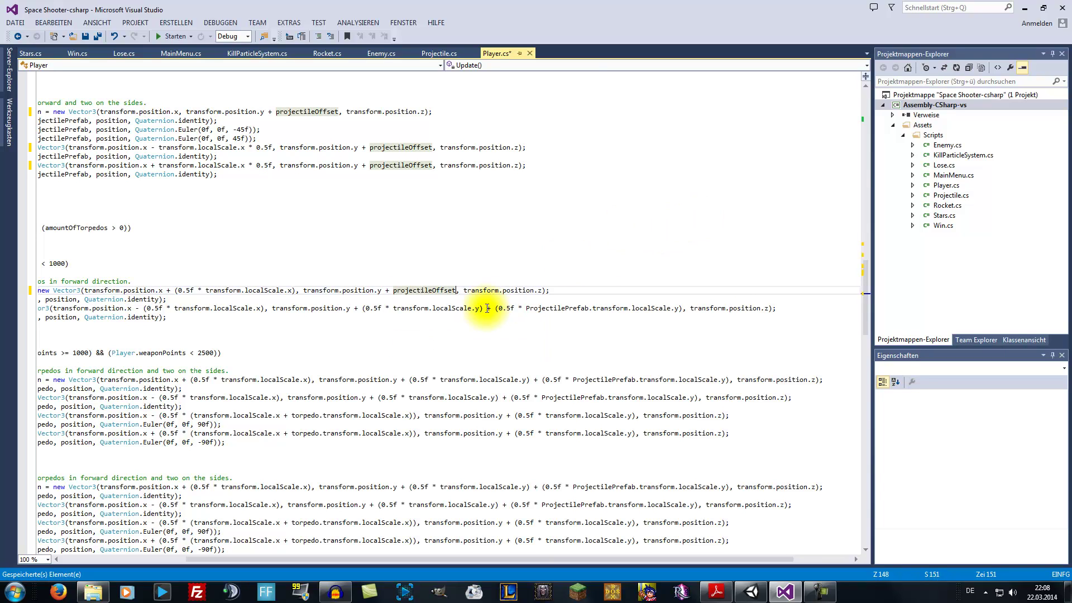
drag(361, 308, 666, 307)
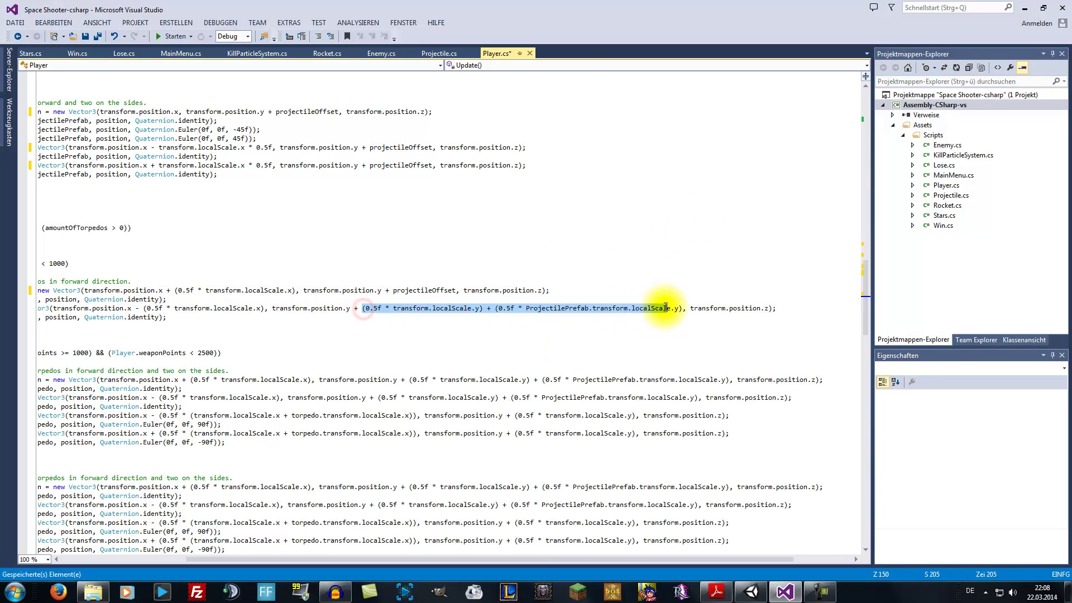
text(projectile)
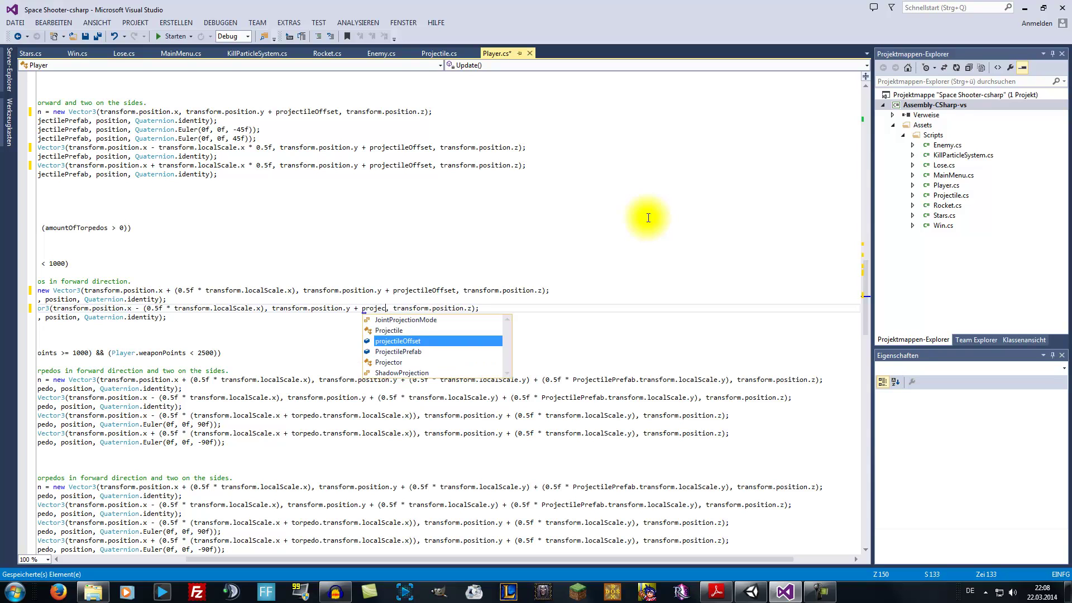
key(Tab)
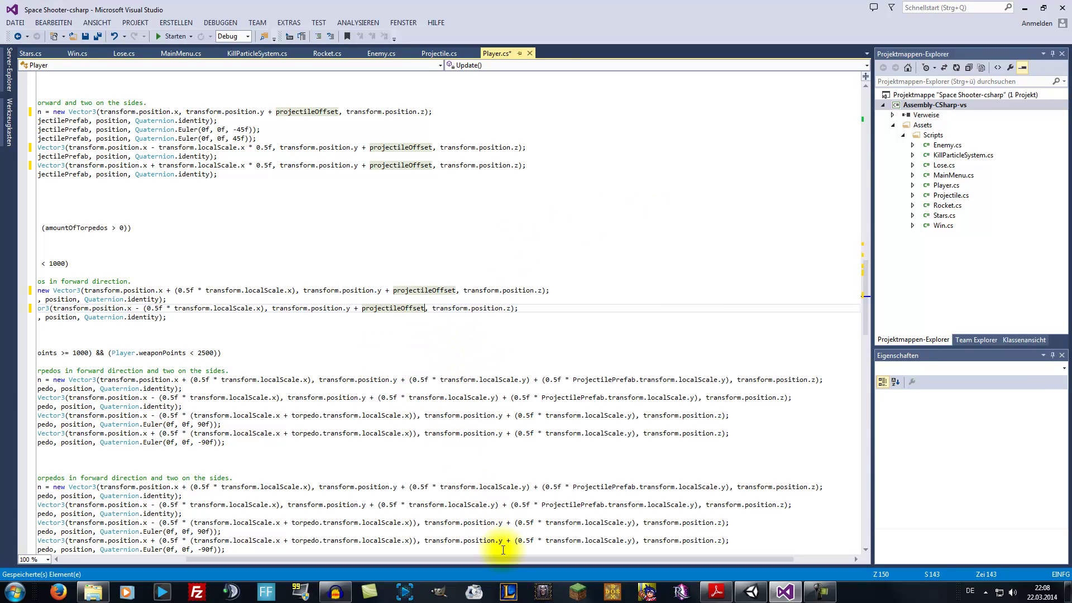
mouse_move(510, 558)
mouse_down()
mouse_move(487, 558)
mouse_move(501, 558)
mouse_up()
Use projectileOffset for the next torpedo line and both side torpedo positions
drag(423, 380, 707, 381)
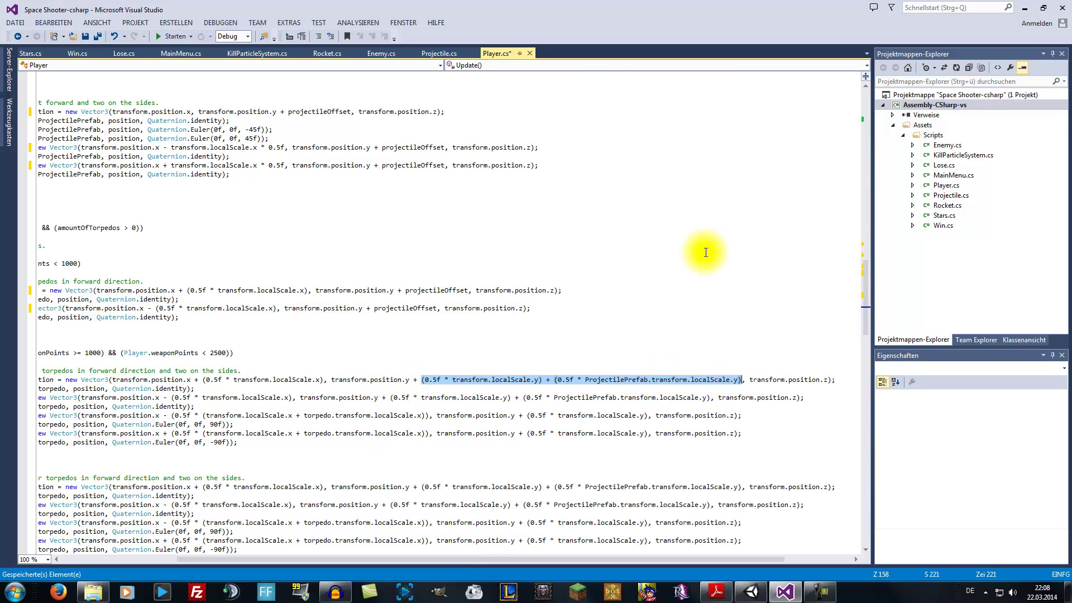
text(proje)
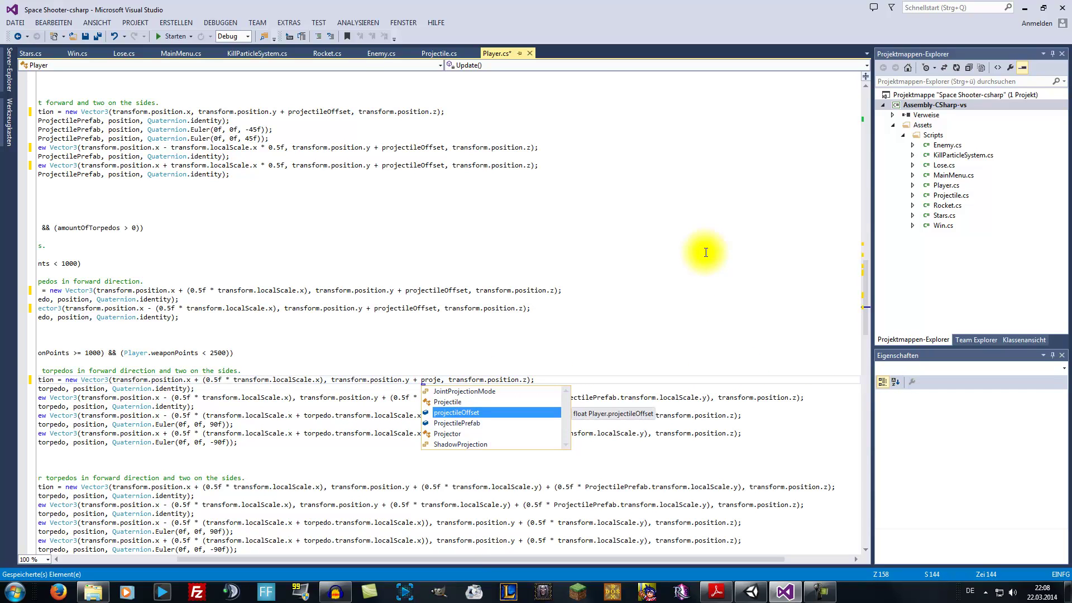
key(Tab)
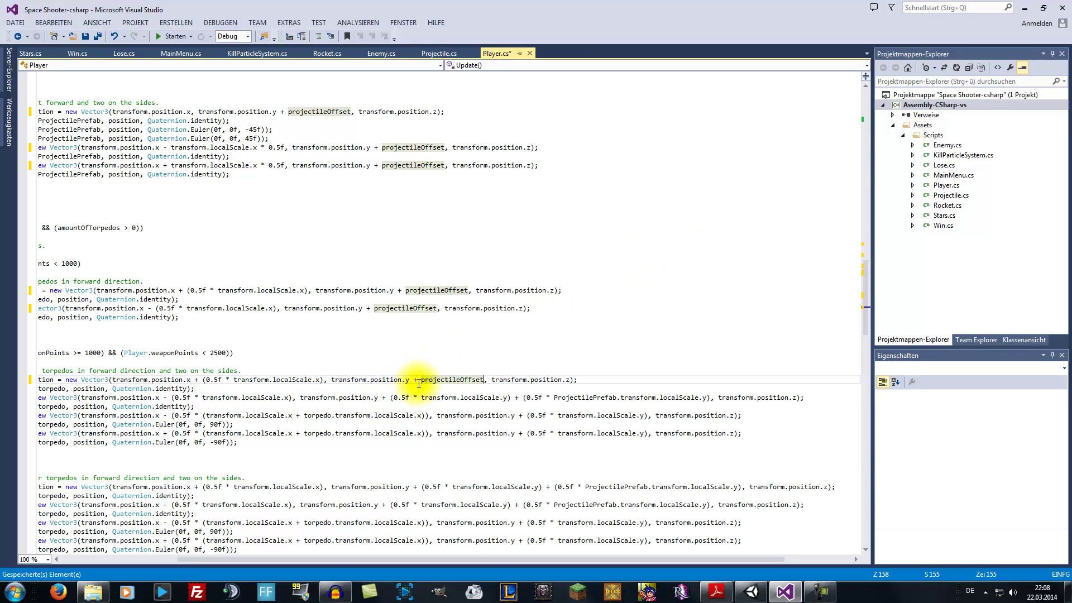
drag(391, 398, 701, 398)
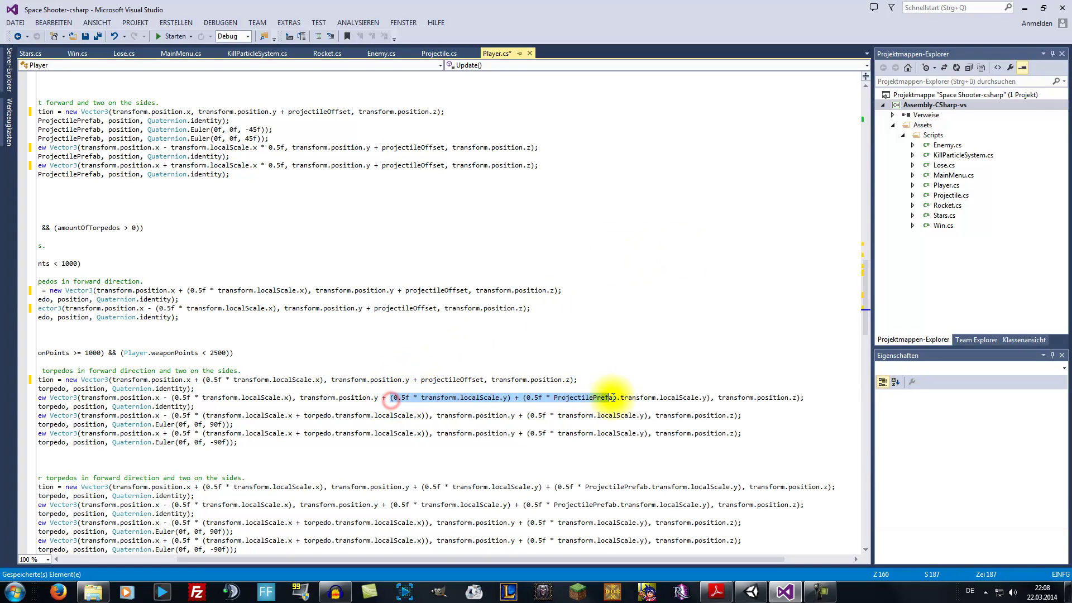
text(p)
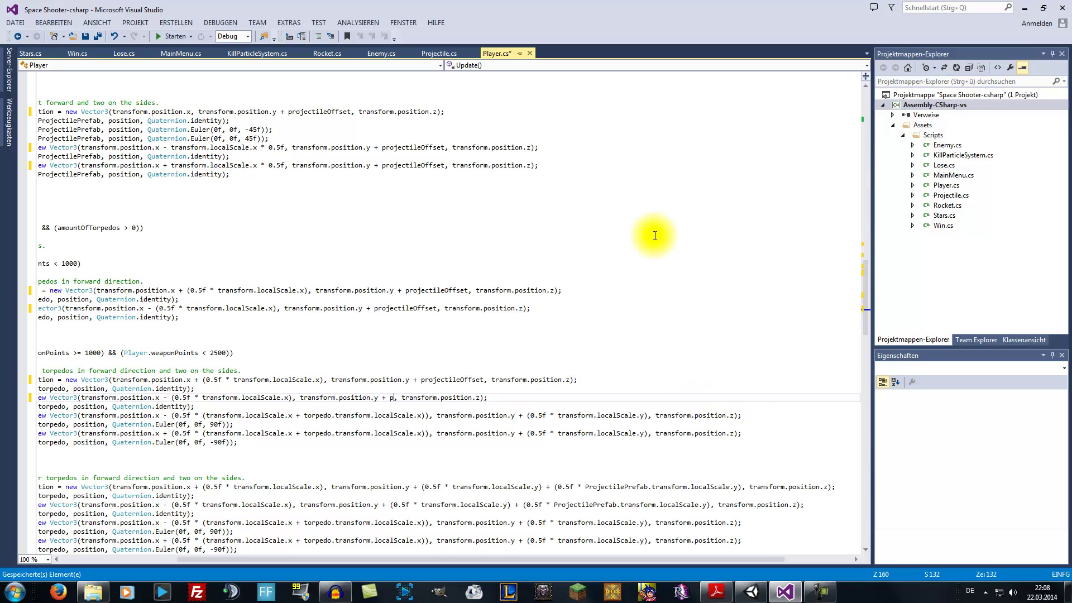
text(ro)
key(Tab)
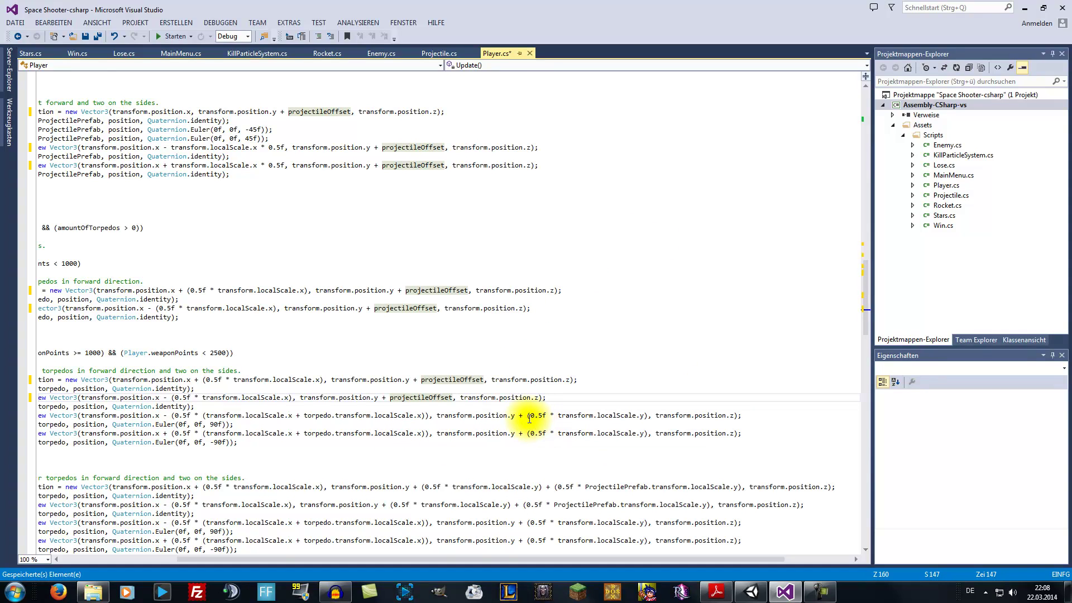
drag(527, 416, 645, 416)
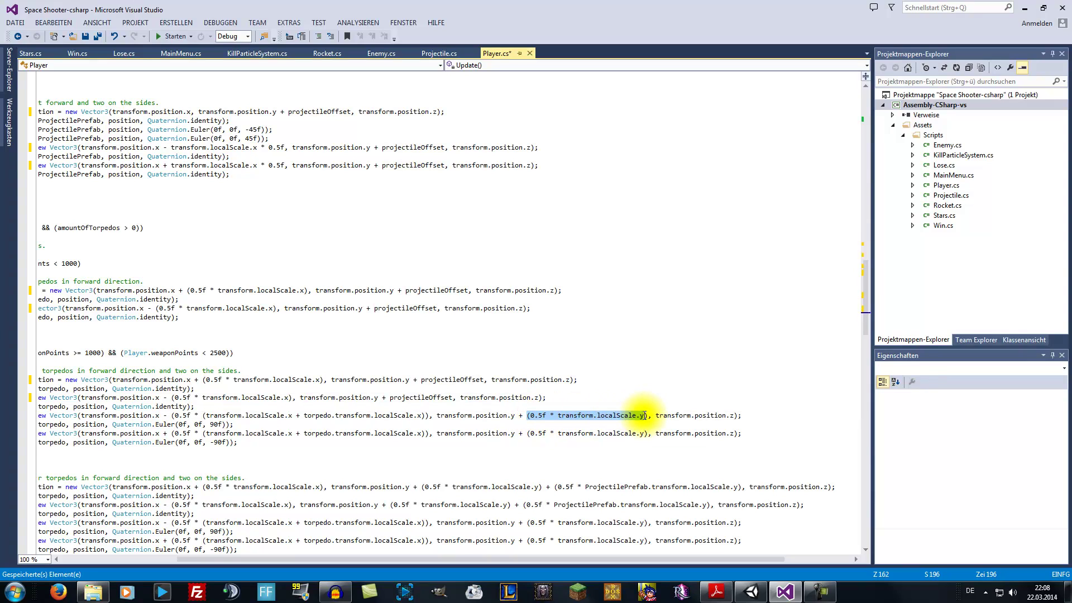
text(pro)
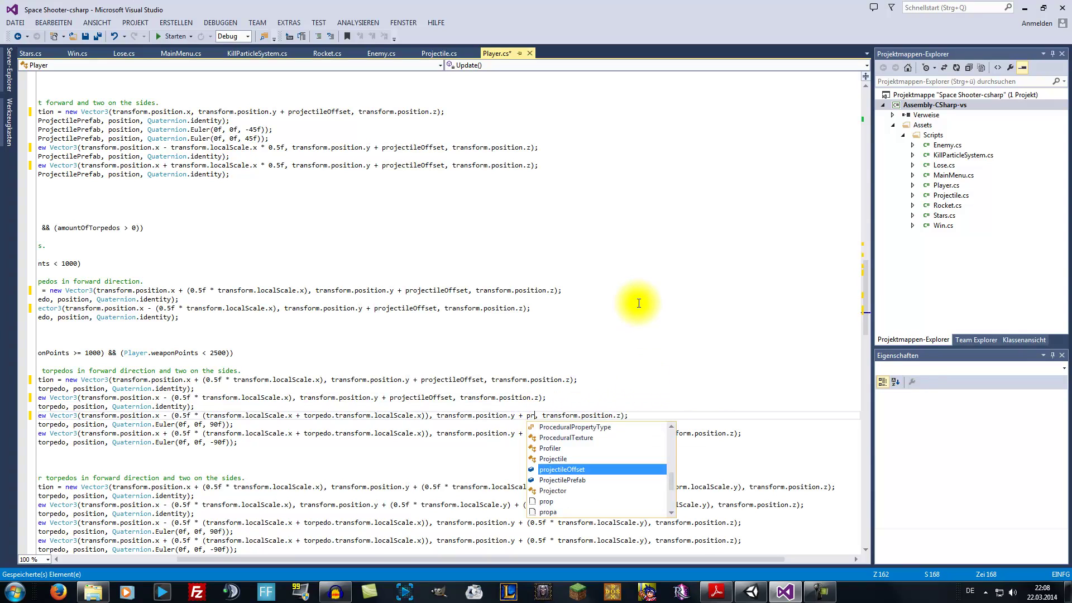
text(je)
key(Tab)
drag(527, 433, 615, 435)
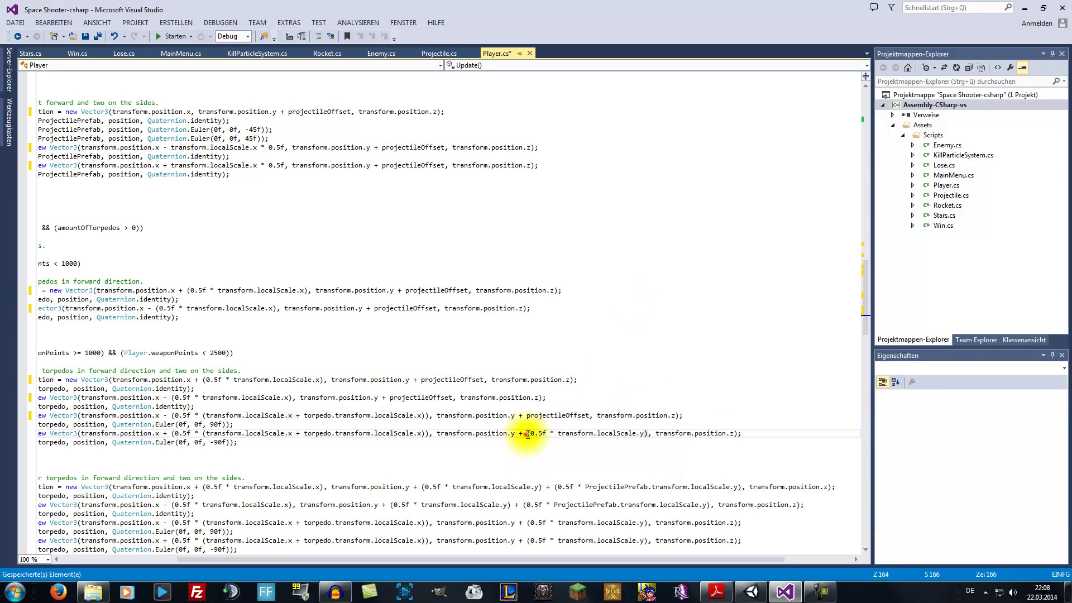
text(pro)
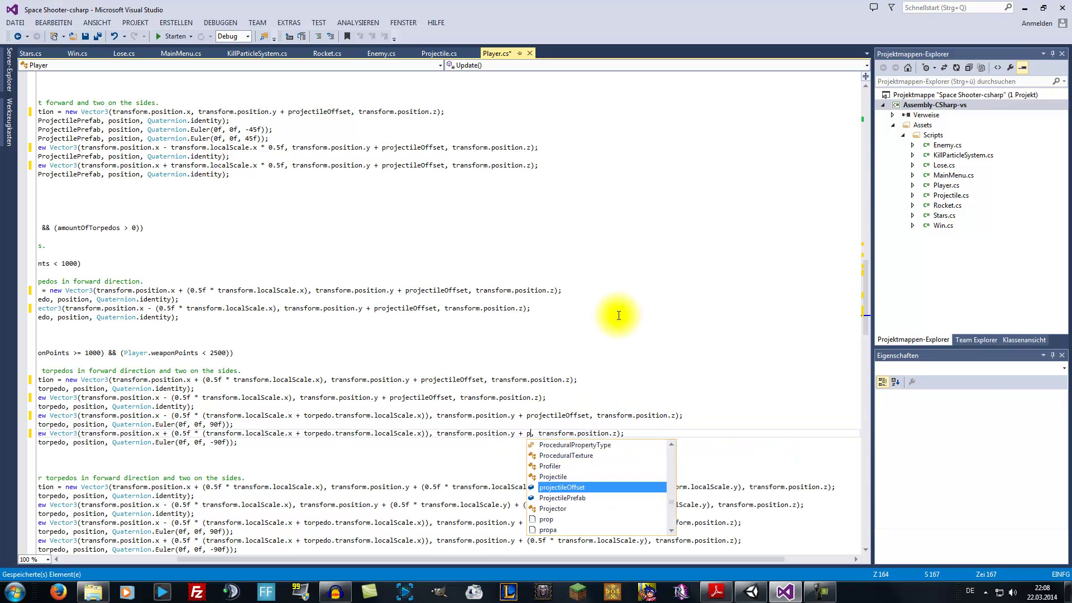
text(j)
key(Tab)
Replace the y offsets of all four torpedoes in the four-torpedo block with projectileOffset
scroll(296, 416, down, 5)
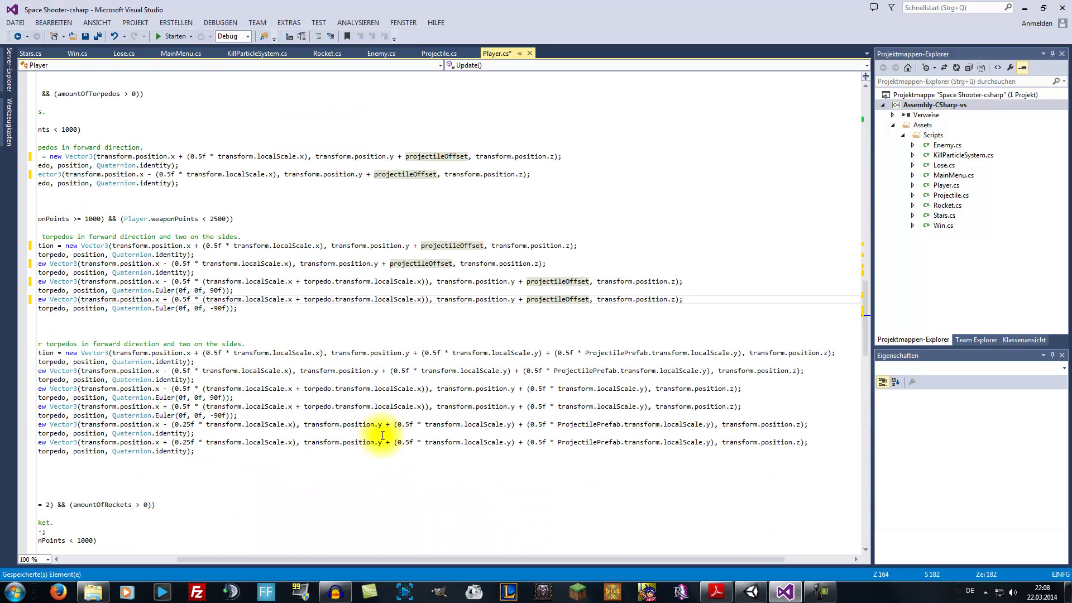
drag(422, 353, 741, 353)
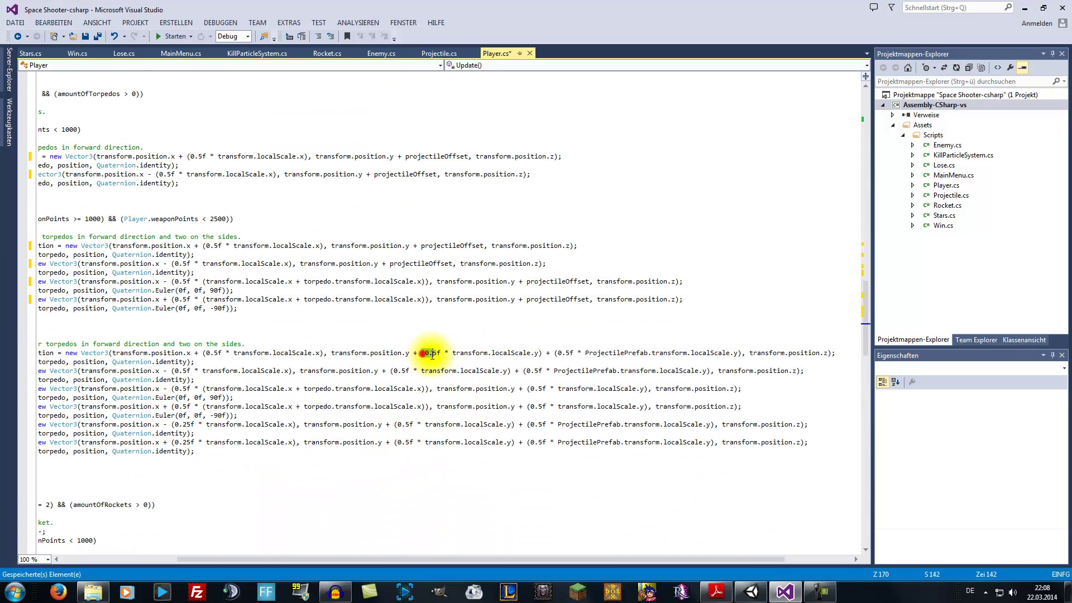
text(pro)
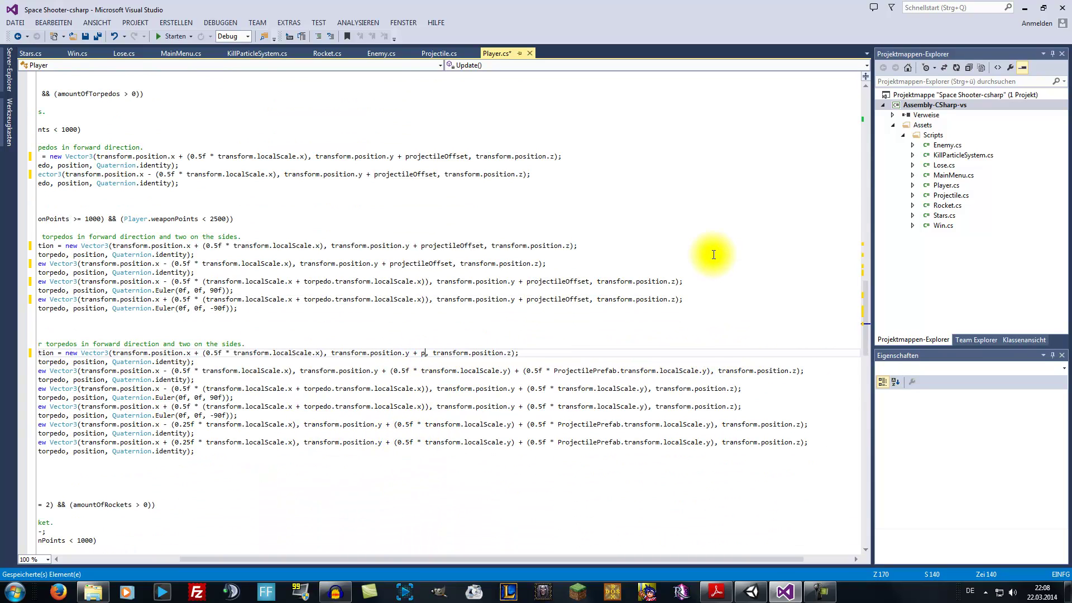
text(j)
key(Tab)
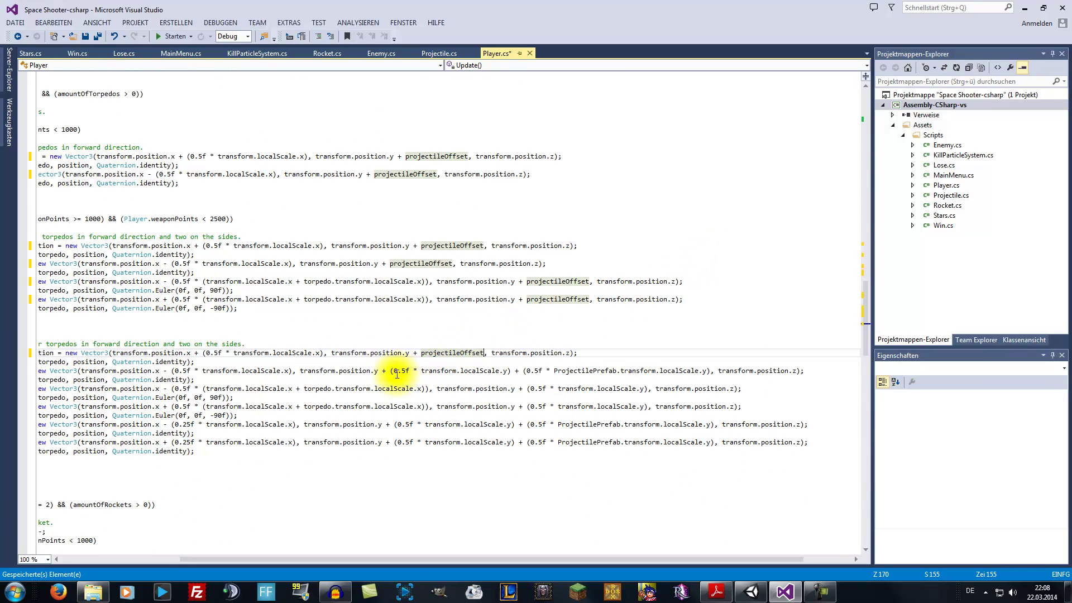
drag(390, 371, 710, 371)
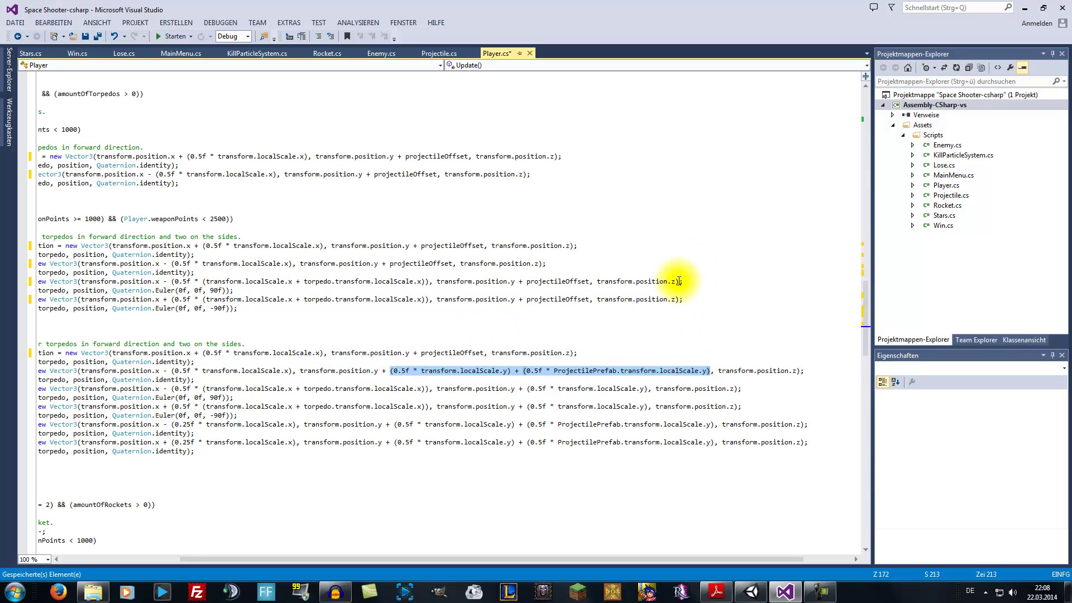
text(proj)
key(Tab)
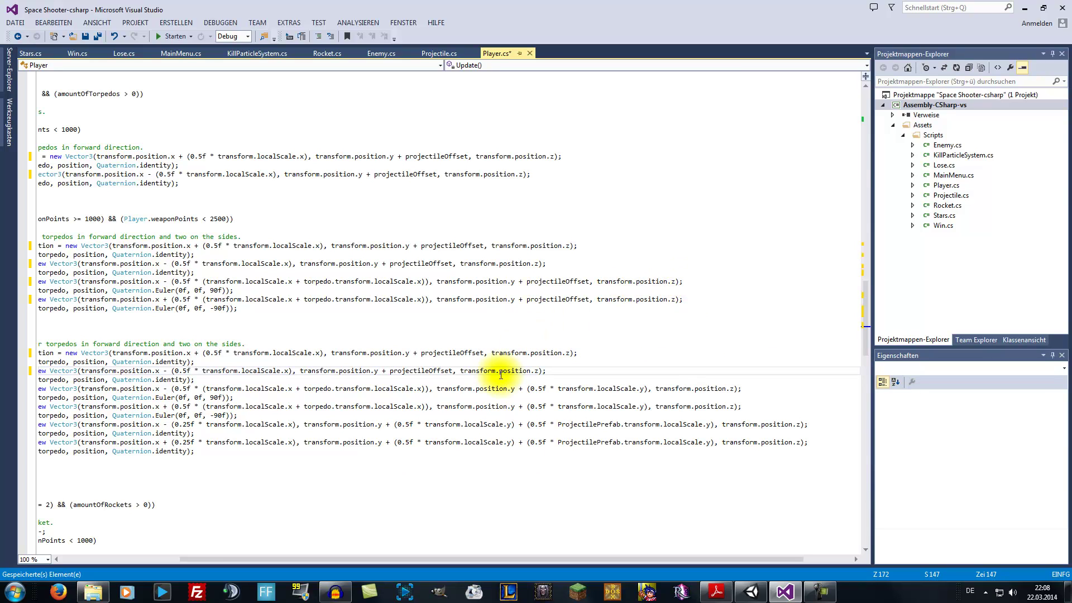
drag(528, 390, 628, 390)
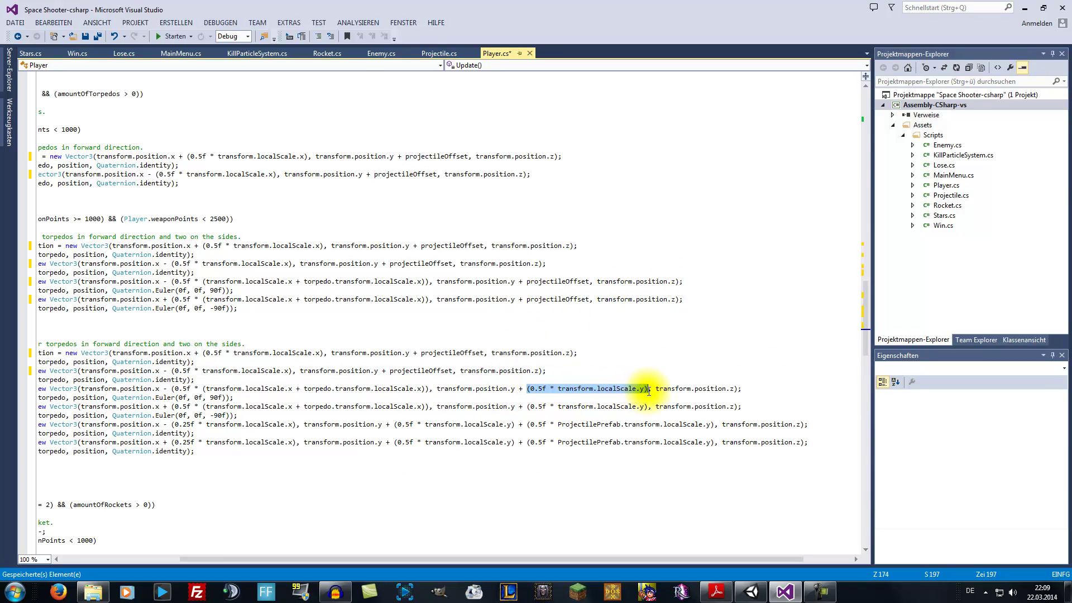
text(proj)
key(Tab)
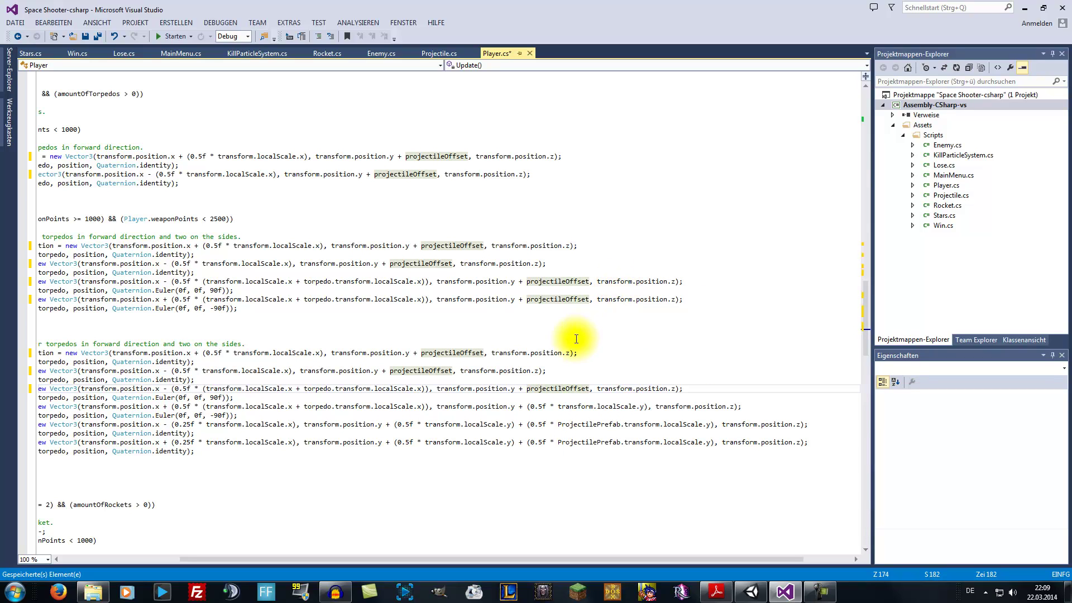
drag(527, 406, 641, 408)
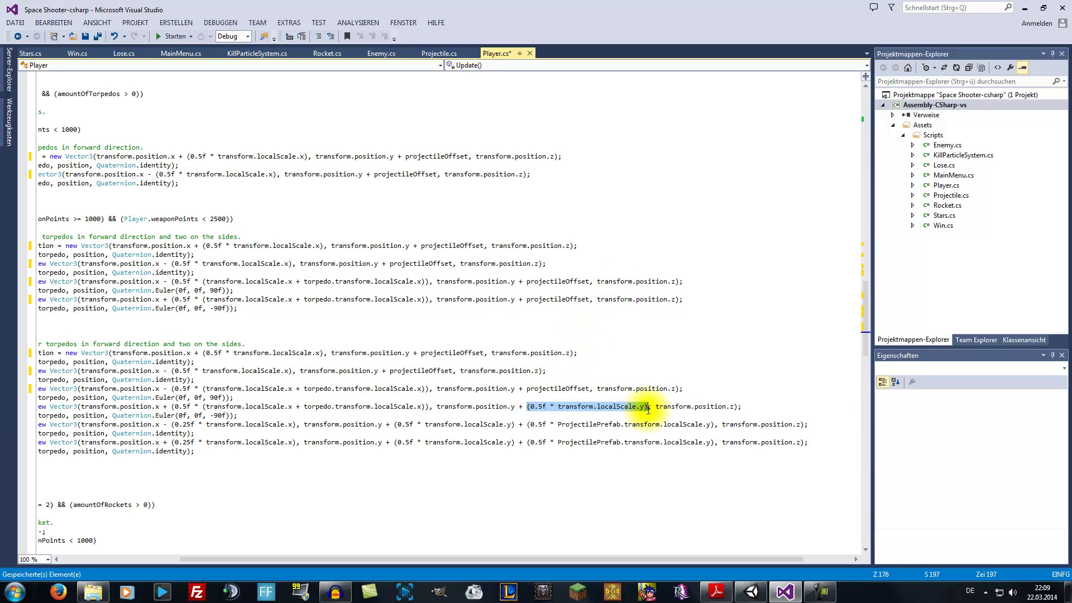
text(proj)
key(Tab)
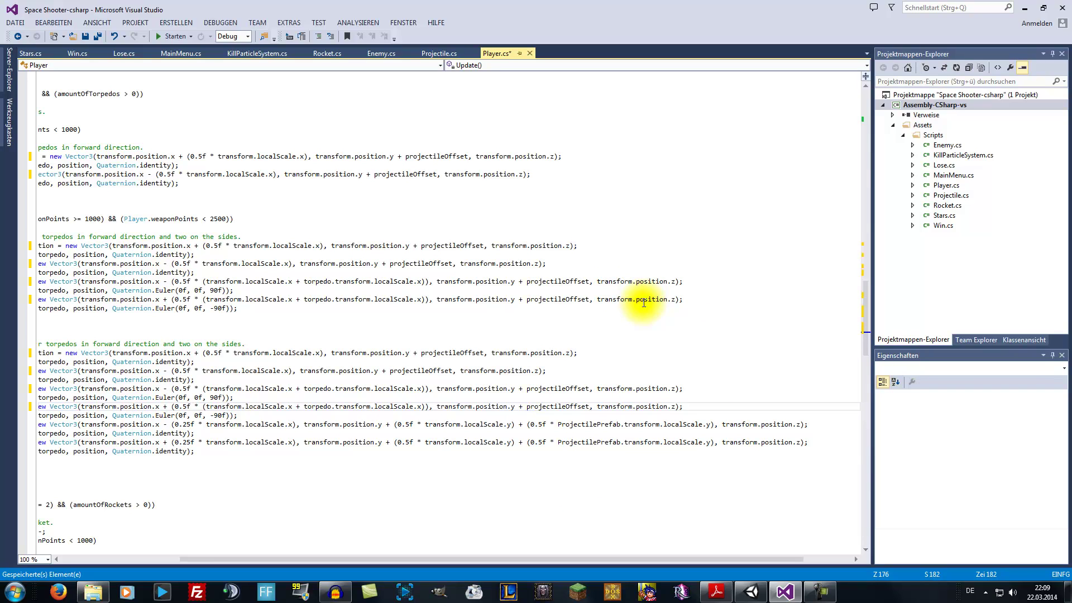
Swap the ProjectilePrefab scale terms on the last two torpedo lines for projectileOffset
drag(527, 424, 708, 425)
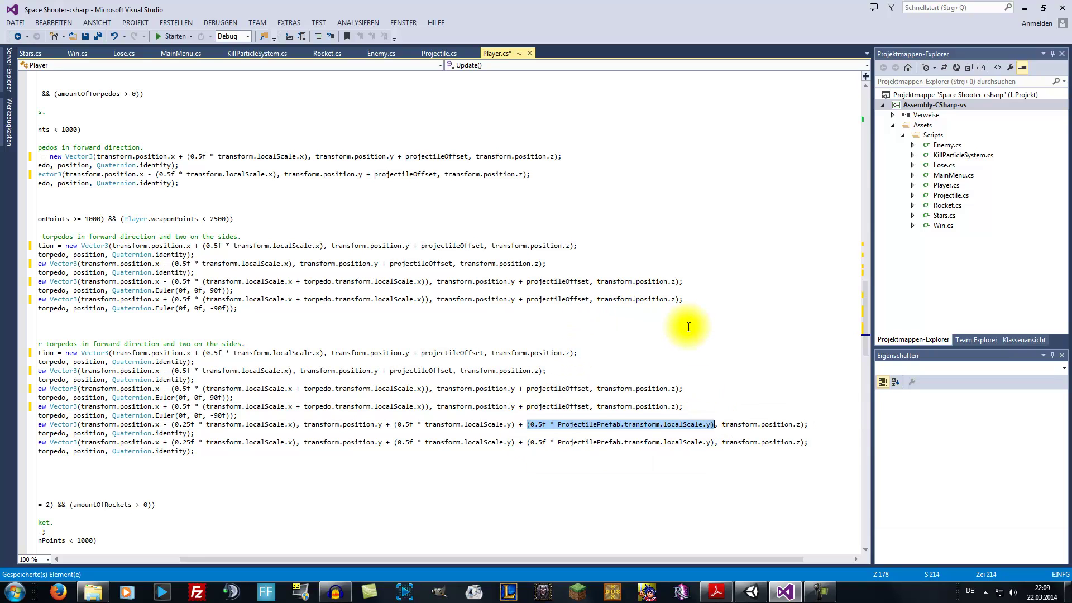
text(proj)
key(Tab)
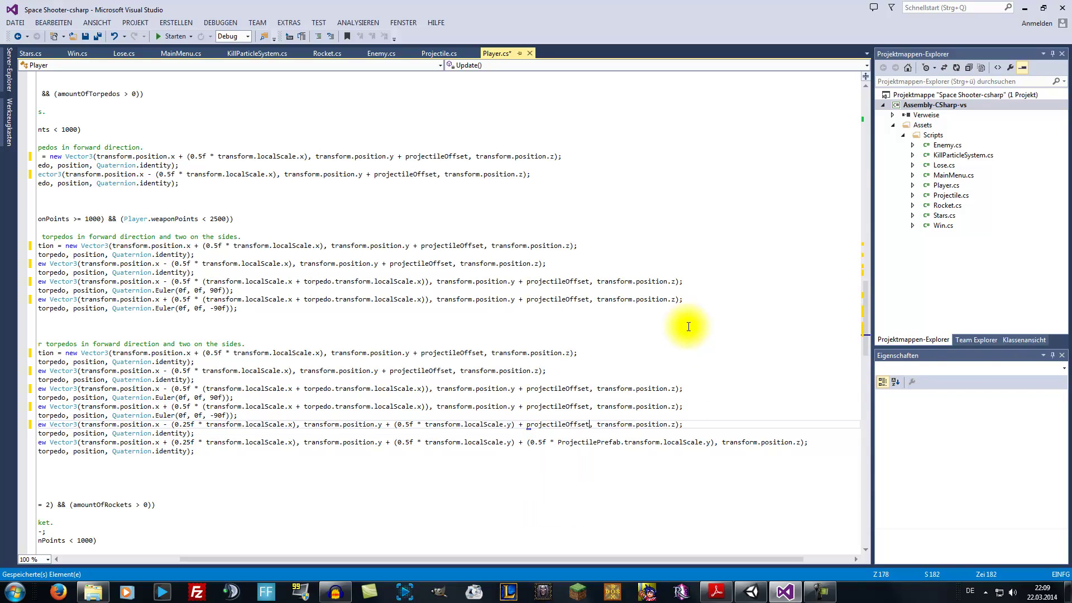
drag(528, 442, 708, 442)
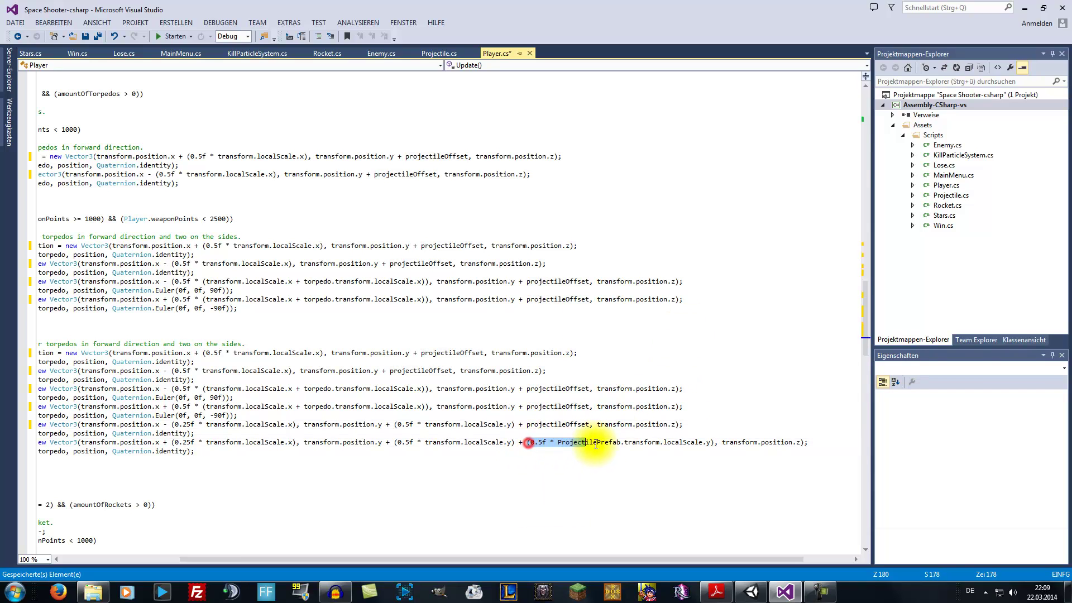
text(proj)
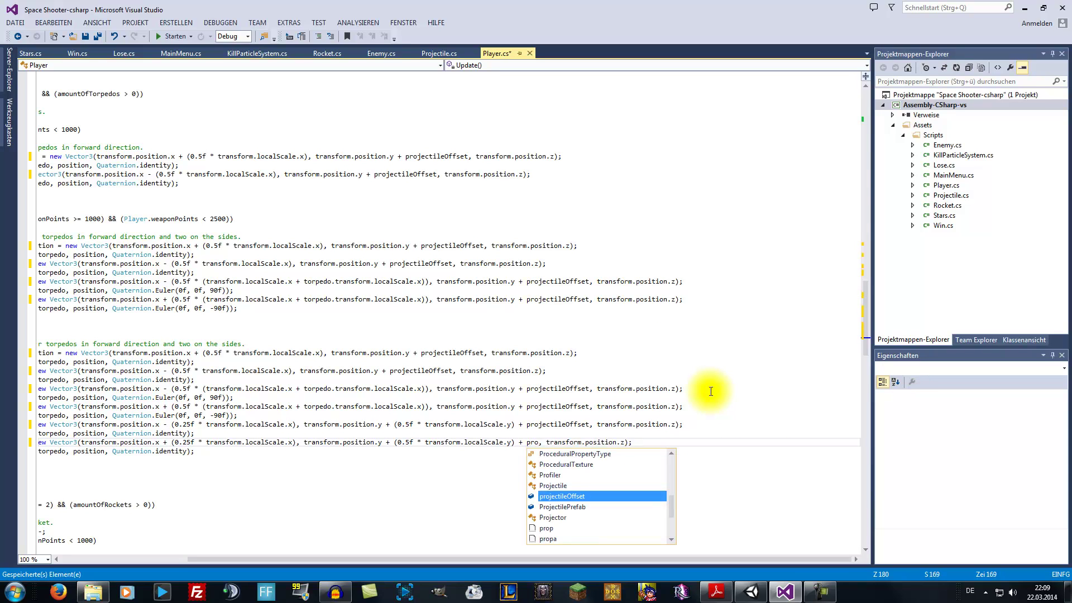
key(Tab)
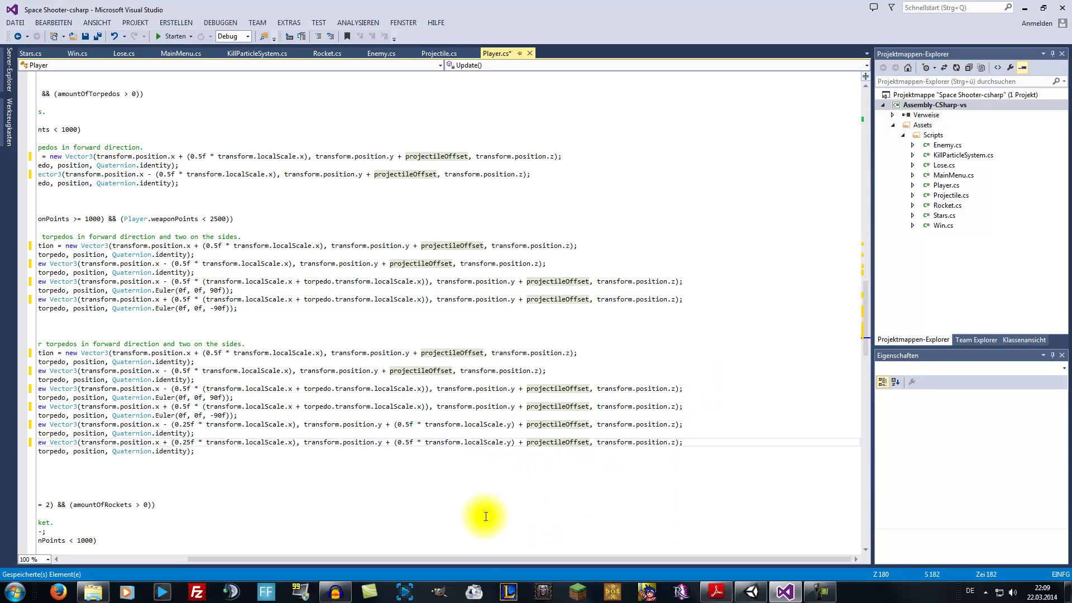
drag(461, 561, 309, 548)
Use projectileOffset for the single rocket and both rockets of the two-rocket block
scroll(390, 484, down, 7)
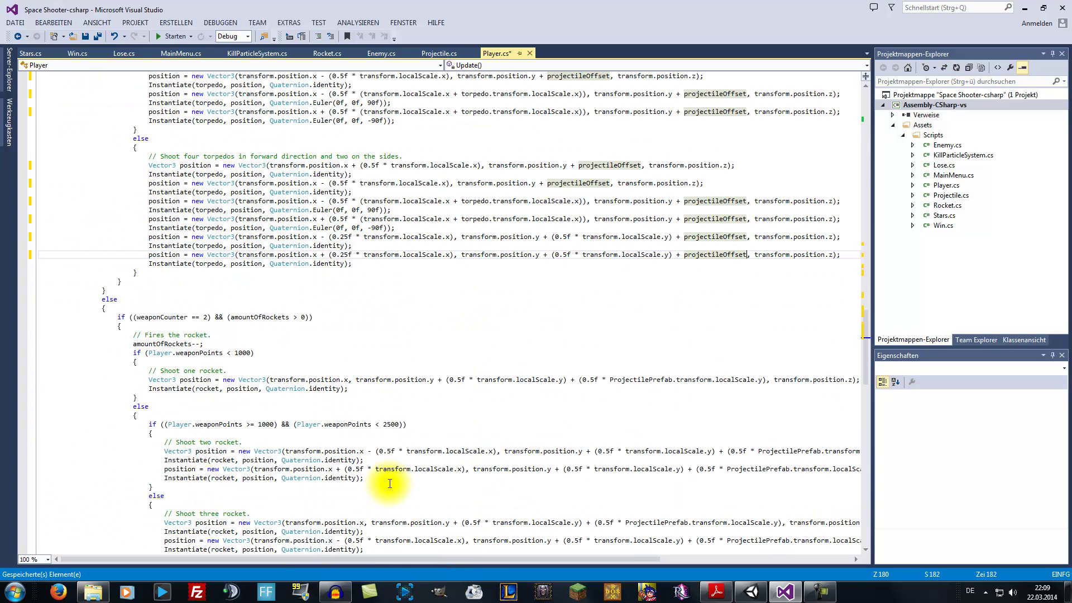
scroll(390, 483, down, 2)
drag(406, 558, 479, 558)
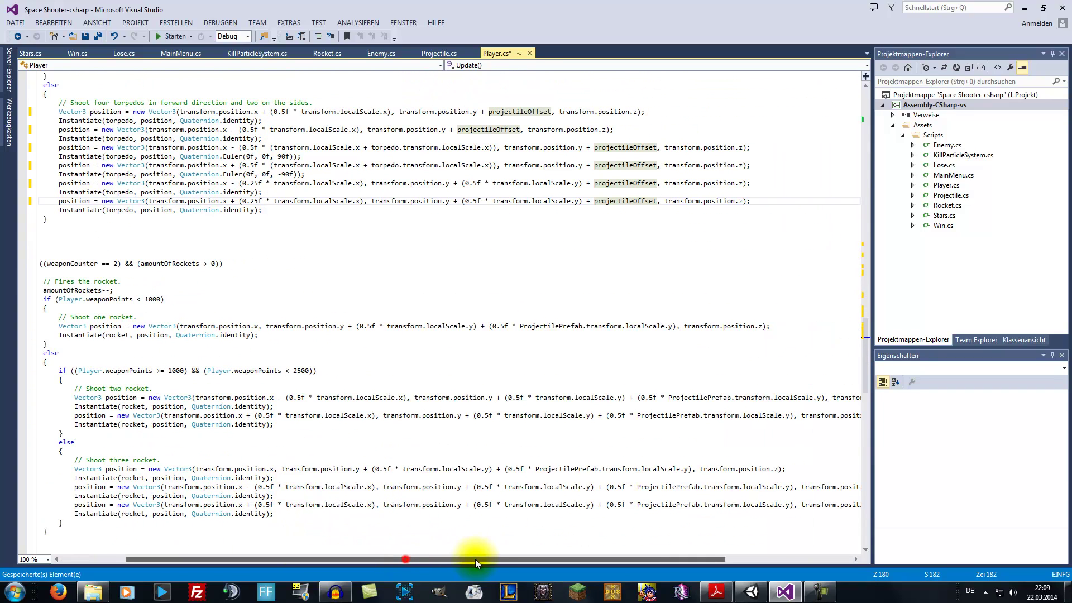
drag(346, 326, 666, 328)
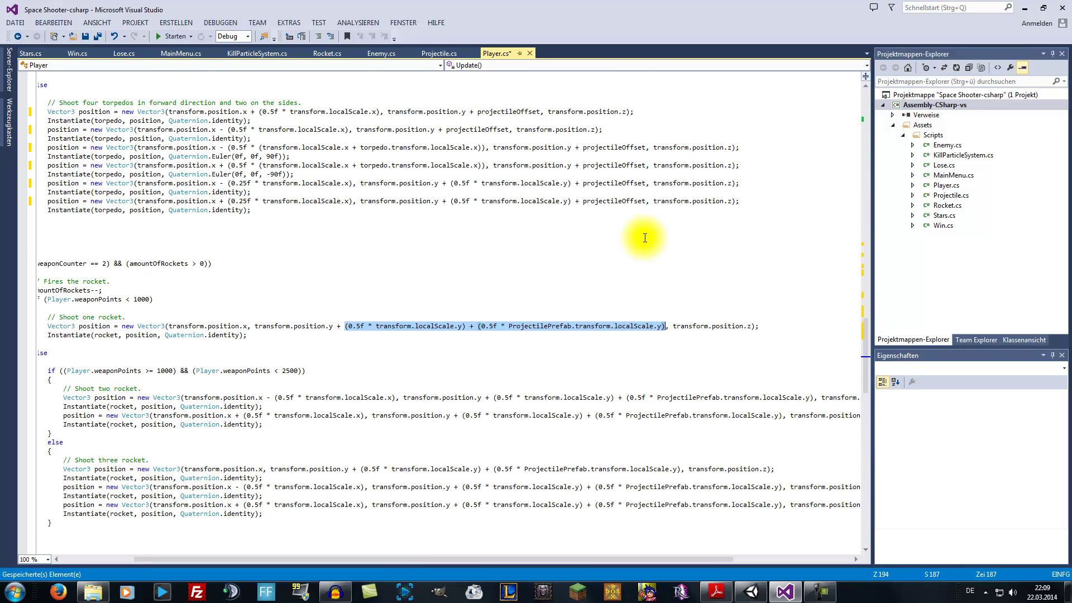
text(pro)
key(Tab)
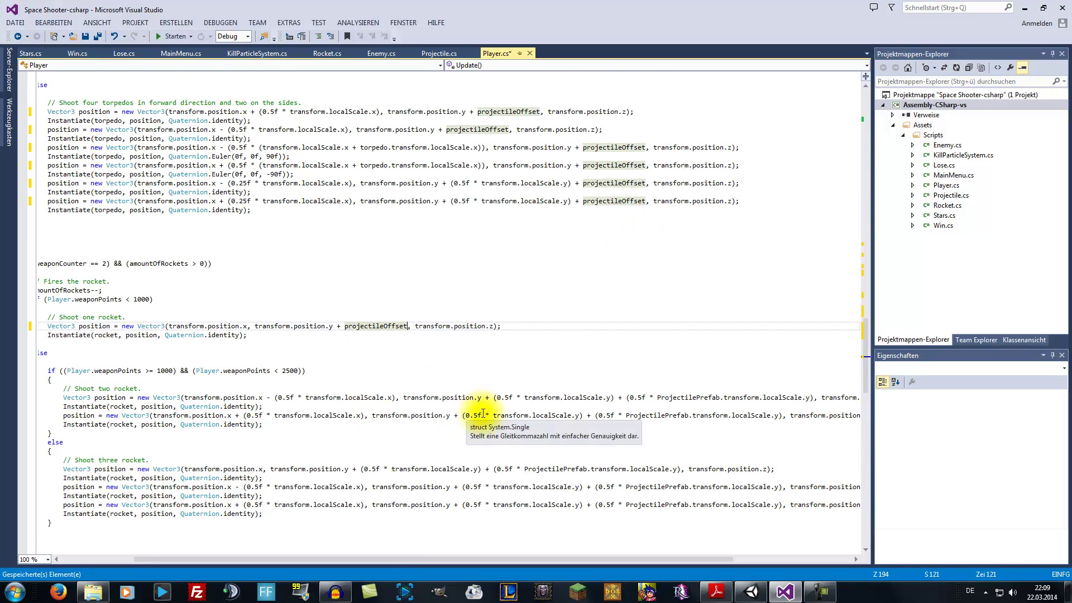
drag(493, 398, 789, 398)
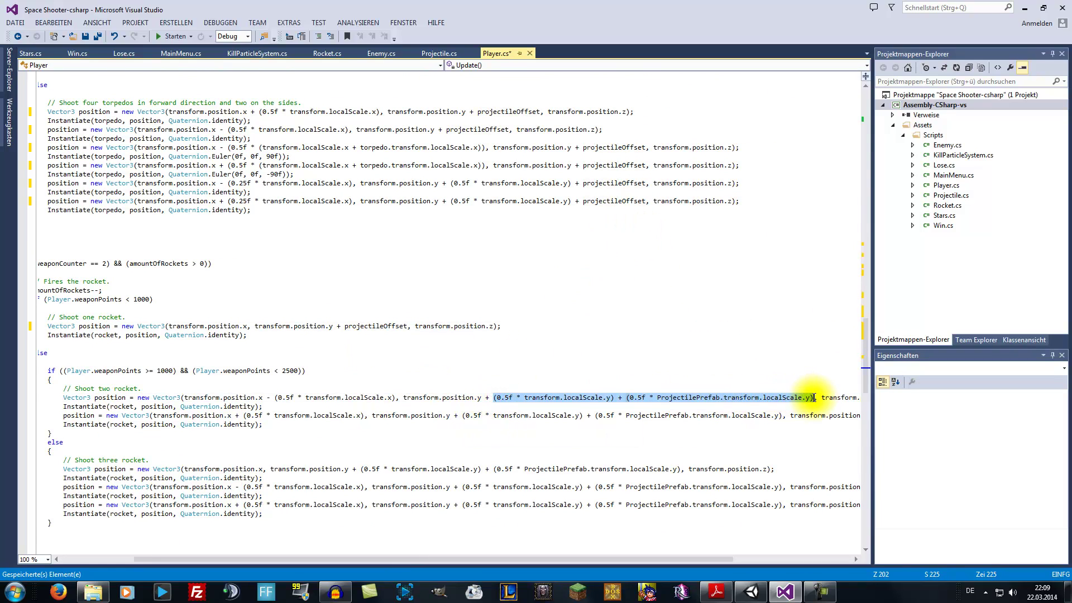
text(pro)
key(Tab)
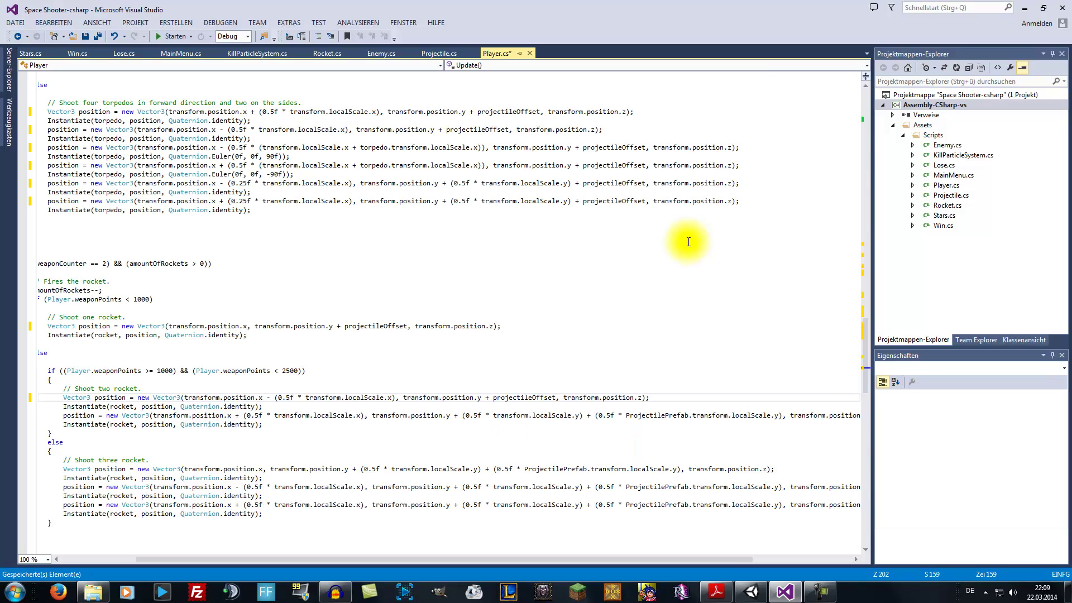
click(465, 417)
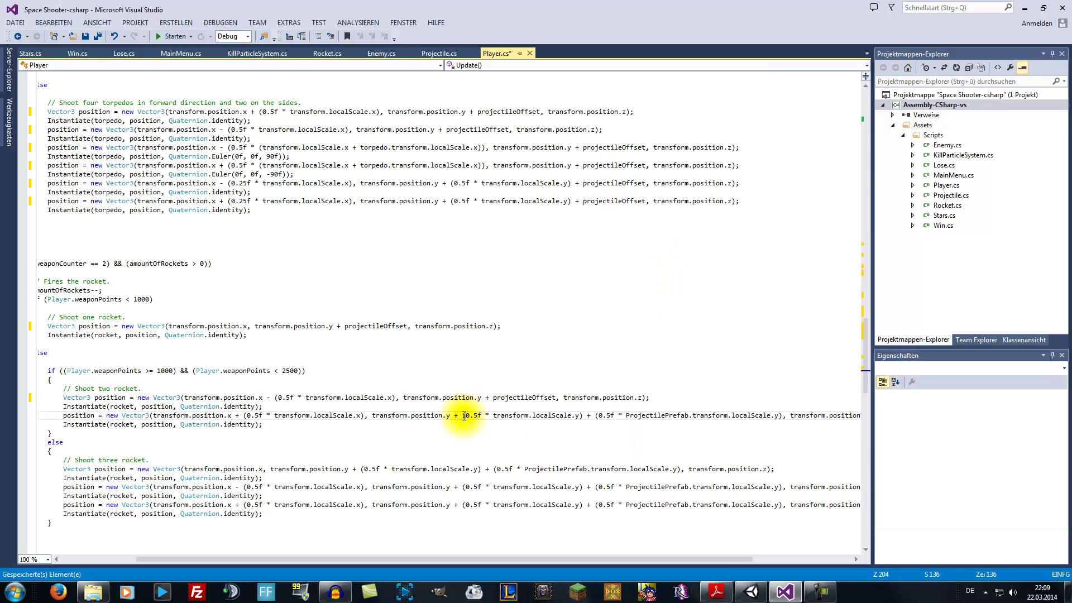
drag(464, 416, 782, 416)
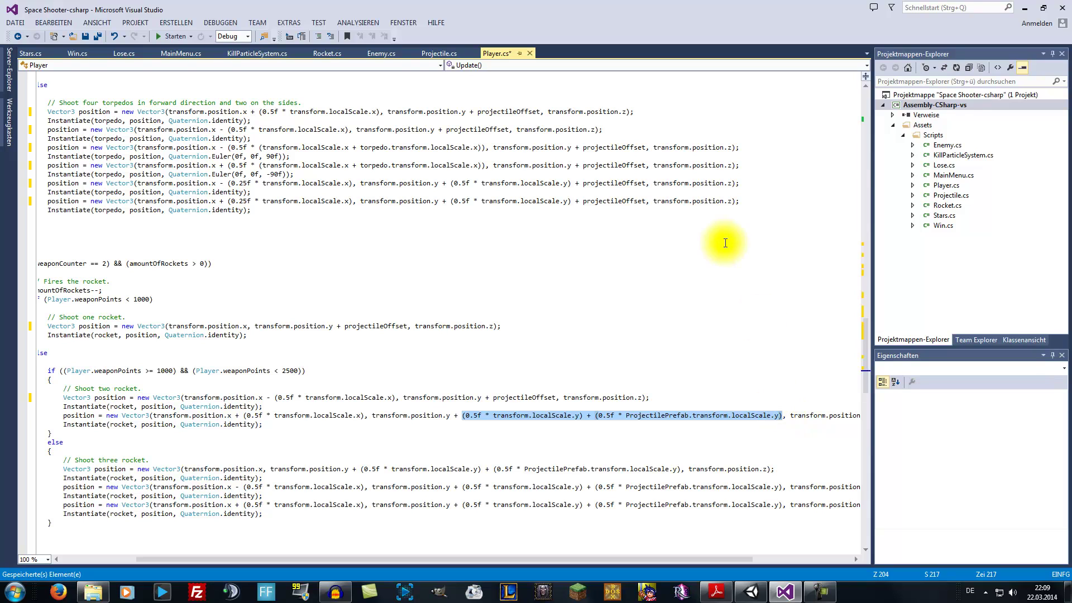
text(pro)
key(Tab)
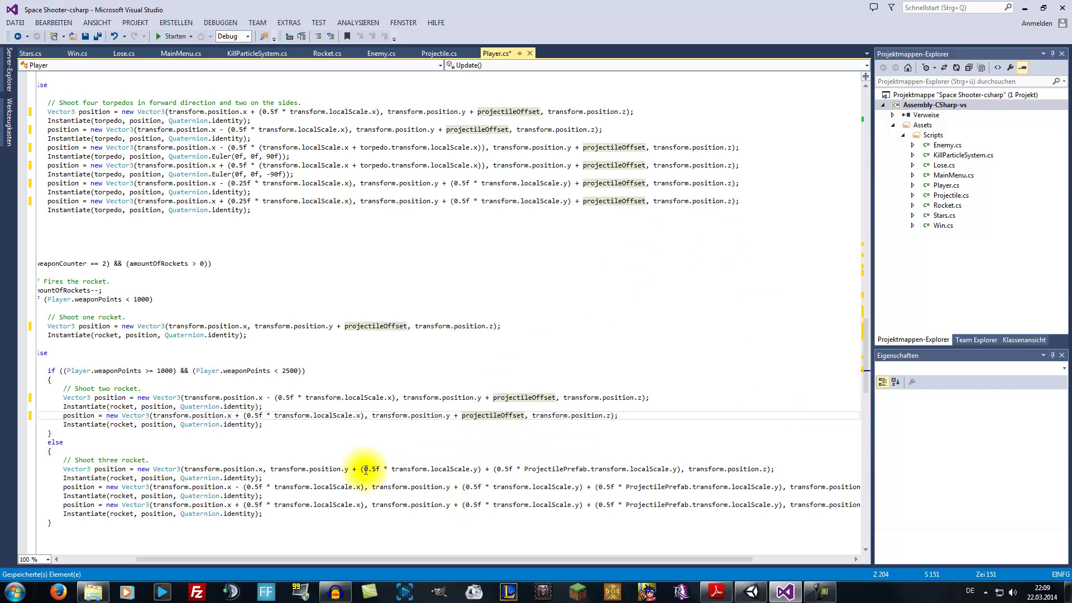
Replace all three rockets' vertical offset expressions in the three-rocket block with projectileOffset
drag(360, 469, 646, 469)
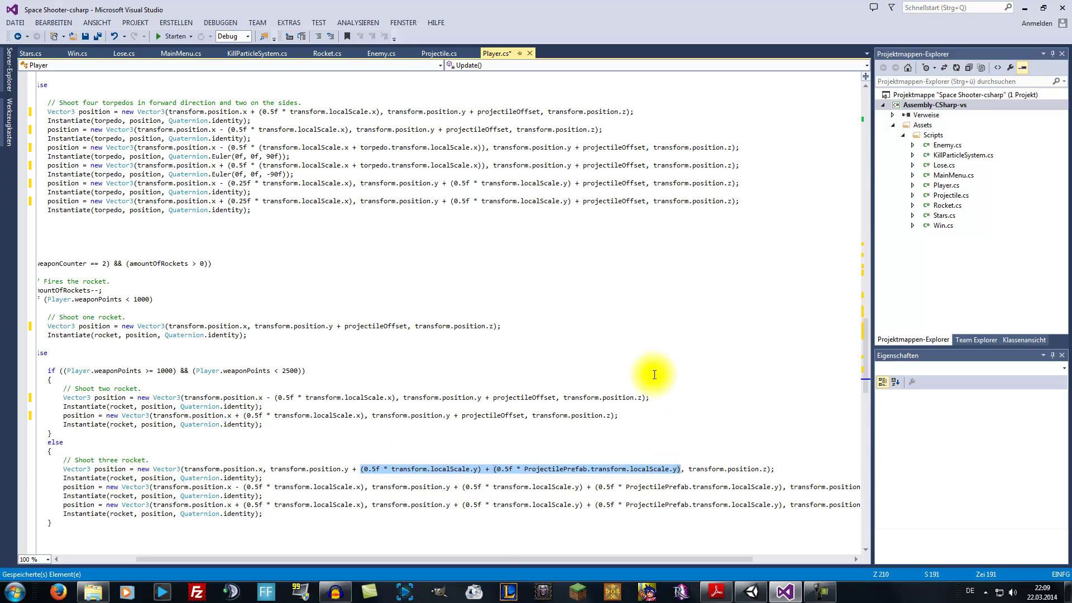
text(pro)
key(Tab)
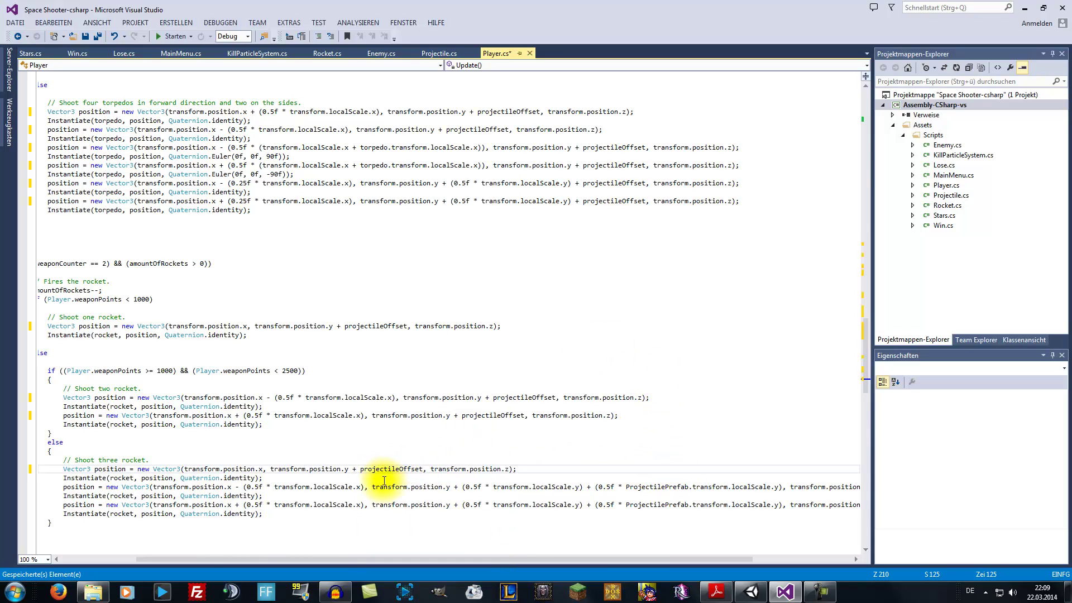
drag(462, 487, 758, 489)
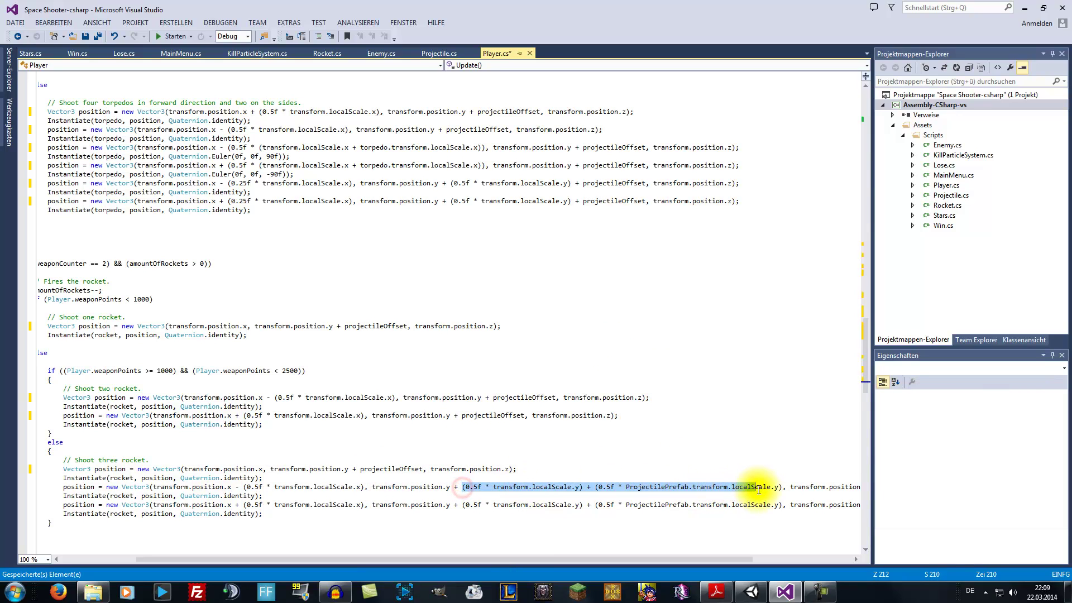
text(pro)
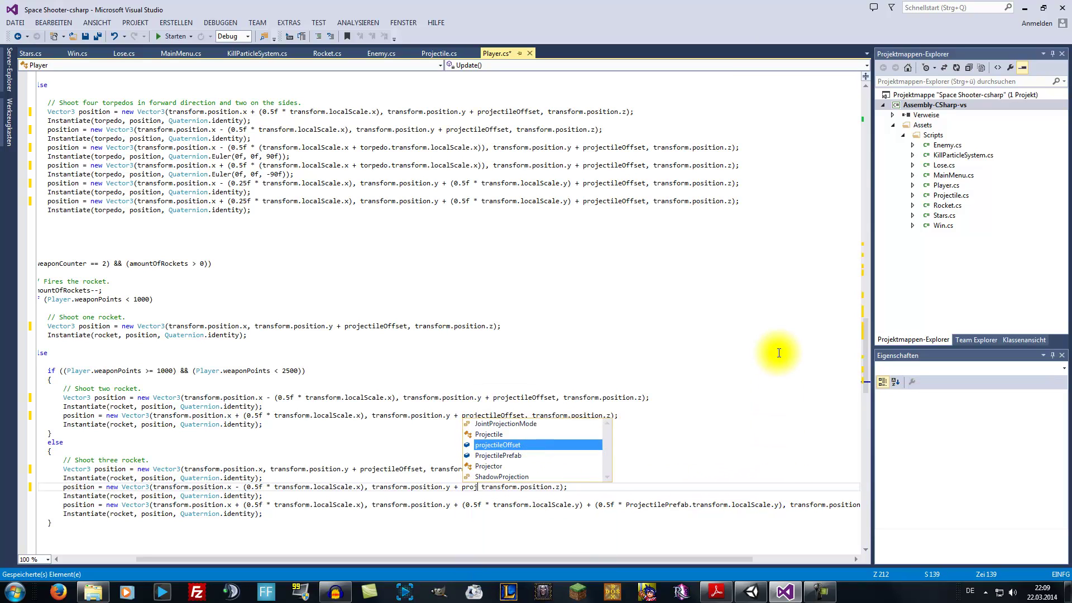
key(Tab)
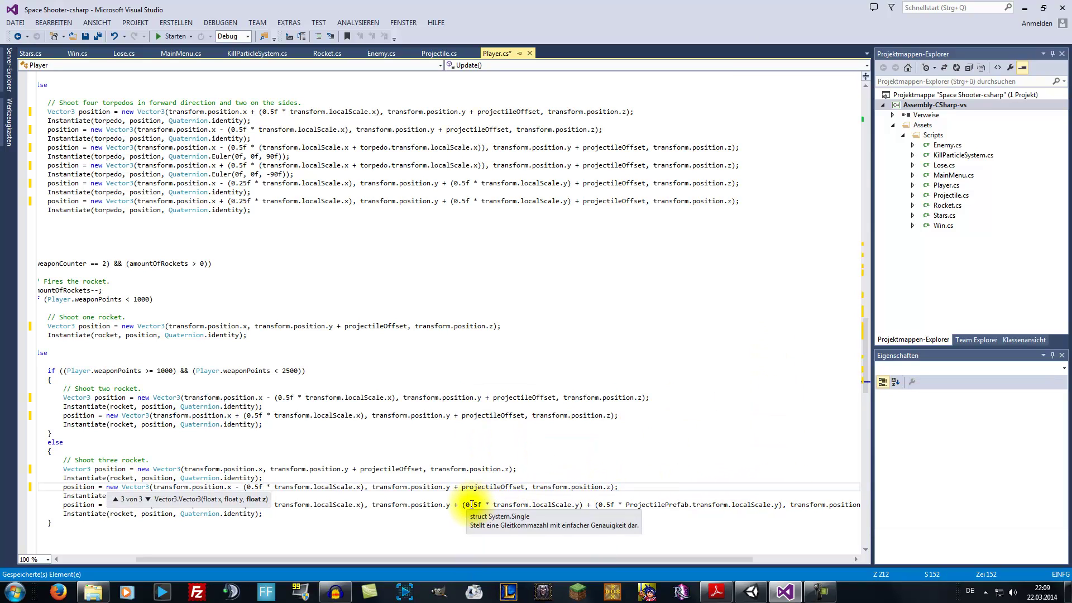
drag(463, 505, 775, 507)
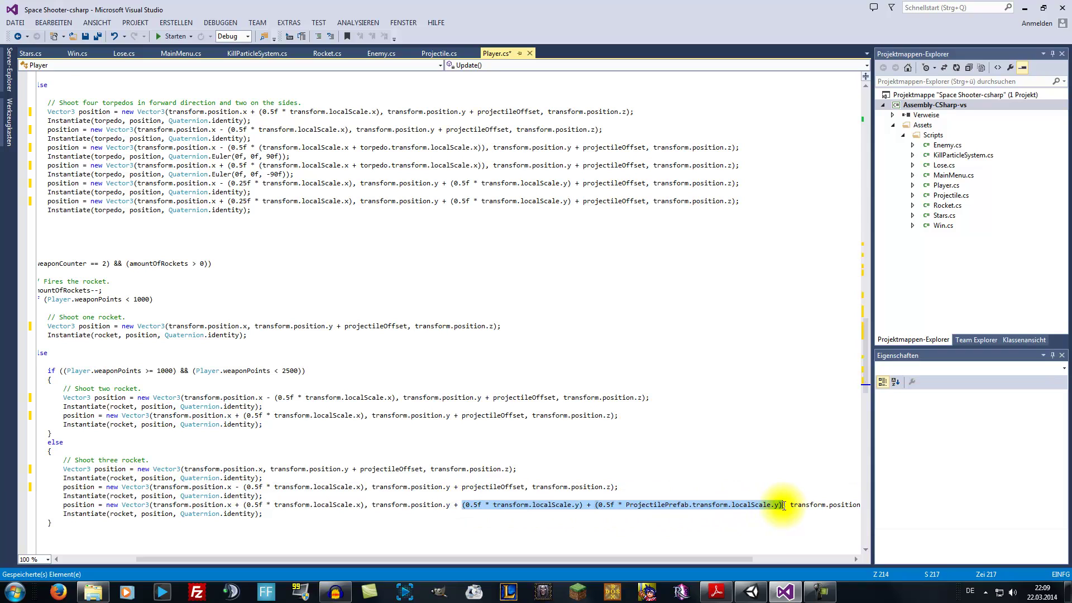
text(proj)
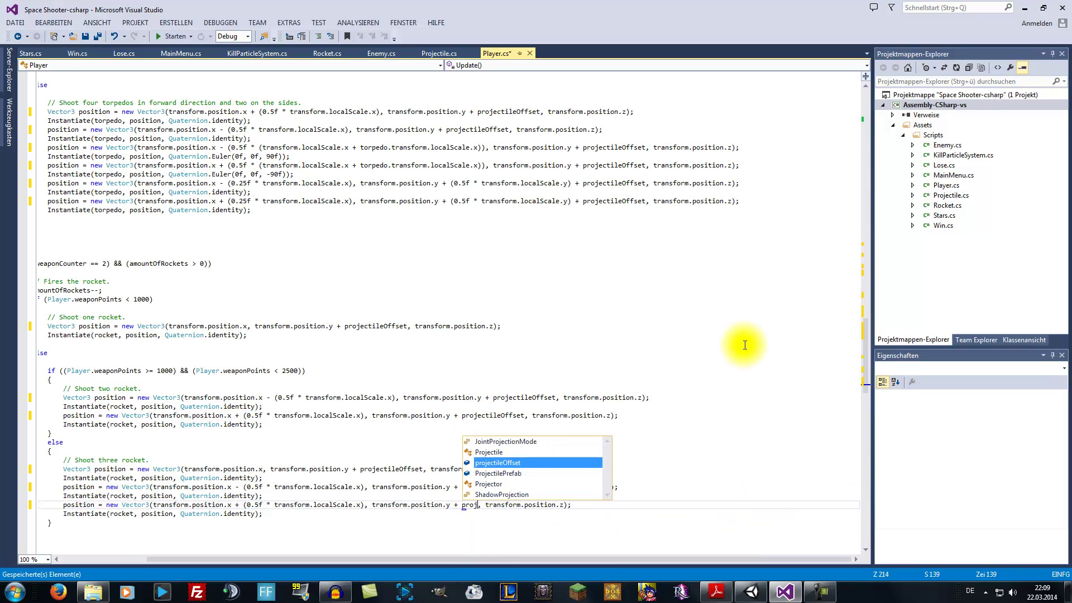
key(Tab)
drag(495, 559, 409, 559)
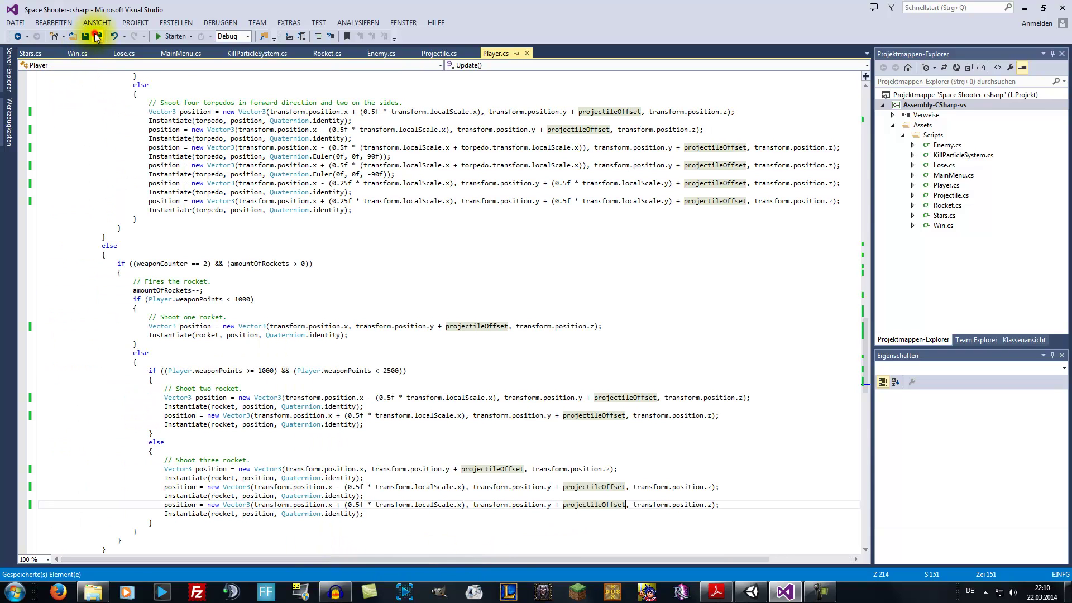
View the Tutorial 4.pdf step on finding the offset in Unity and setting ProjectileOffset = 1.2f
click(712, 597)
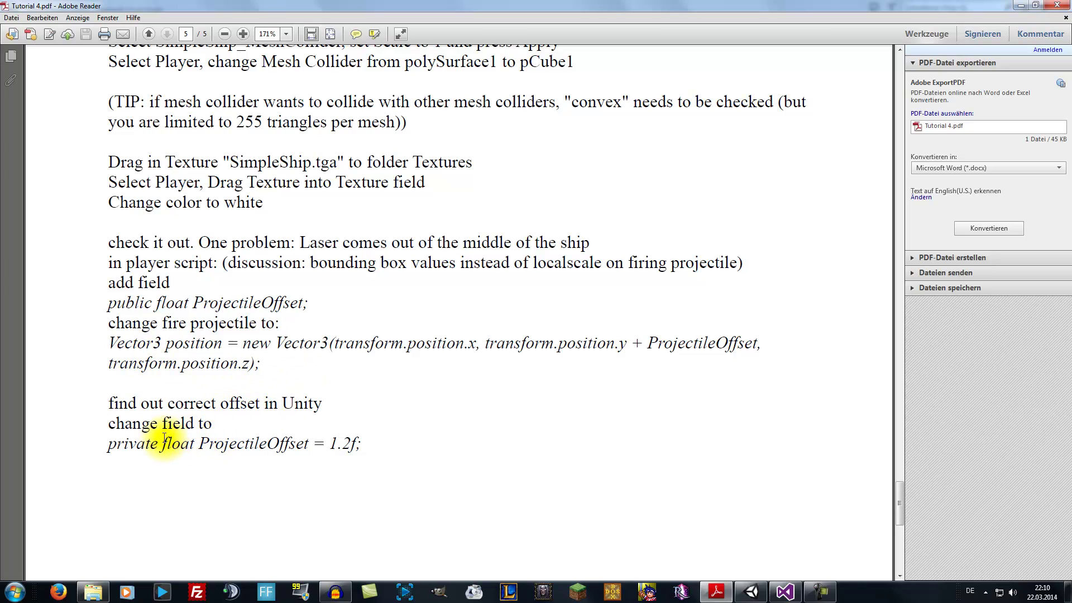
Initialise the projectileOffset declaration at the top of Player.cs to 1.2f
click(751, 593)
click(785, 591)
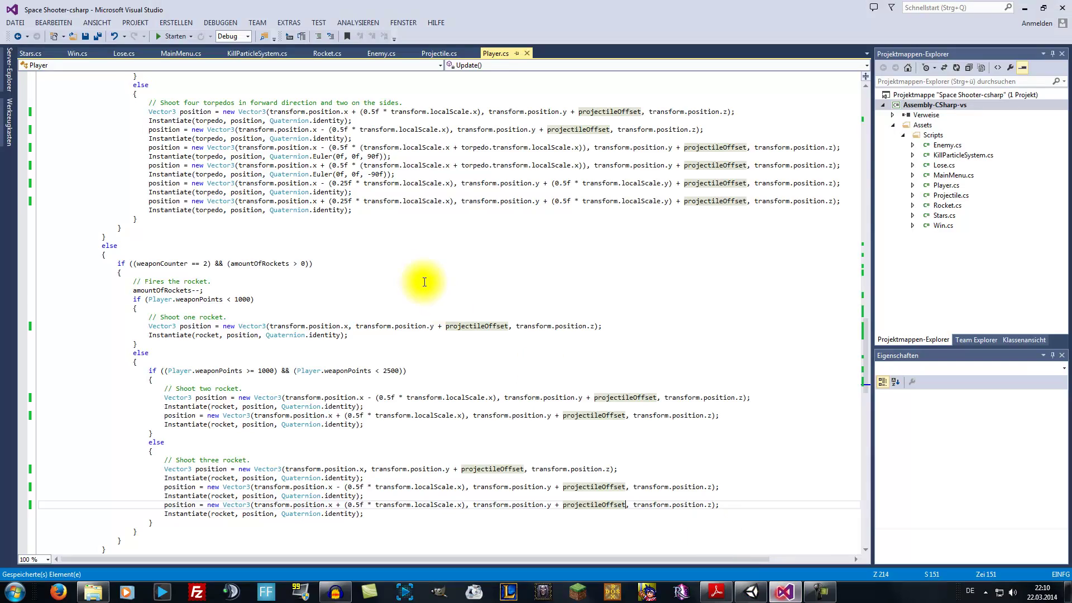
scroll(413, 273, up, 9)
scroll(408, 268, up, 9)
scroll(379, 257, up, 9)
scroll(335, 254, up, 8)
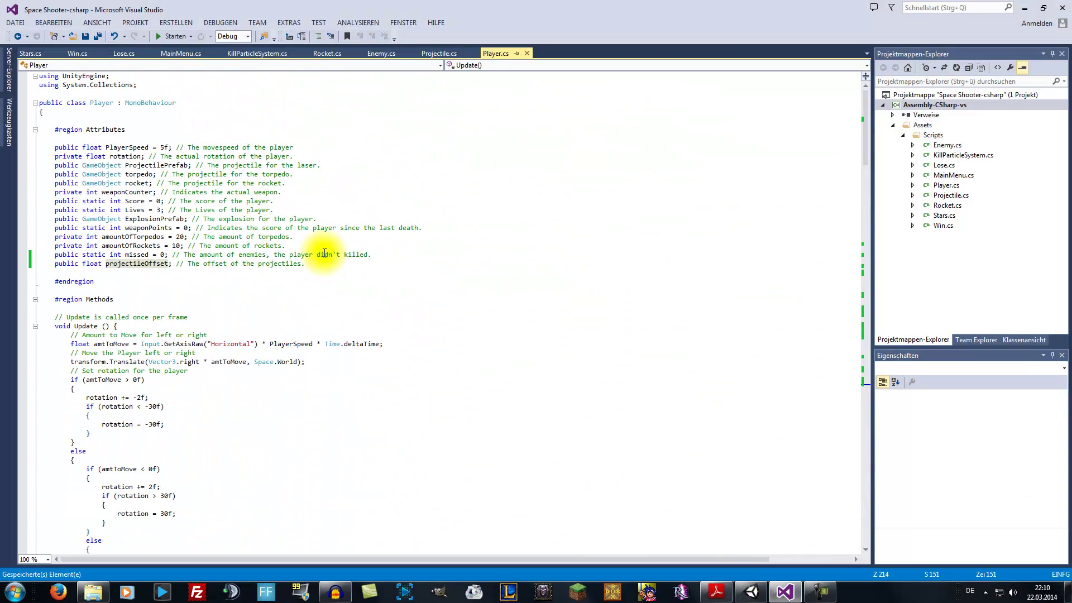
click(169, 264)
text(= 1.2f)
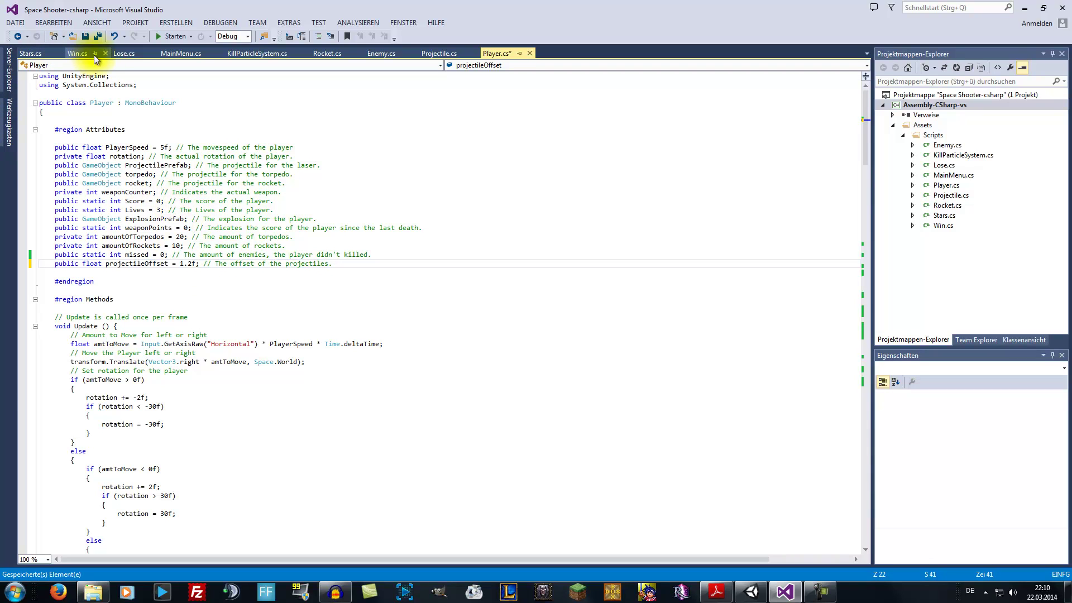
Play-test in Unity, steering and firing lasers to a score of 500, then return to Player.cs
click(751, 591)
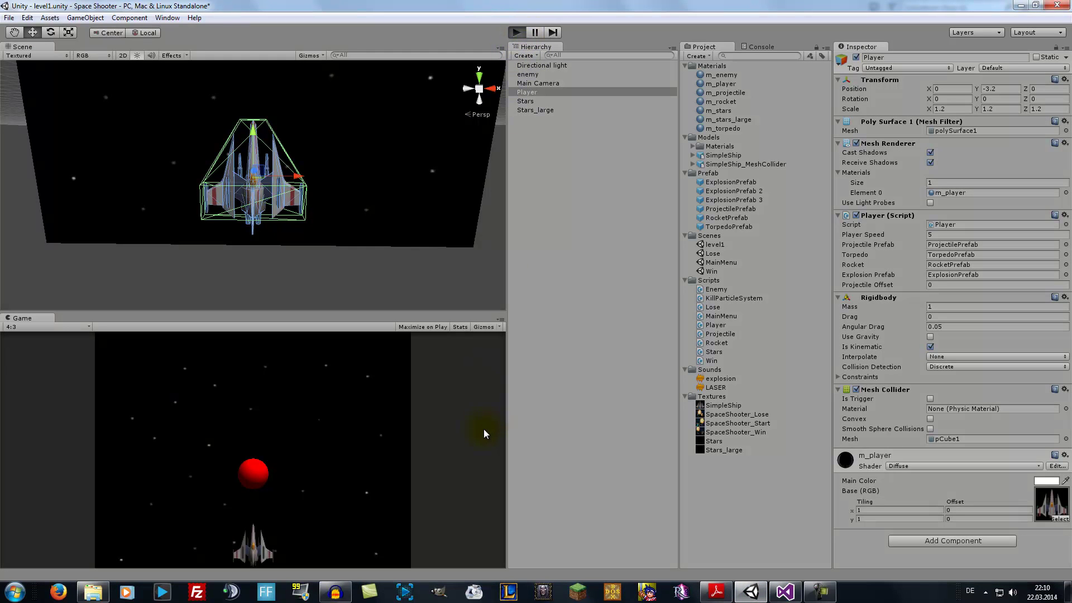
key(space)
key(space)
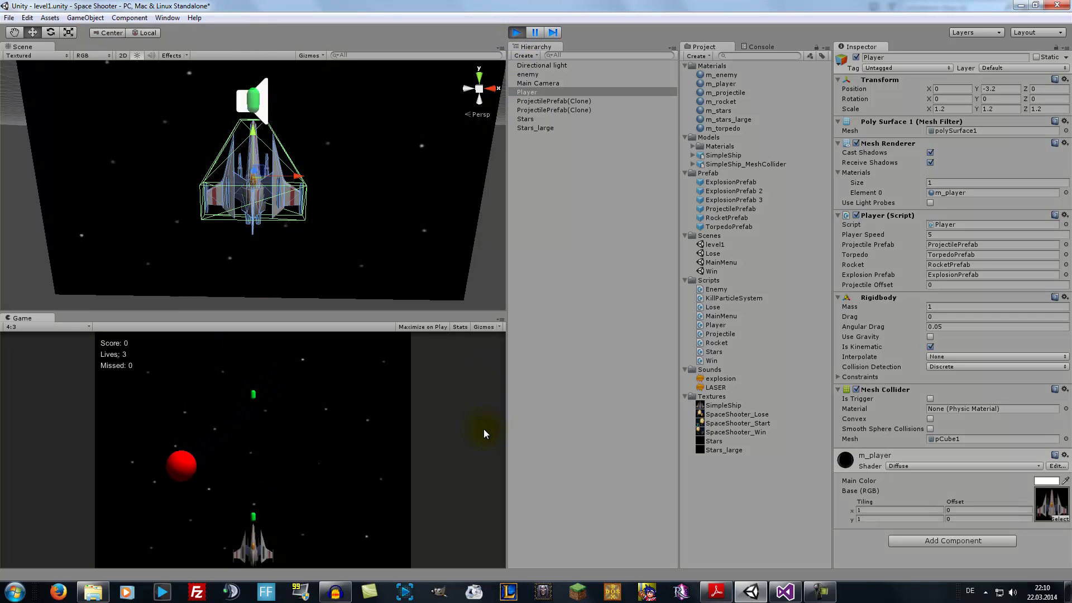
key(Right)
key(space)
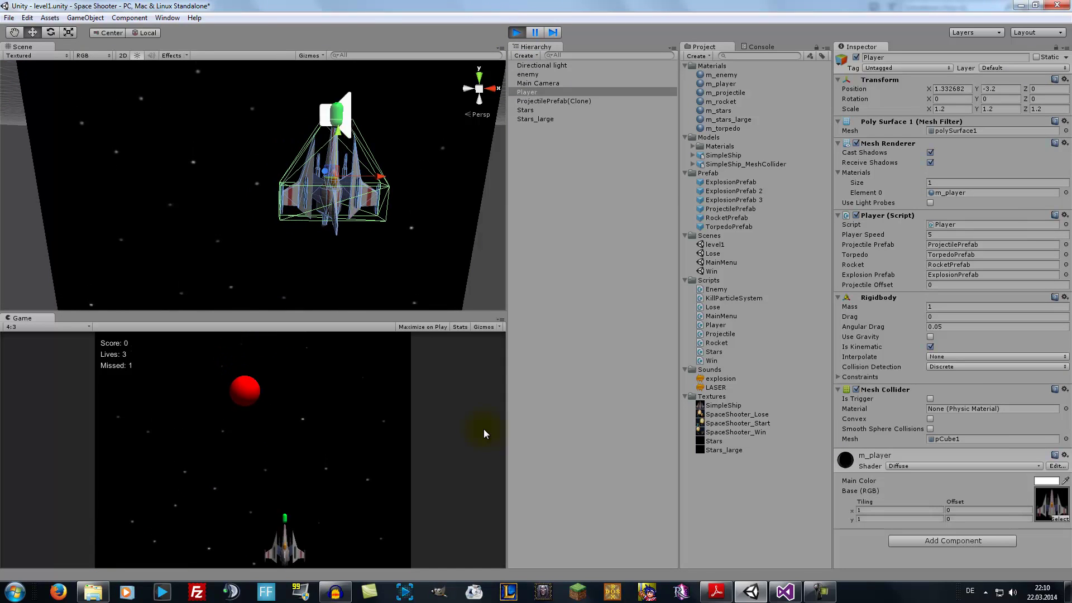
key(Left)
key(space)
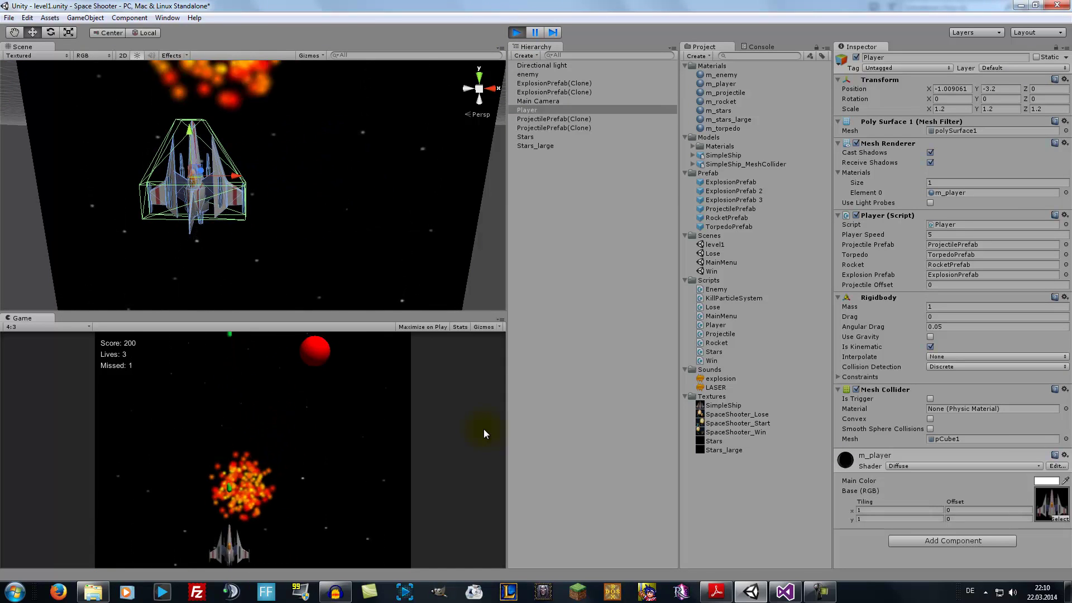
key(space)
key(Right)
key(space)
key(space)
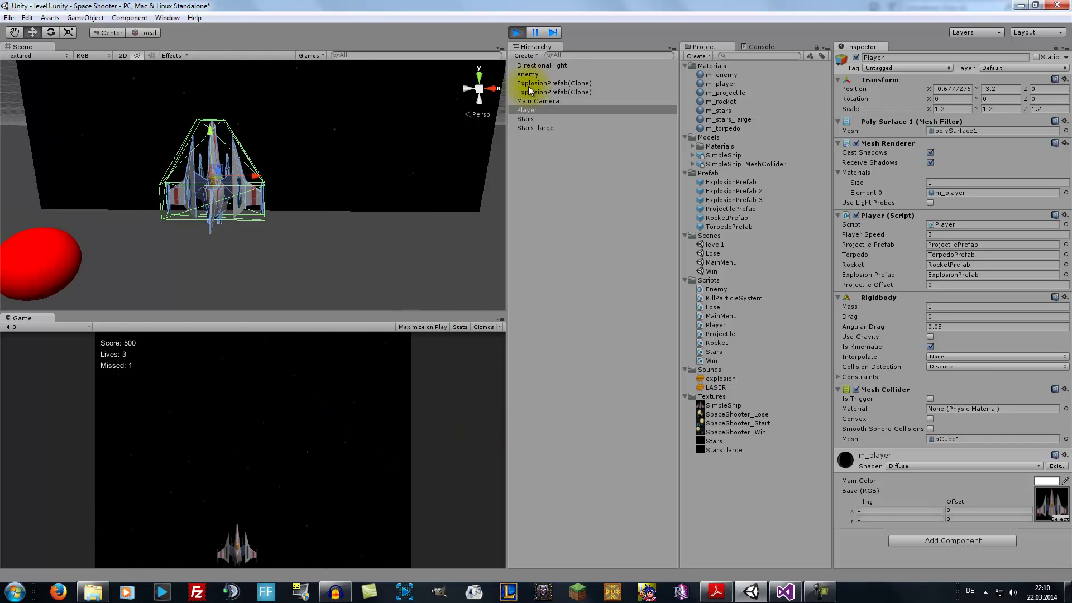
click(515, 33)
click(785, 591)
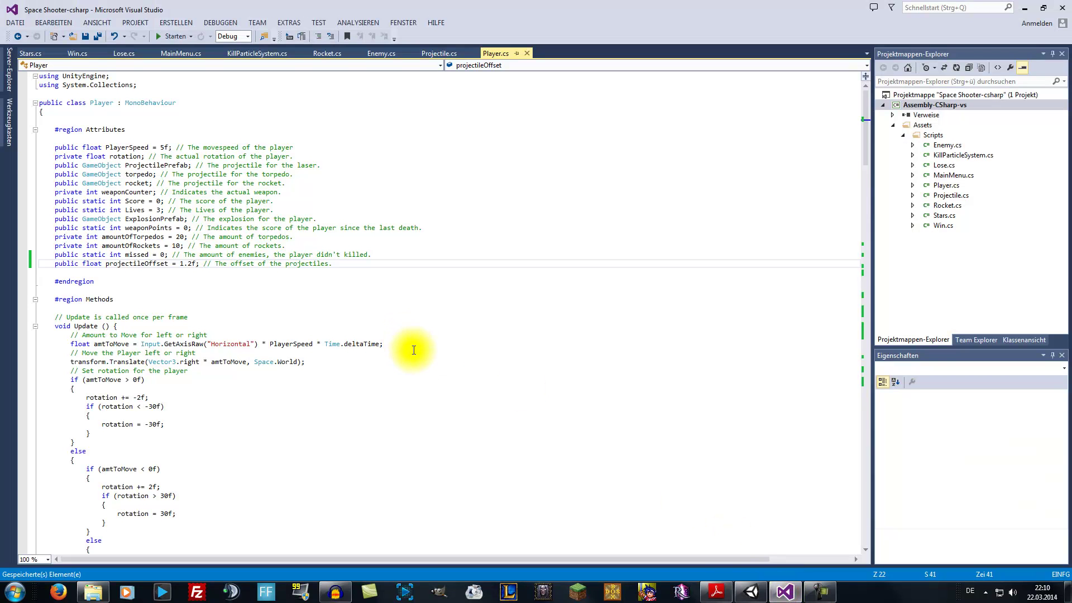
Change projectileOffset's initial value from 1.2f to 10f in Player.cs and save the script
scroll(408, 343, down, 15)
scroll(408, 340, down, 15)
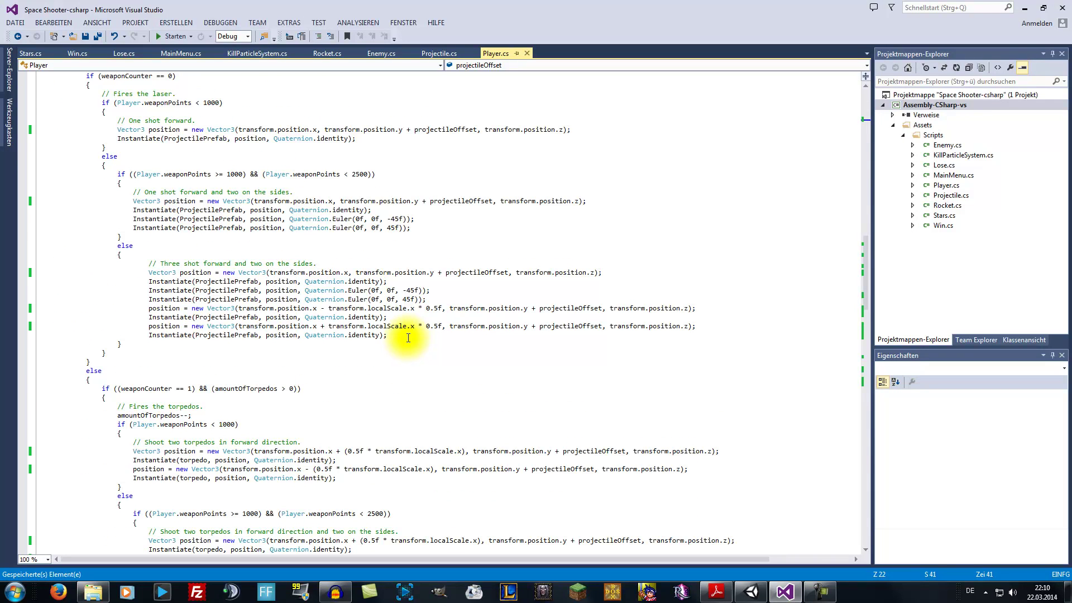
scroll(408, 337, up, 6)
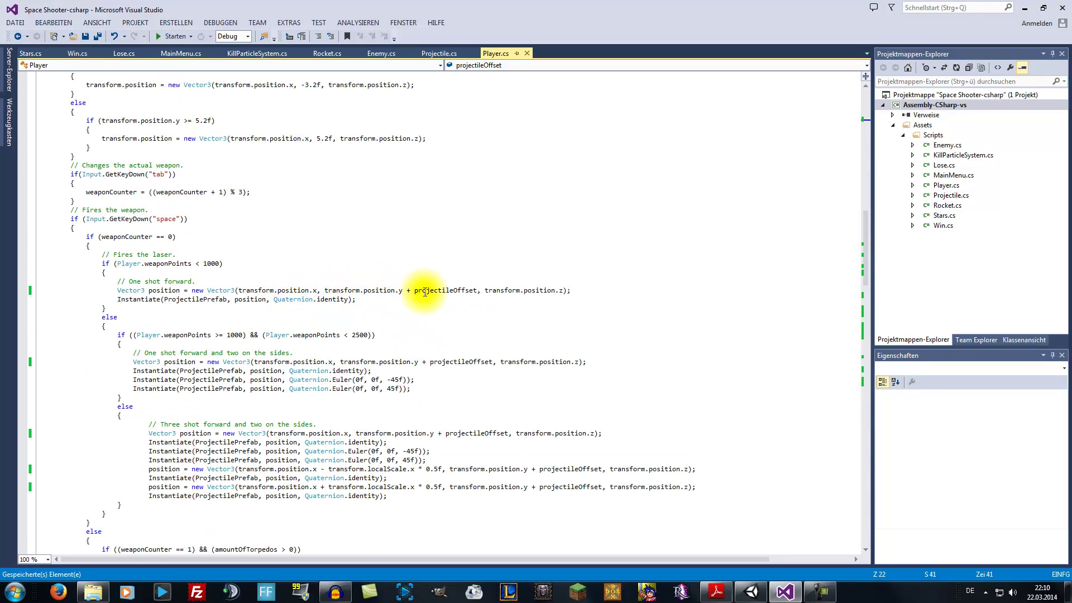
scroll(391, 324, up, 10)
scroll(301, 329, up, 10)
scroll(245, 307, up, 9)
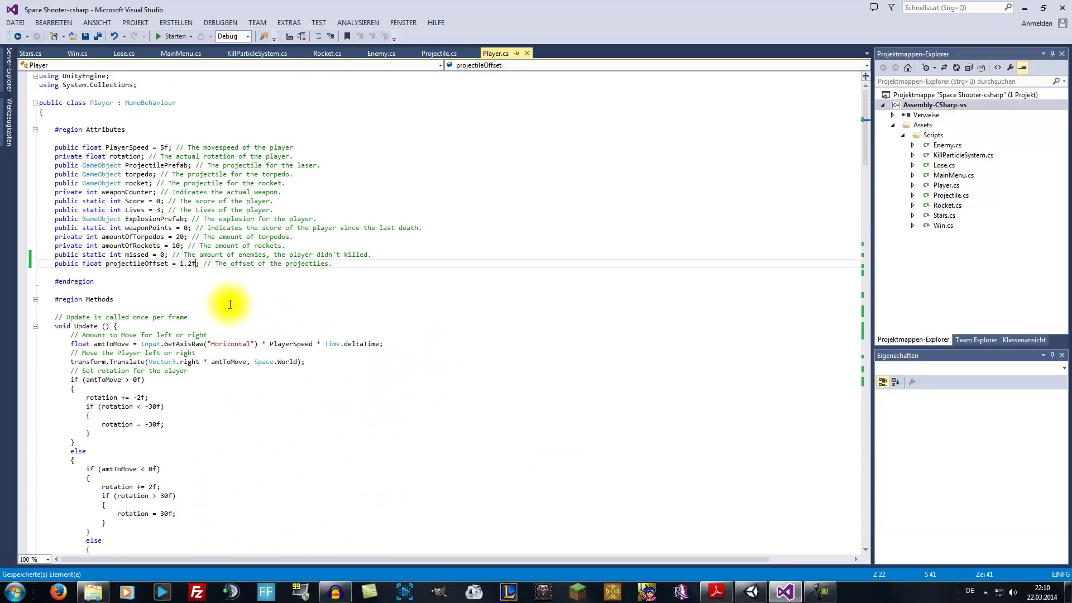
click(192, 263)
text(0)
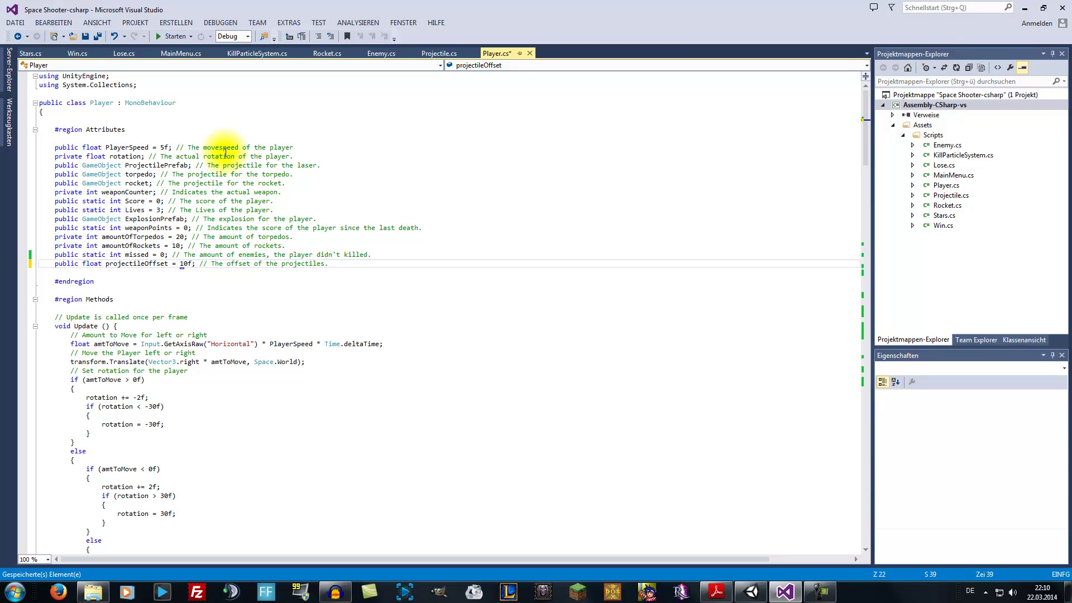
click(97, 36)
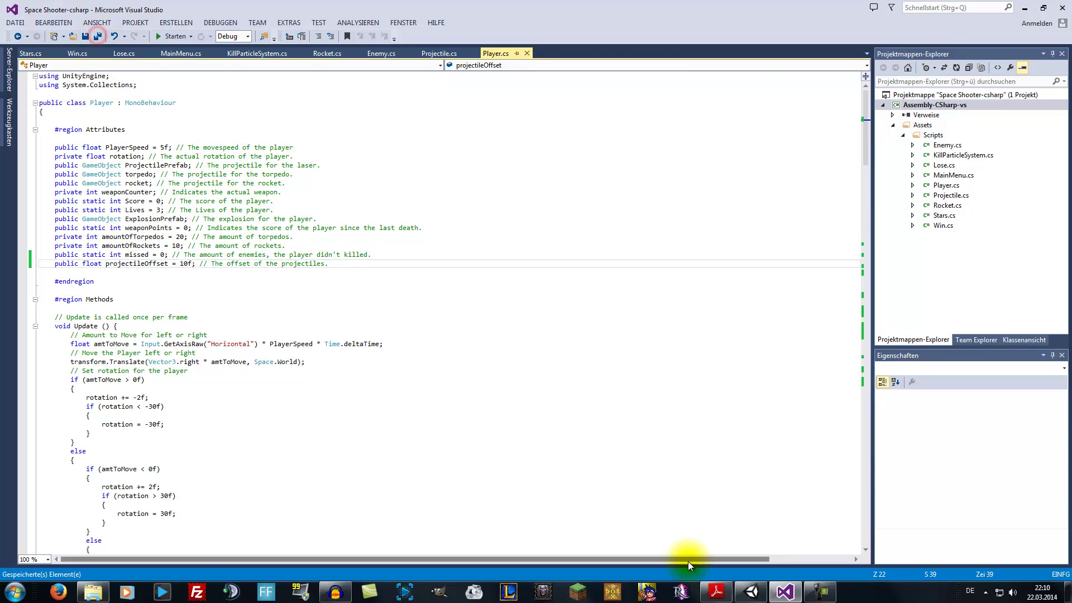
click(737, 599)
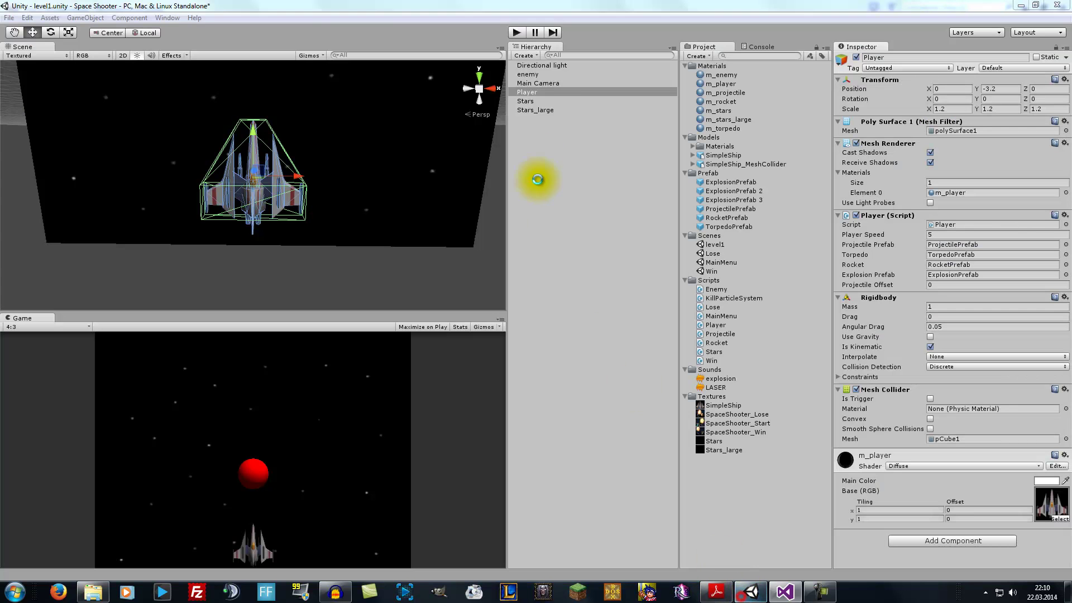
Save the Unity project and confirm the Player's Projectile Offset still reads 0
click(10, 18)
click(32, 114)
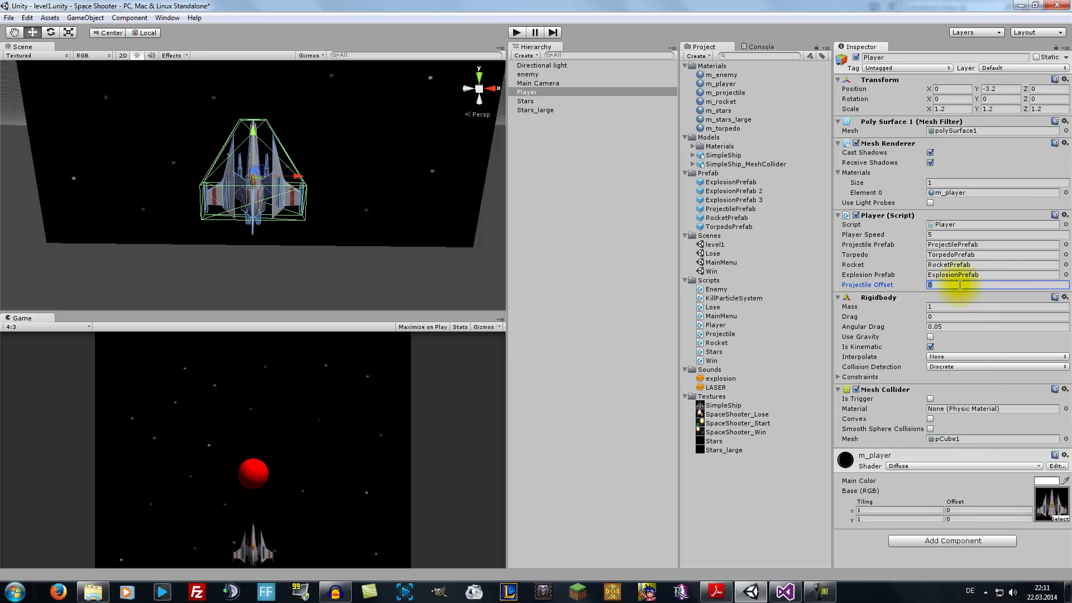
click(786, 590)
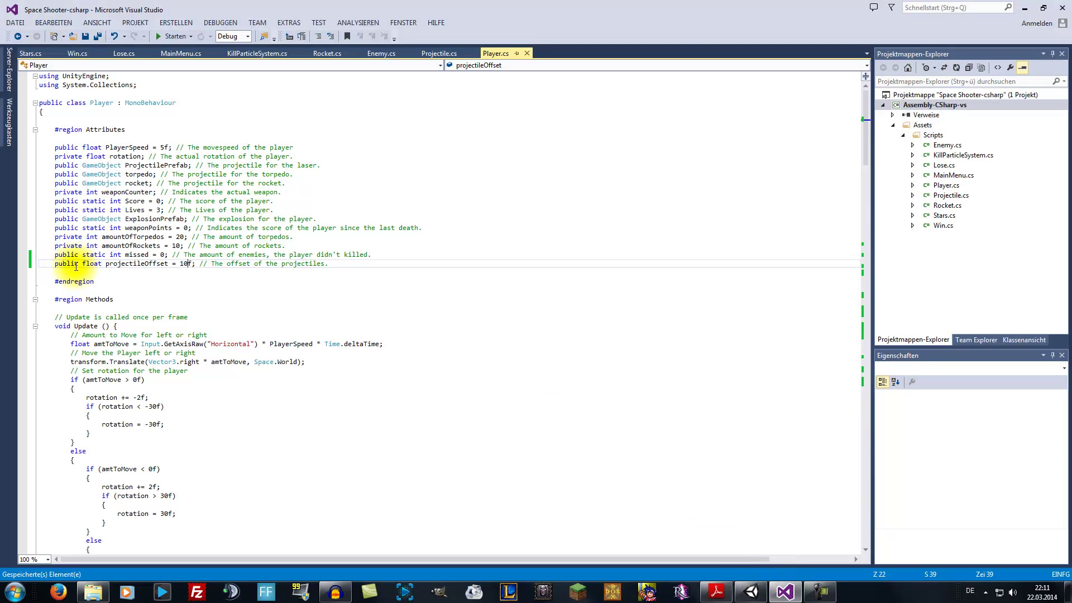
Make projectileOffset a private field with value 1.2f and save Player.cs
drag(77, 266, 57, 266)
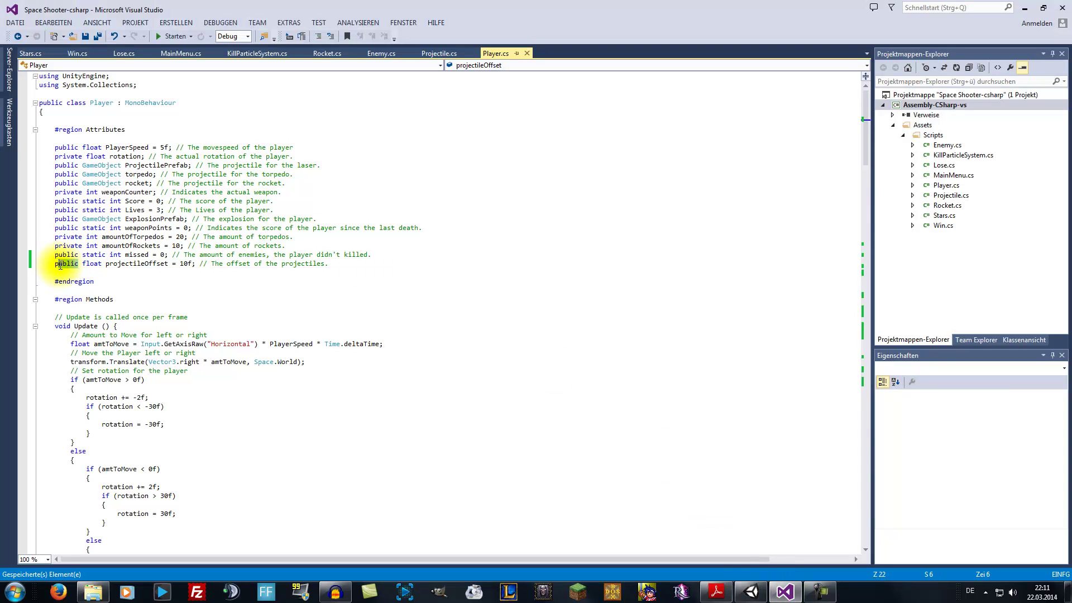
text(rivate)
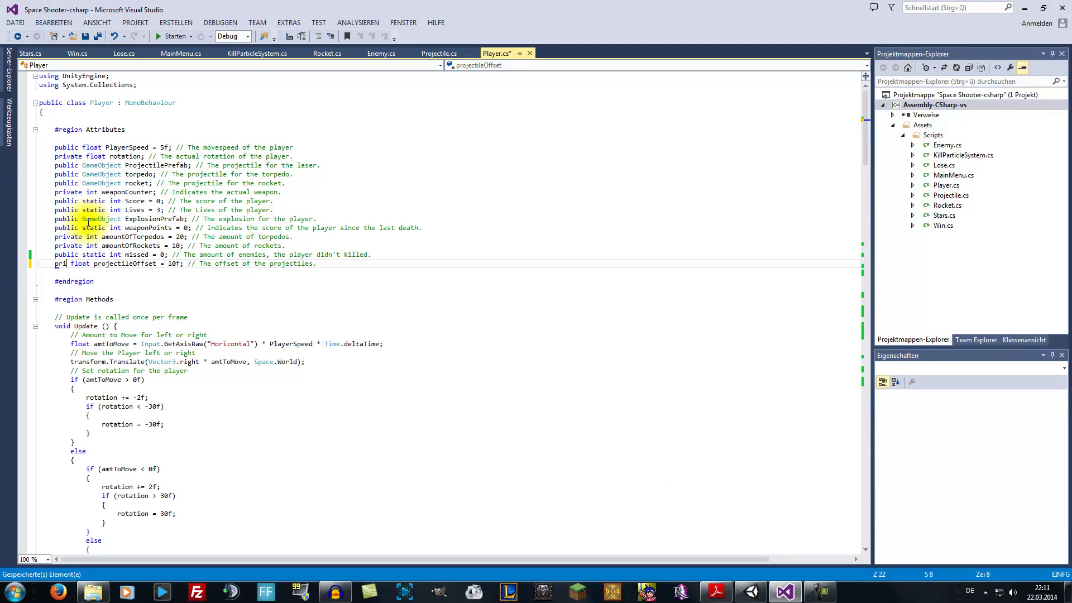
click(191, 265)
text(.2)
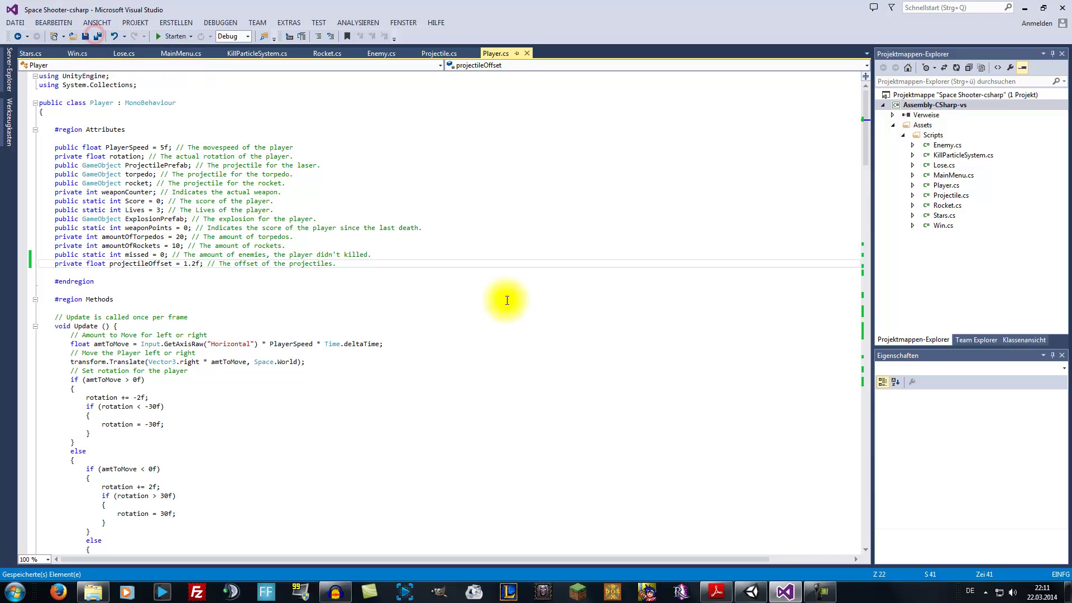
click(751, 591)
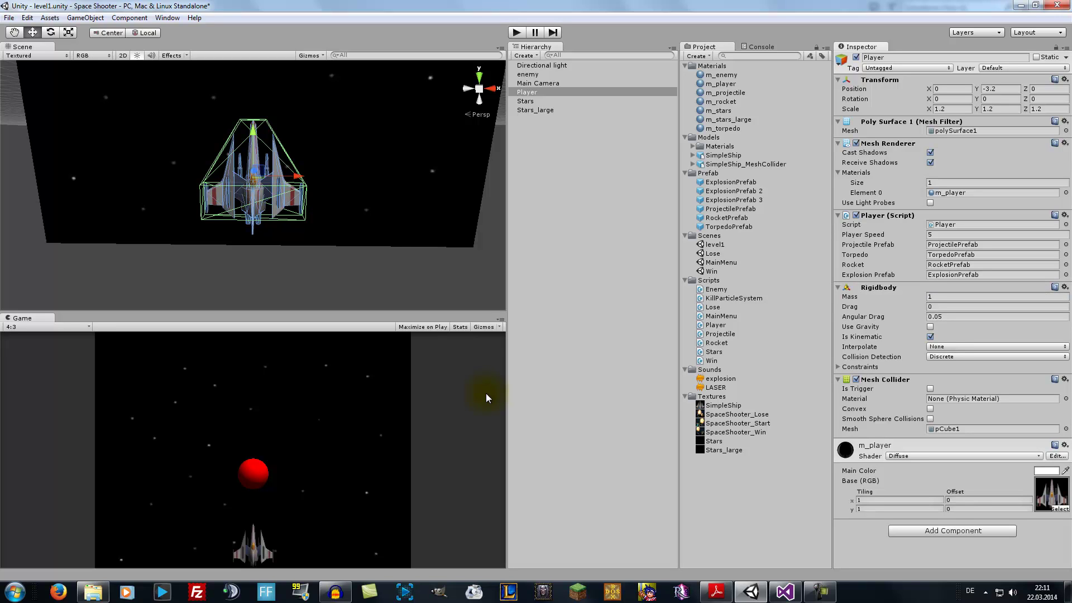
Start a play-test and fire lasers and torpedo pairs while steering right
click(517, 37)
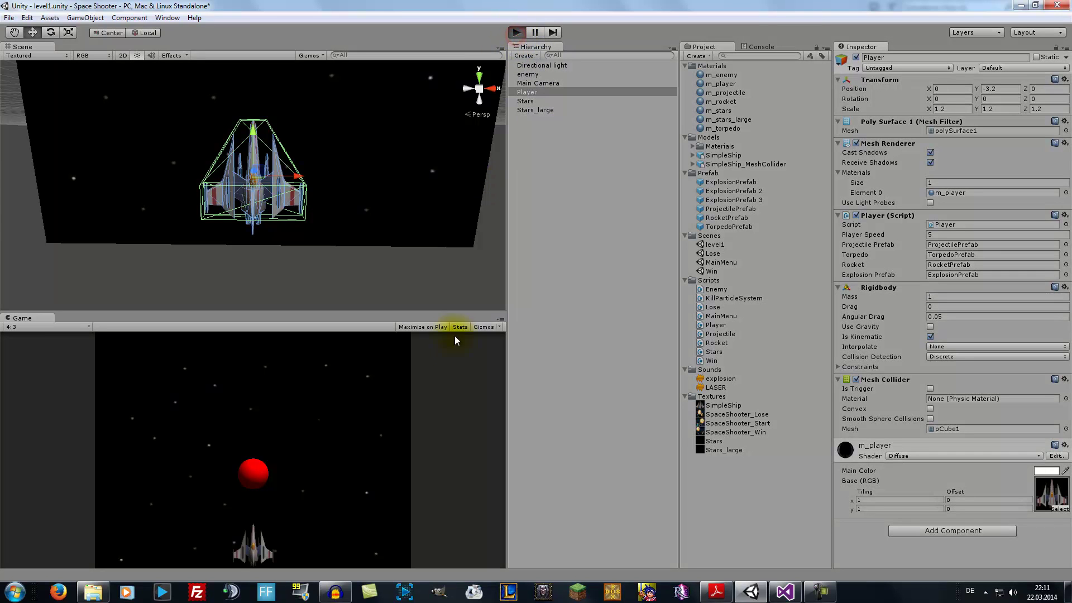
key(space)
key(space)
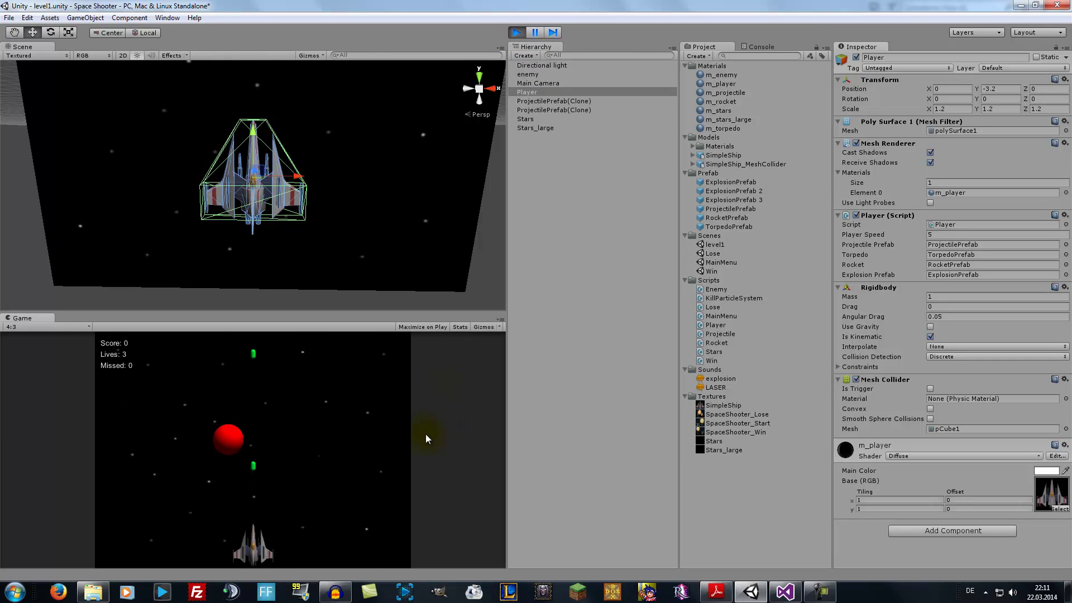
key(space)
key(space)
key(space)
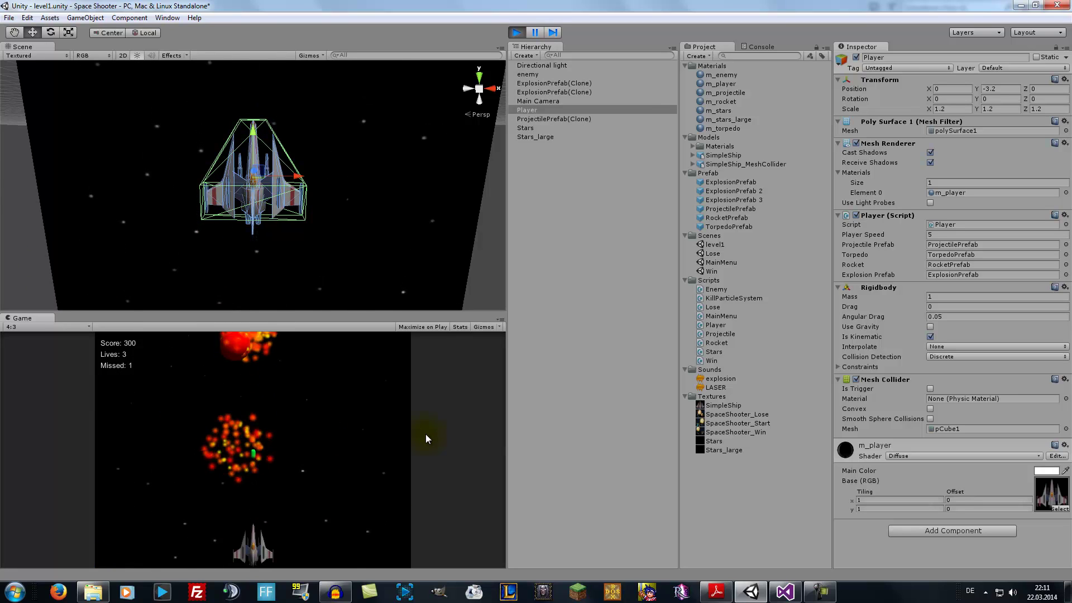
key(t)
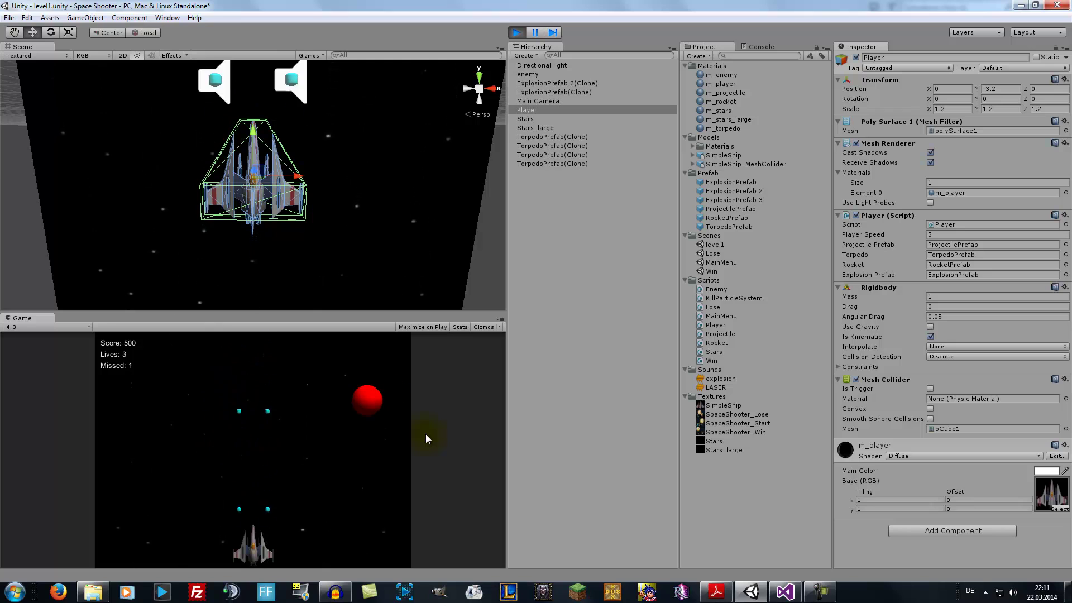
key(t)
key(Right)
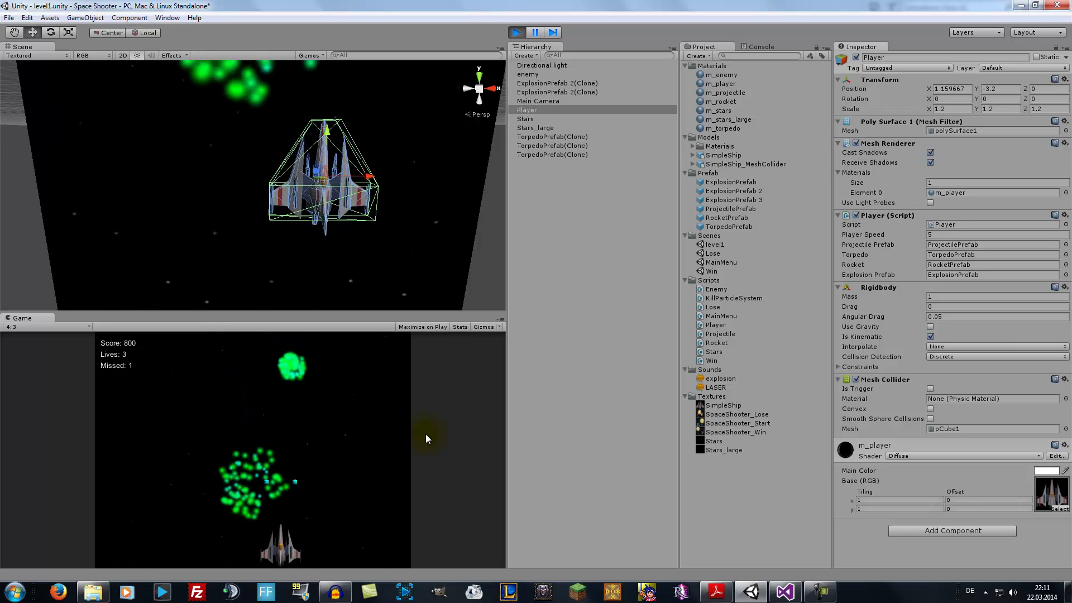
key(t)
key(t)
key(t)
key(t)
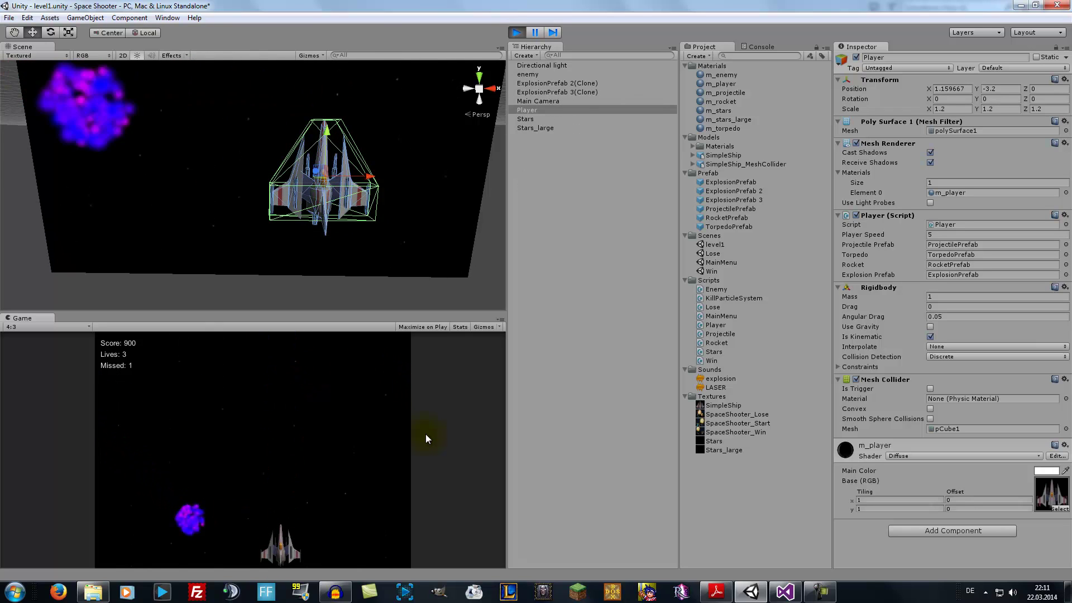
Fire a rocket and more torpedo pairs while steering back left
key(r)
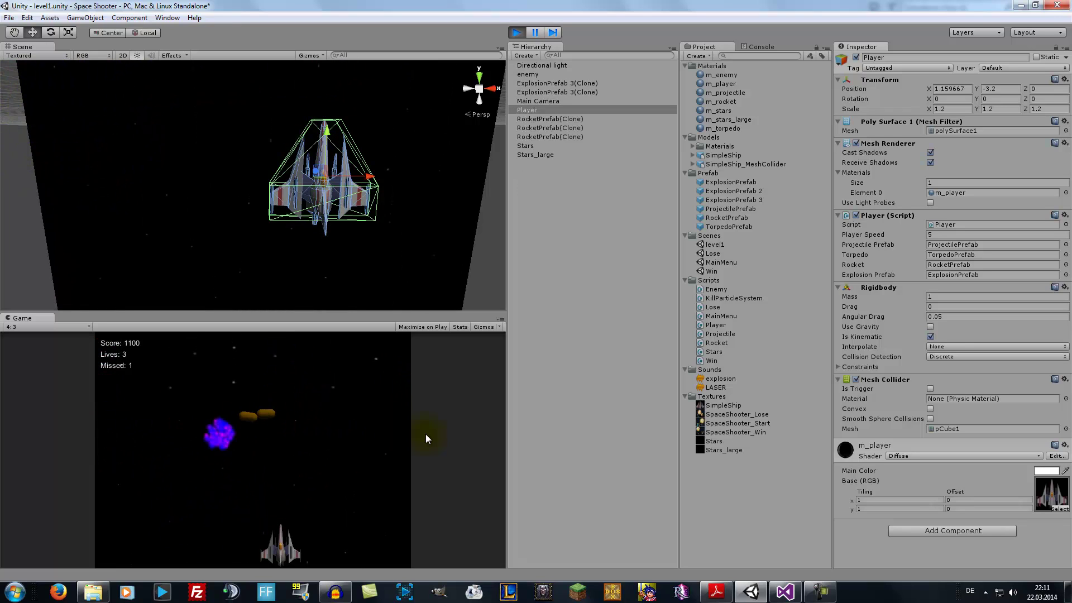
key(t)
key(t)
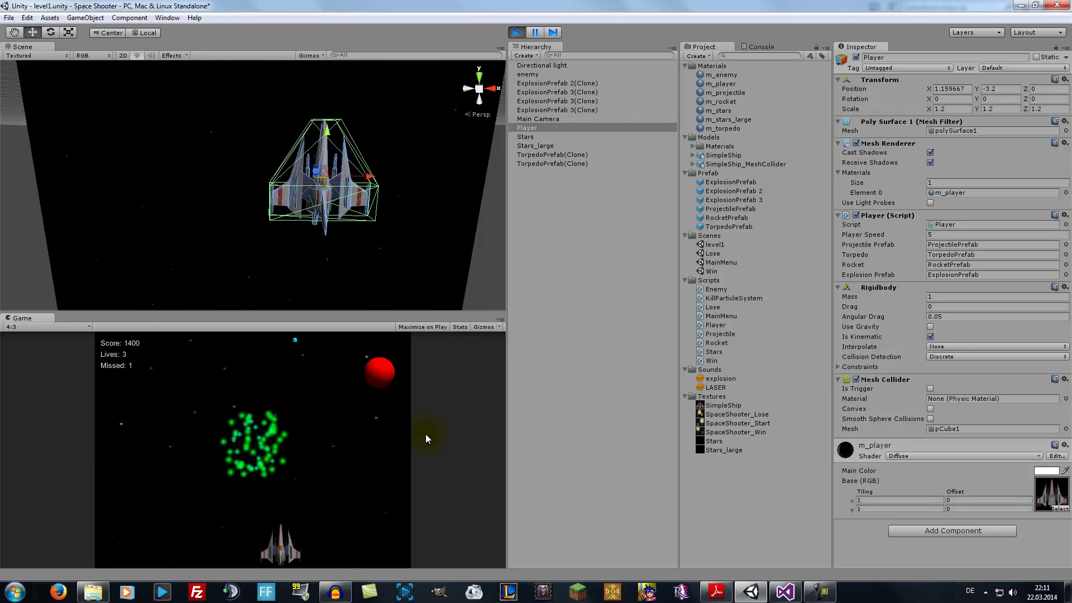
key(Left)
key(t)
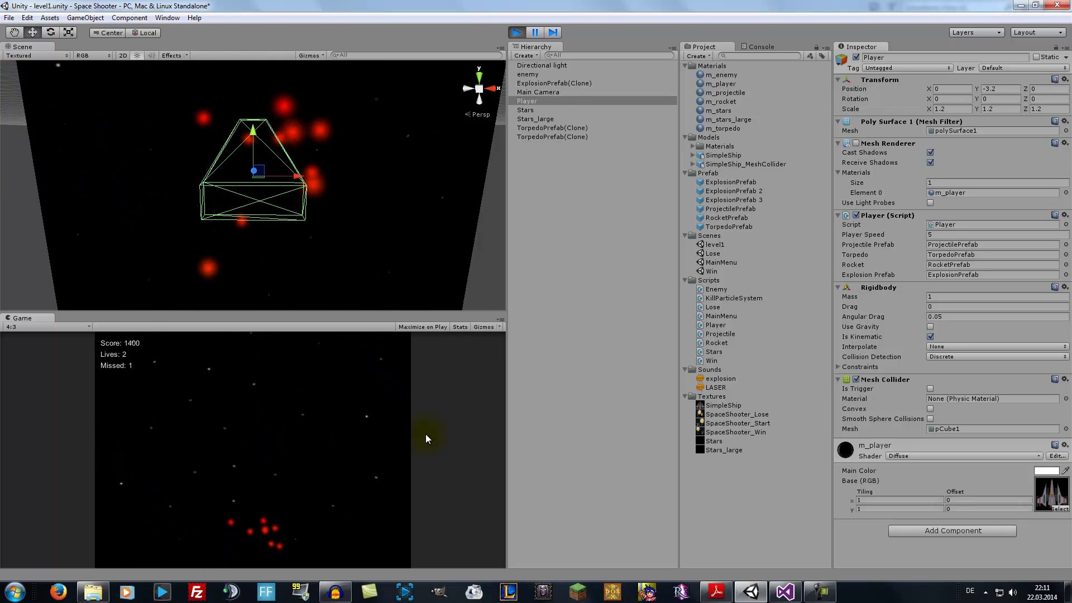
key(t)
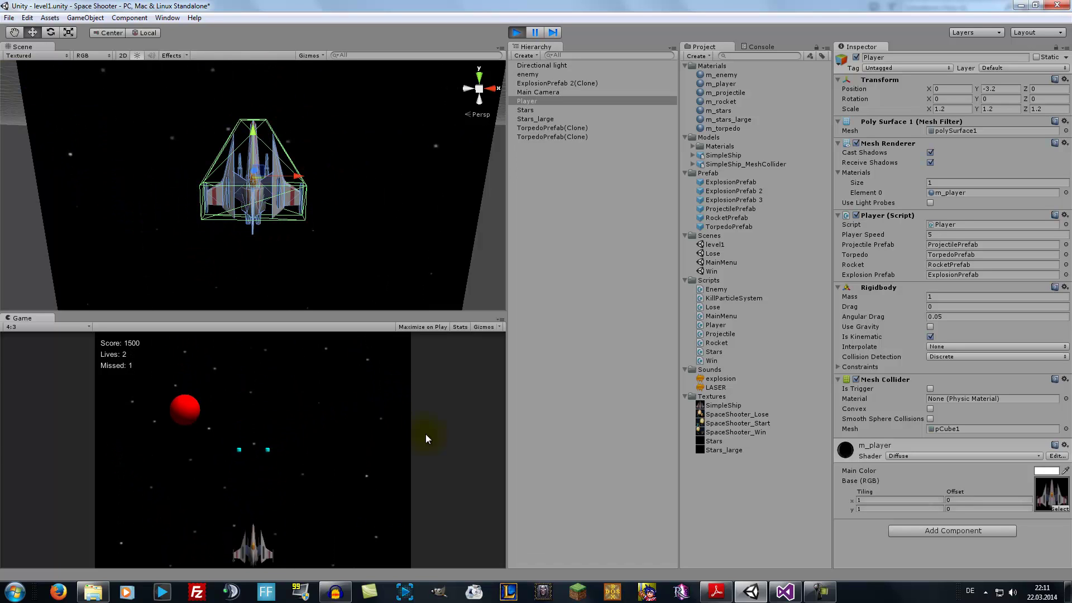
key(t)
key(t)
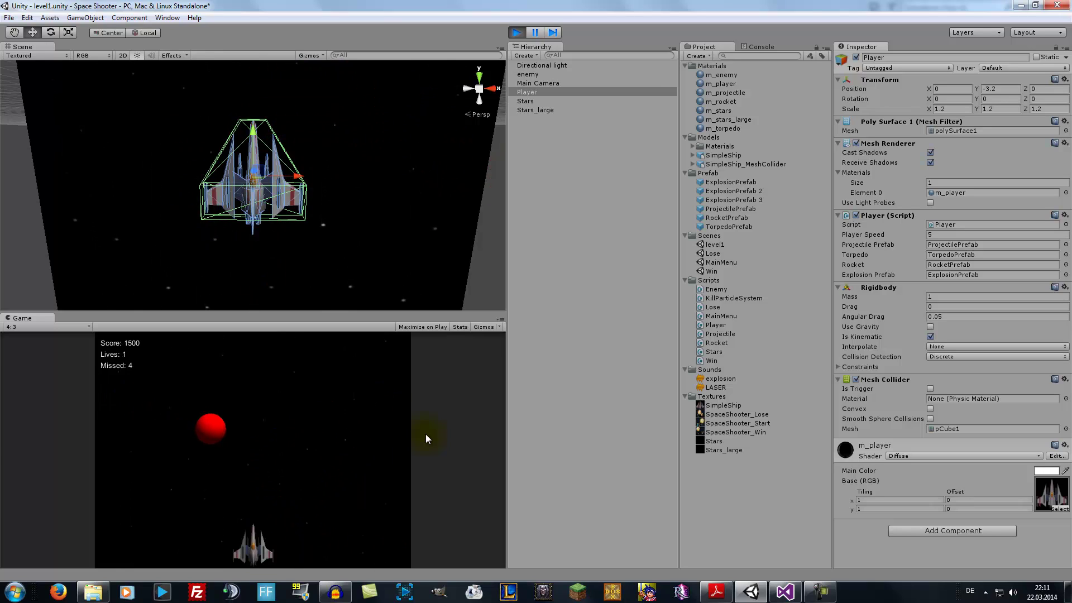
Check the steps in Tutorial 4.pdf, fire once more, then stop the game
click(718, 597)
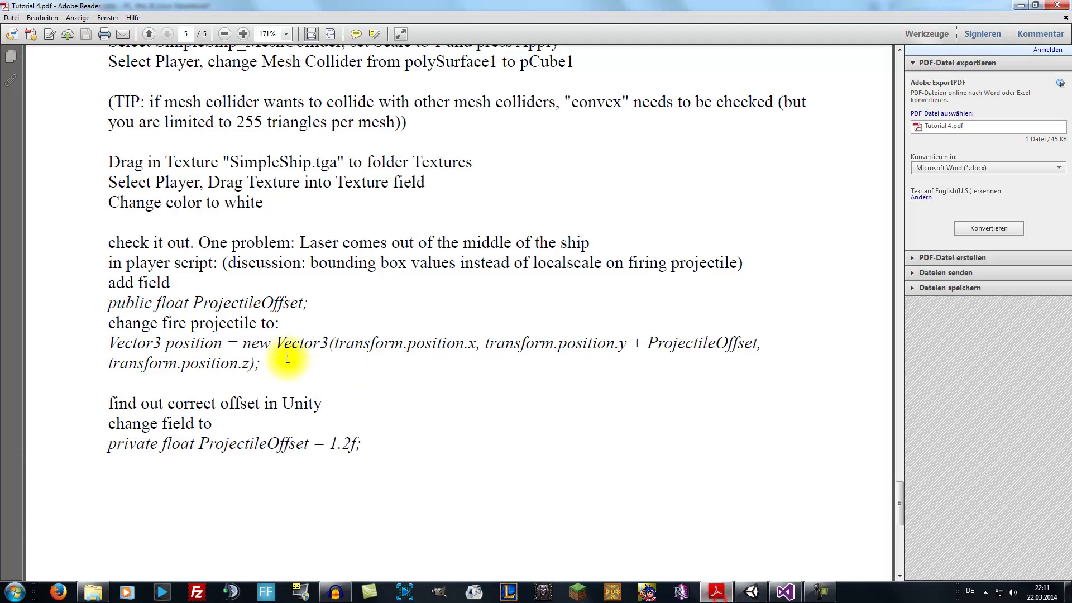
scroll(297, 387, down, 3)
scroll(297, 386, up, 4)
scroll(298, 383, up, 3)
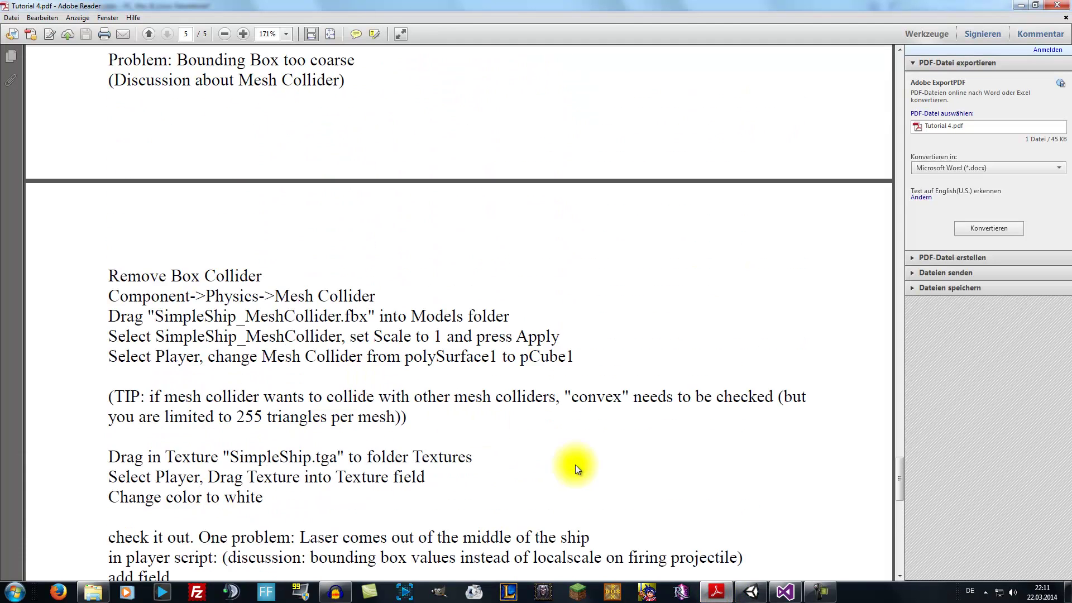
click(751, 592)
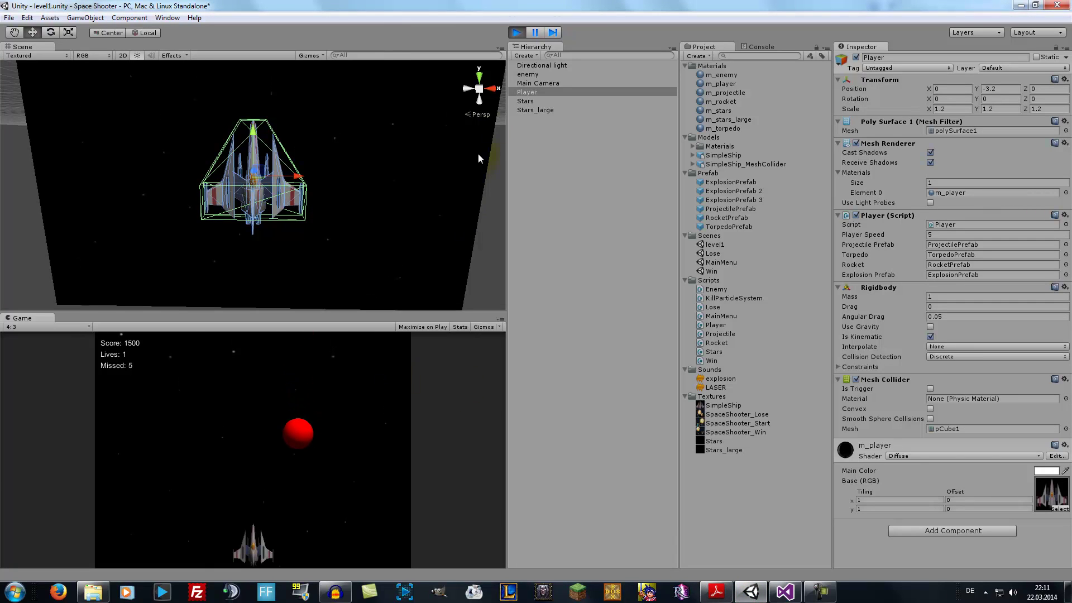
key(space)
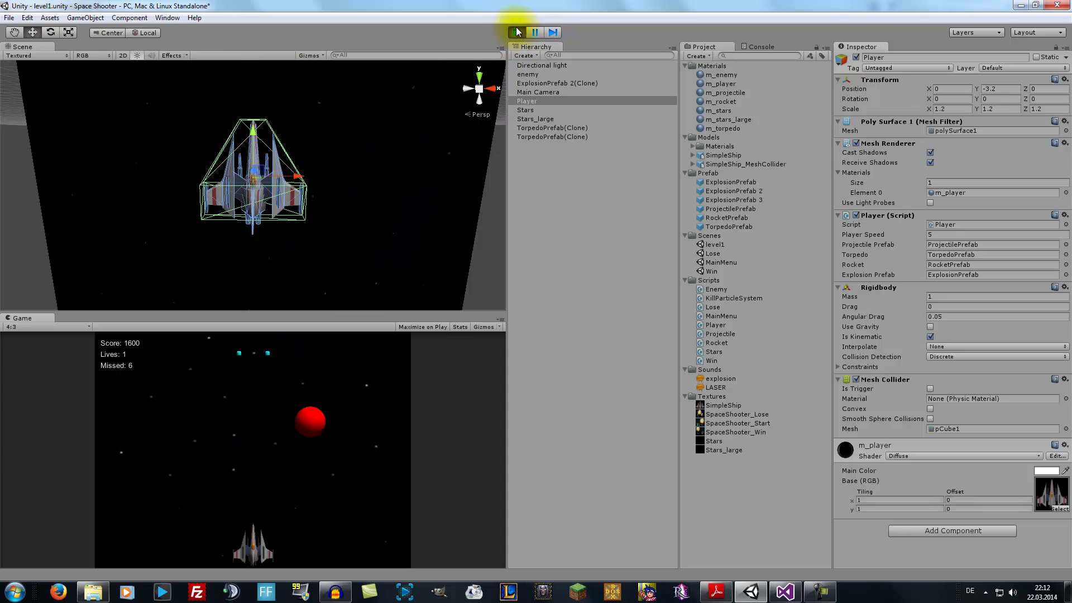
click(517, 33)
click(785, 591)
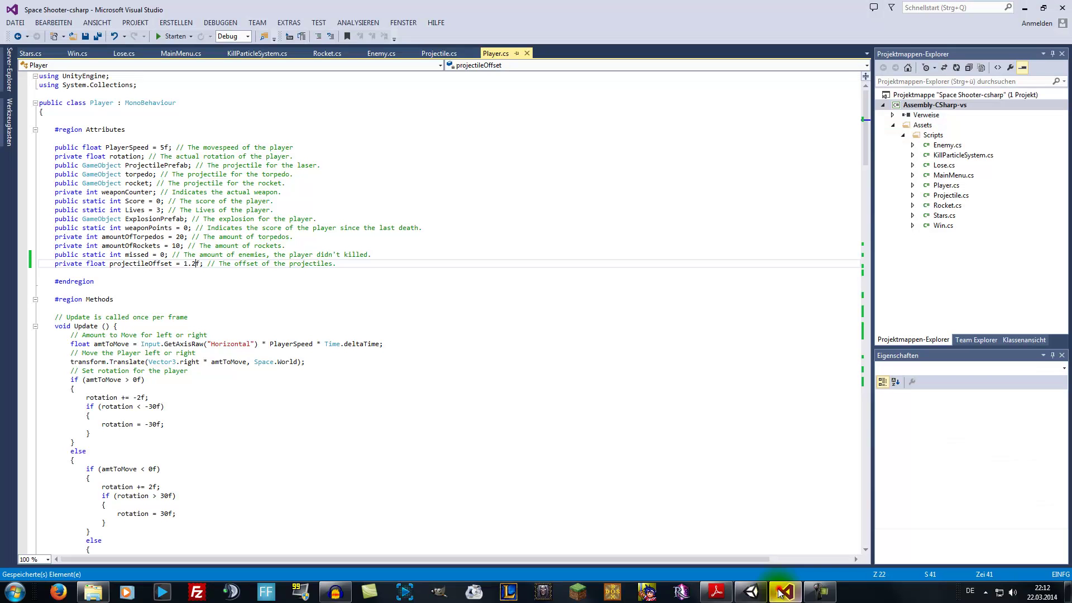
Append ' / 2' to projectileOffset on both forward torpedo lines and save Player.cs
click(339, 367)
scroll(402, 451, down, 15)
scroll(402, 451, down, 7)
scroll(403, 451, down, 9)
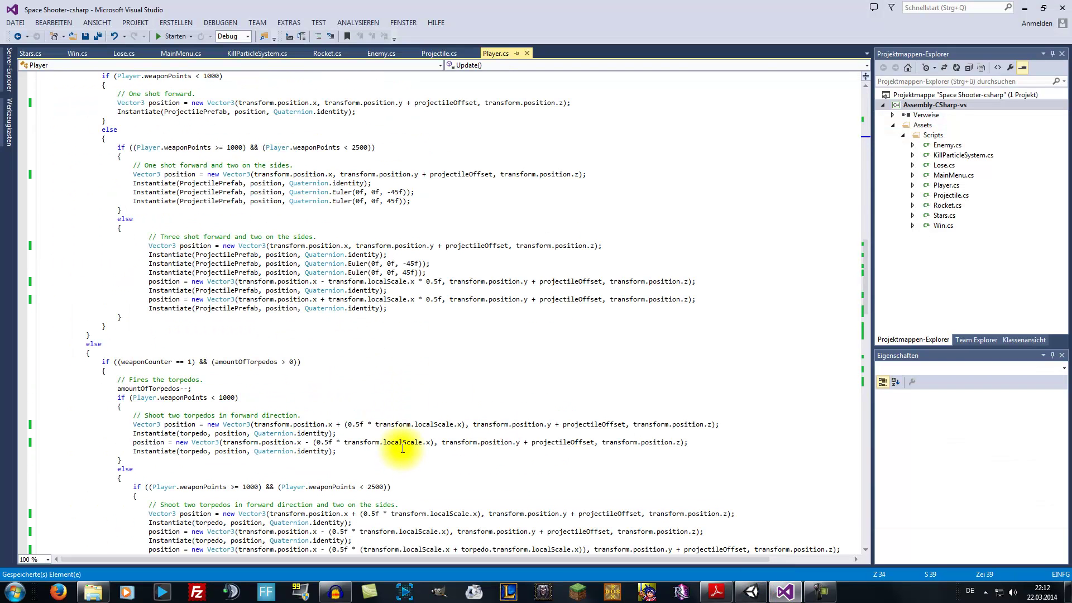
scroll(402, 451, down, 7)
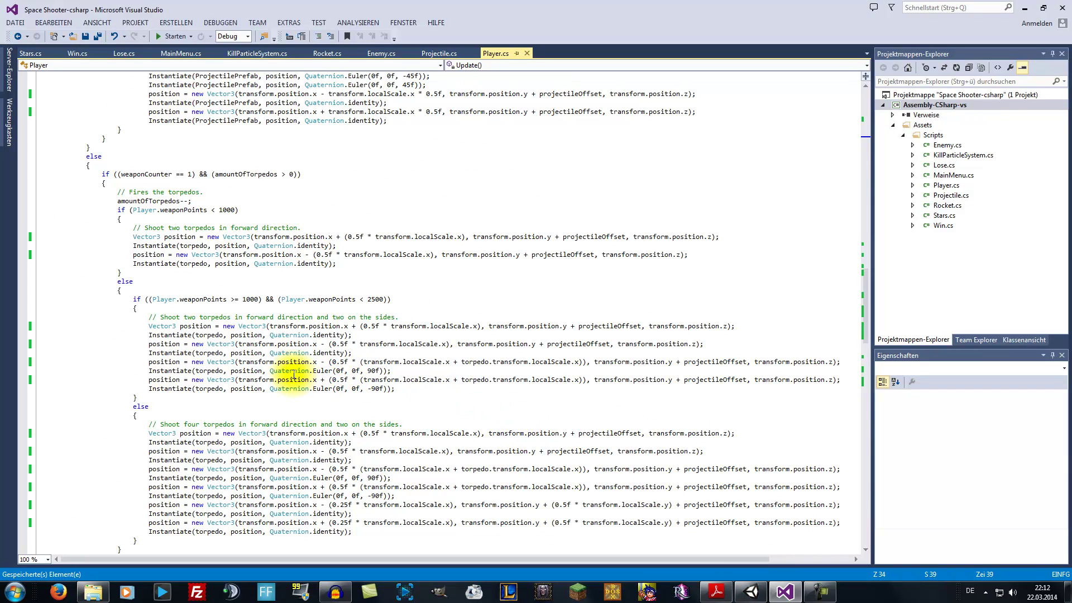
scroll(298, 374, down, 7)
scroll(298, 374, up, 6)
scroll(299, 374, up, 3)
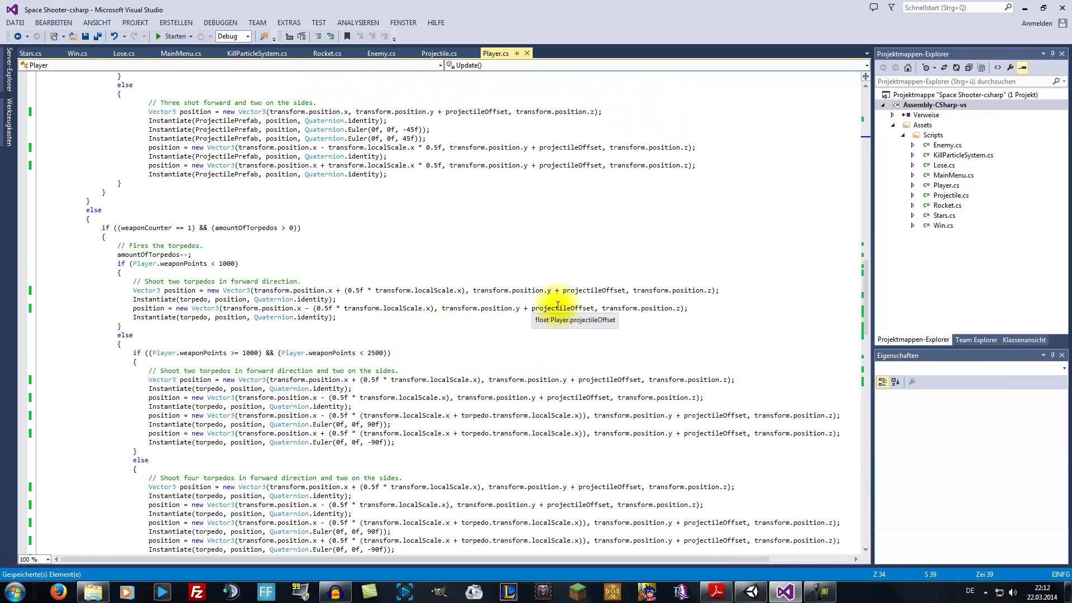
click(627, 290)
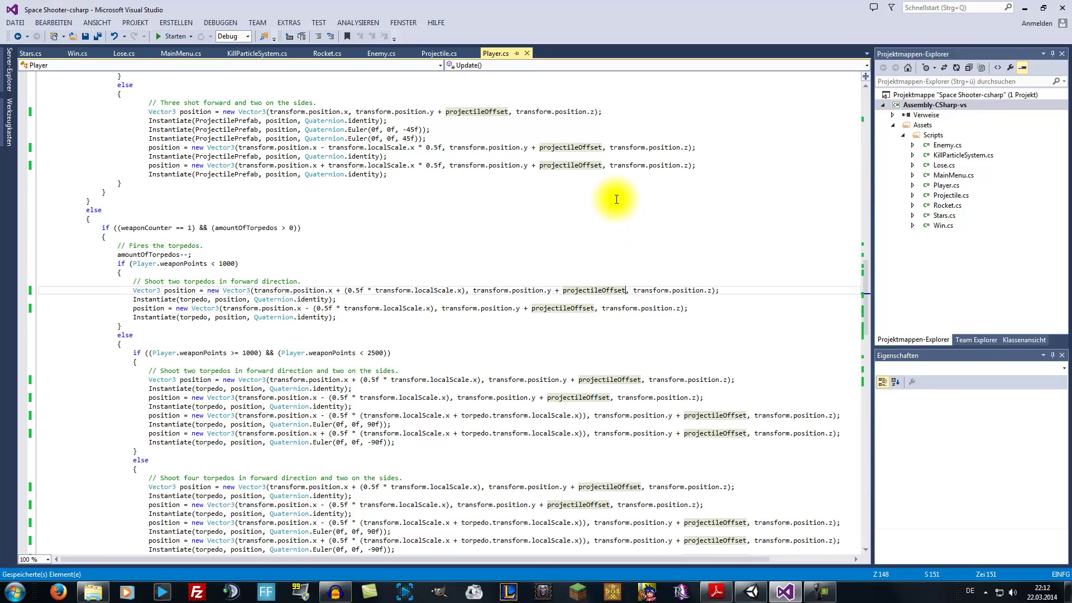
text(/ 2)
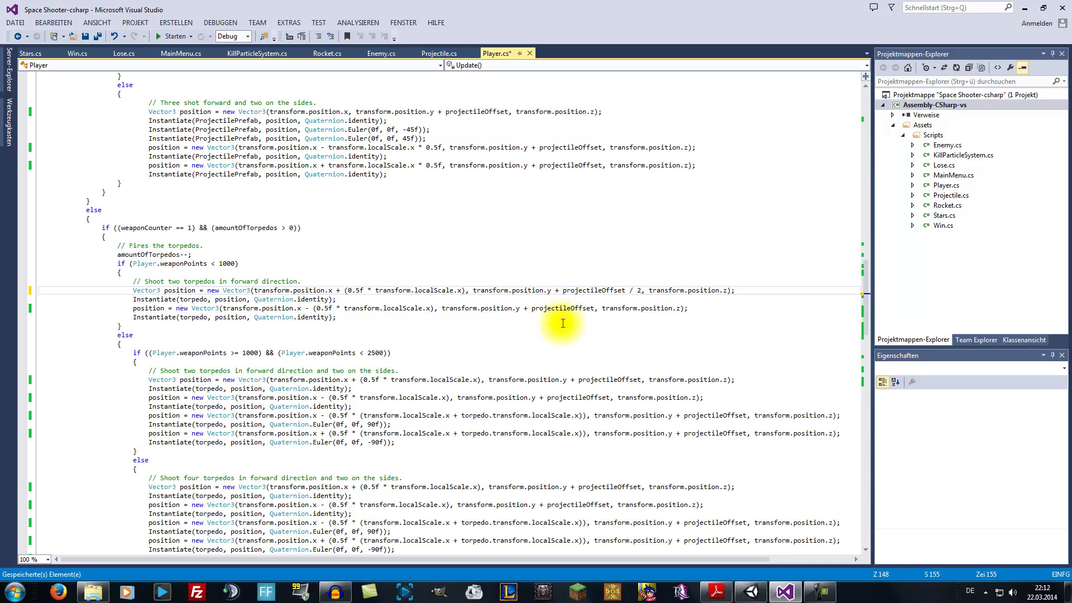
click(594, 308)
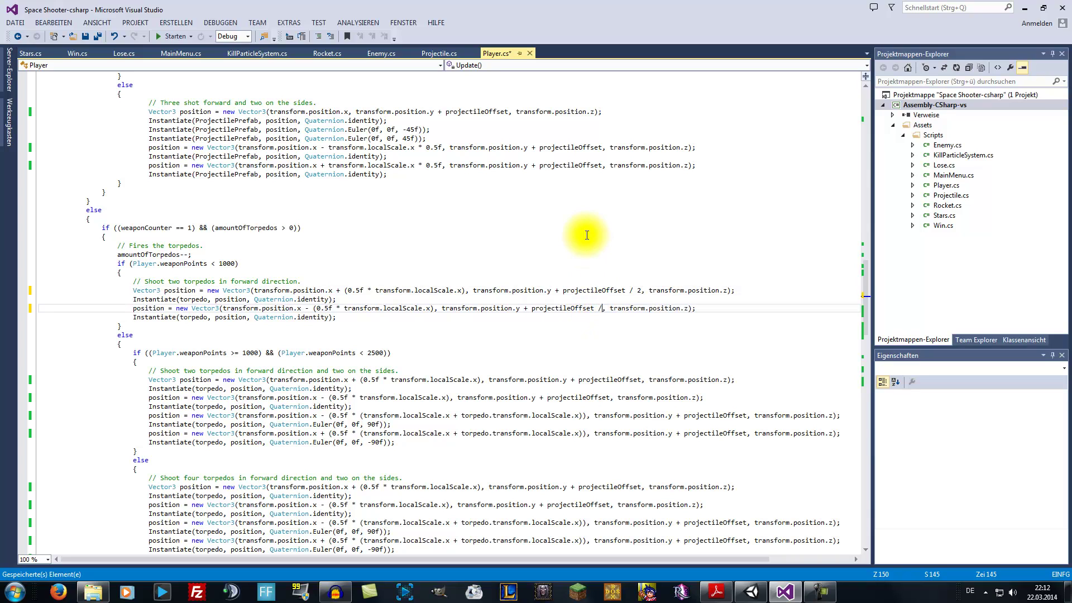
click(97, 36)
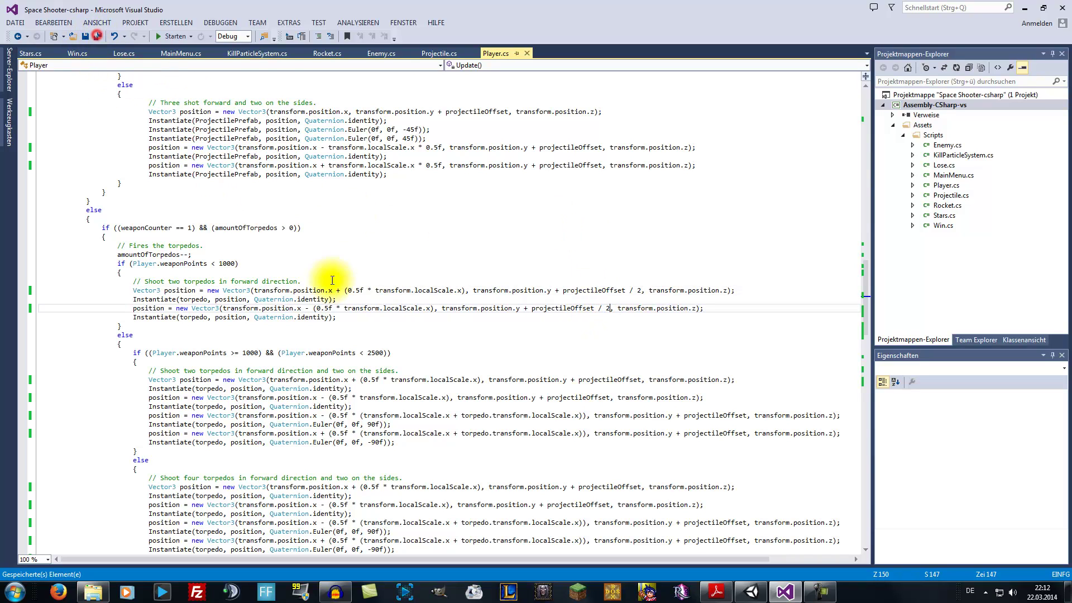
click(739, 597)
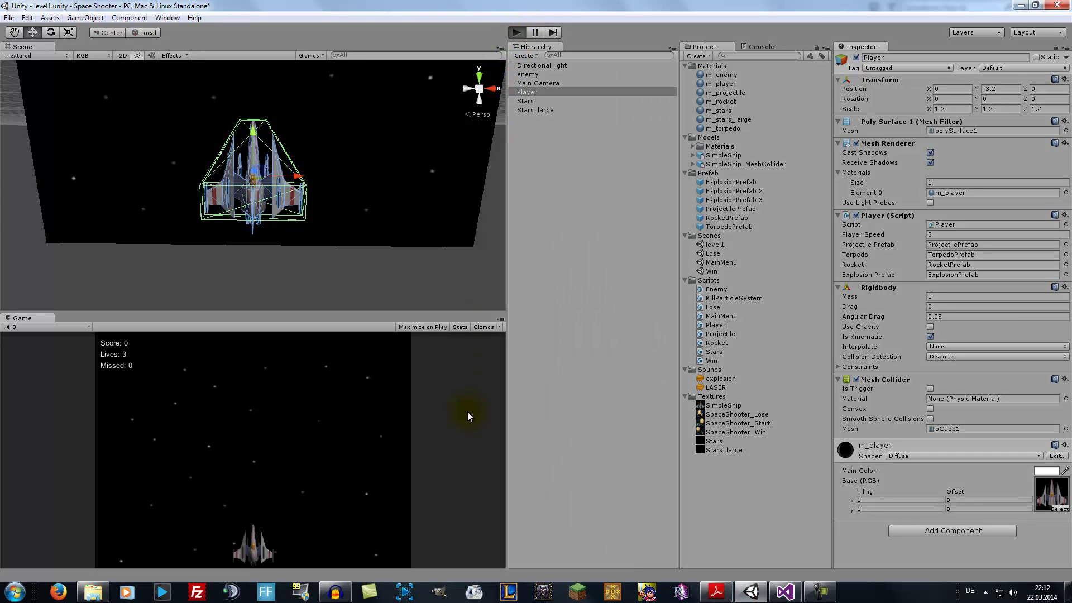
Fire torpedo pairs while steering left and right to a score of 600, then stop
key(space)
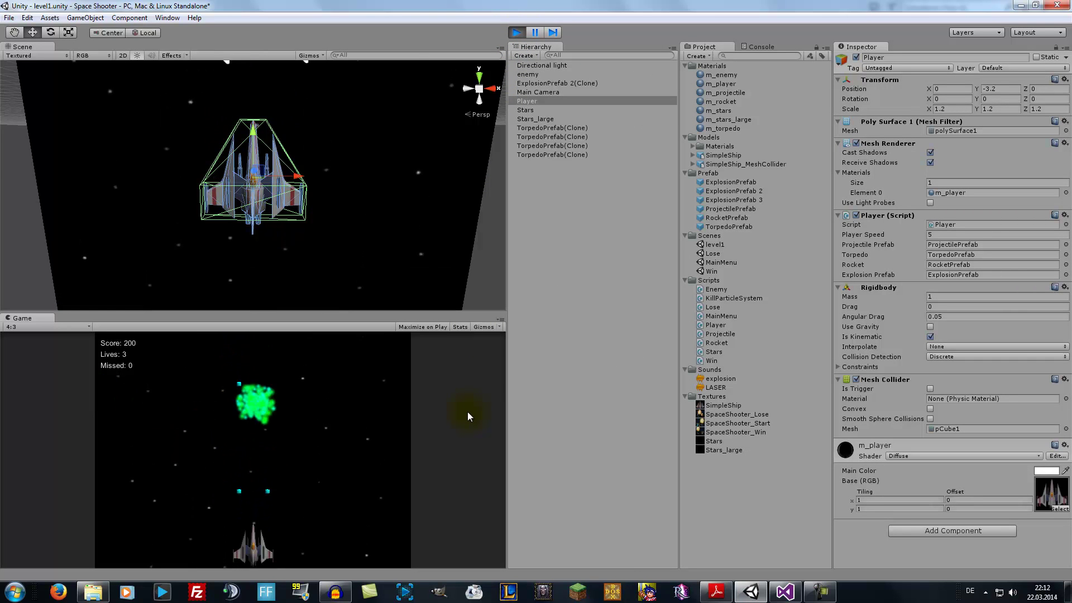
key(space)
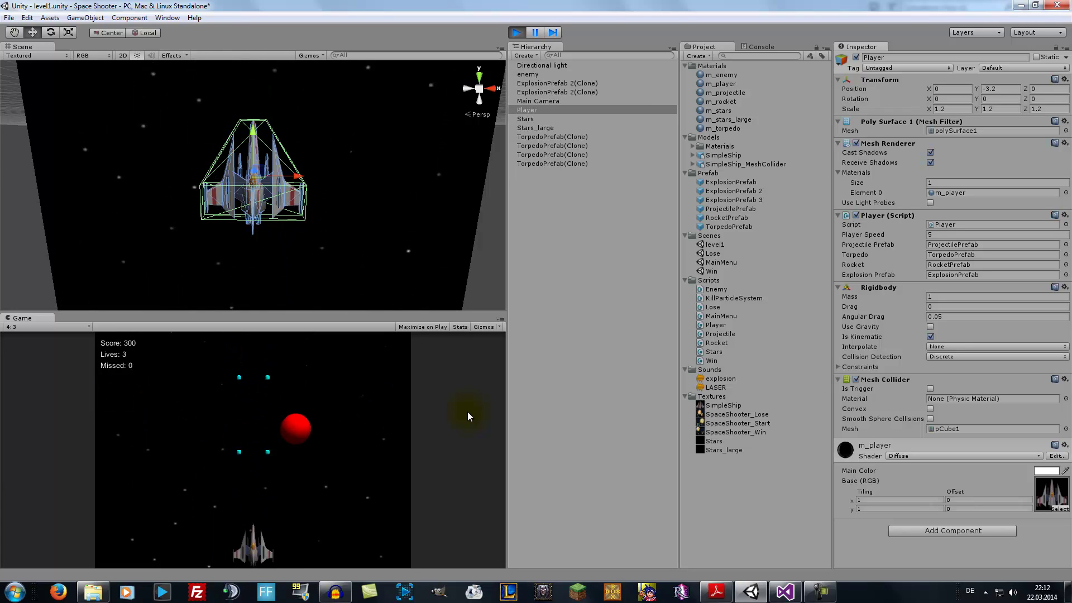
key(Right)
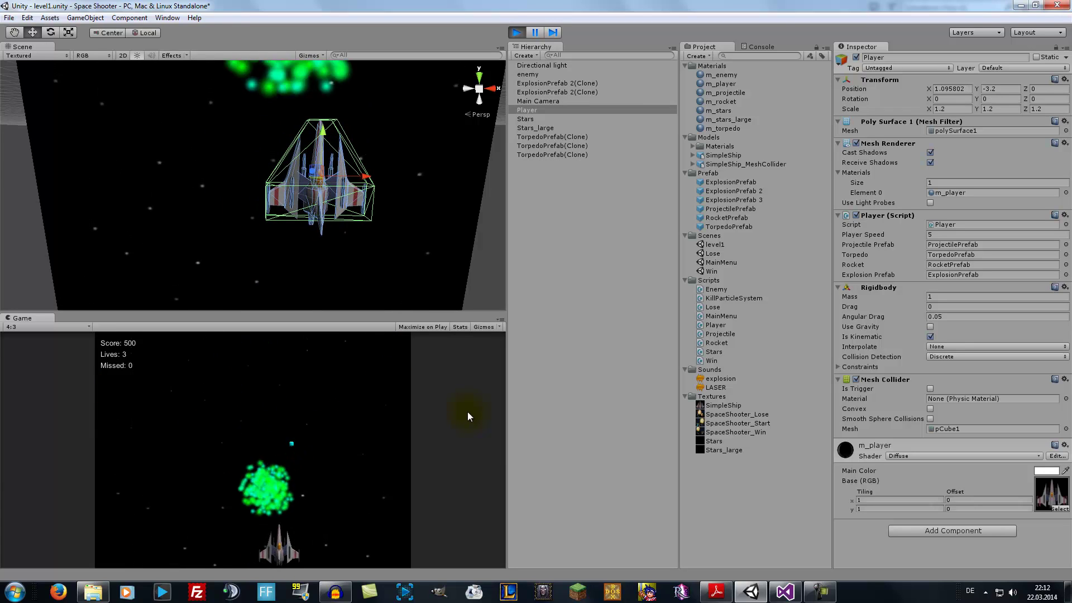
key(Left)
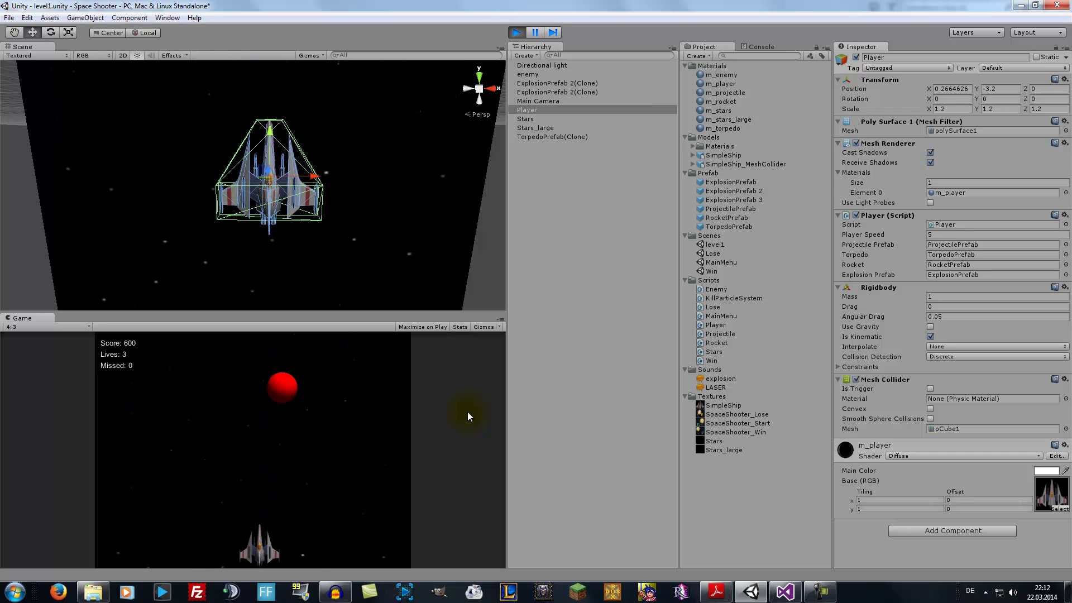
key(space)
key(space)
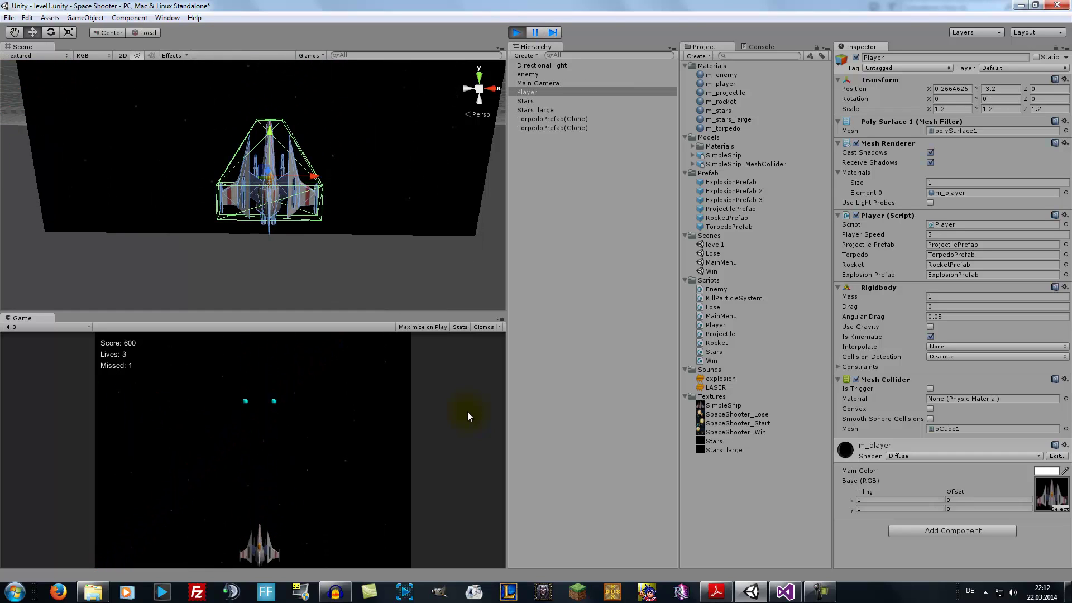
click(515, 34)
click(785, 592)
Halve projectileOffset on the four spawn lines of the two-plus-sides torpedo volley
scroll(506, 362, down, 1)
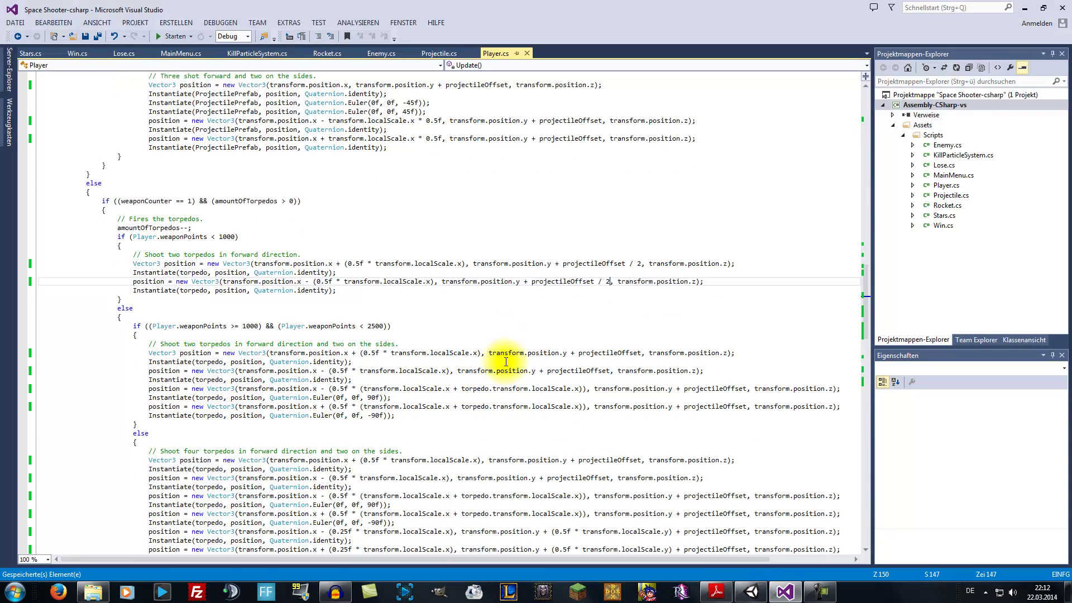
scroll(506, 362, down, 5)
click(642, 219)
text(/ 2)
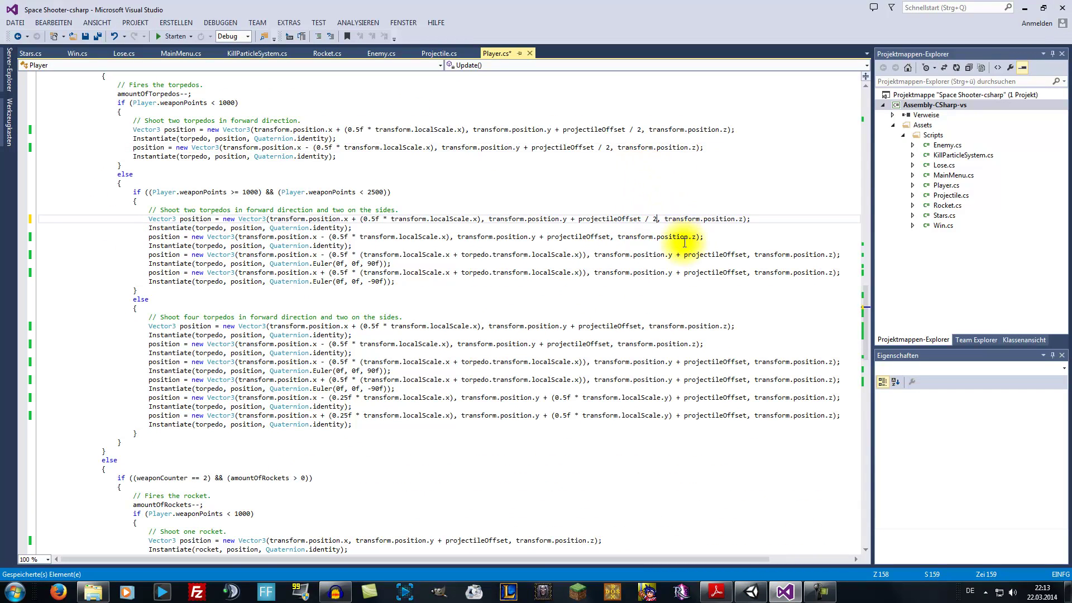
click(609, 237)
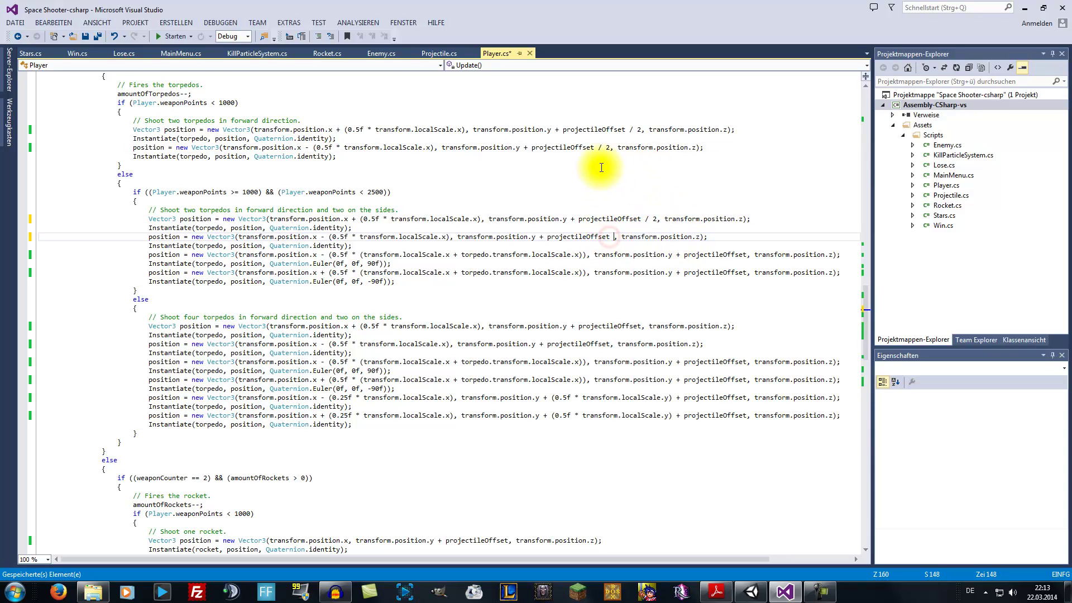
text(/ 2)
click(749, 254)
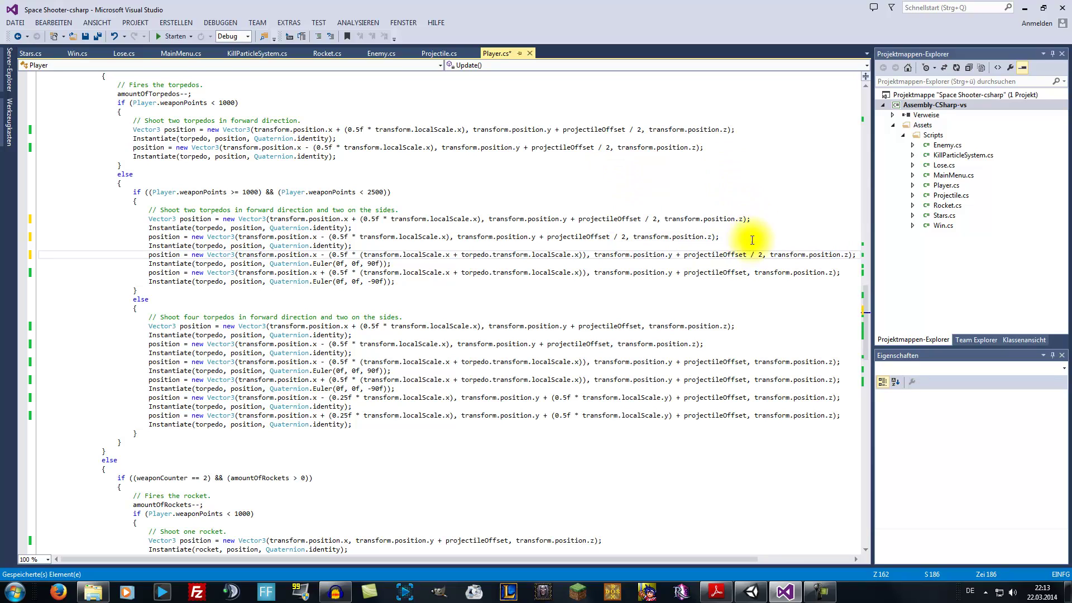
click(747, 272)
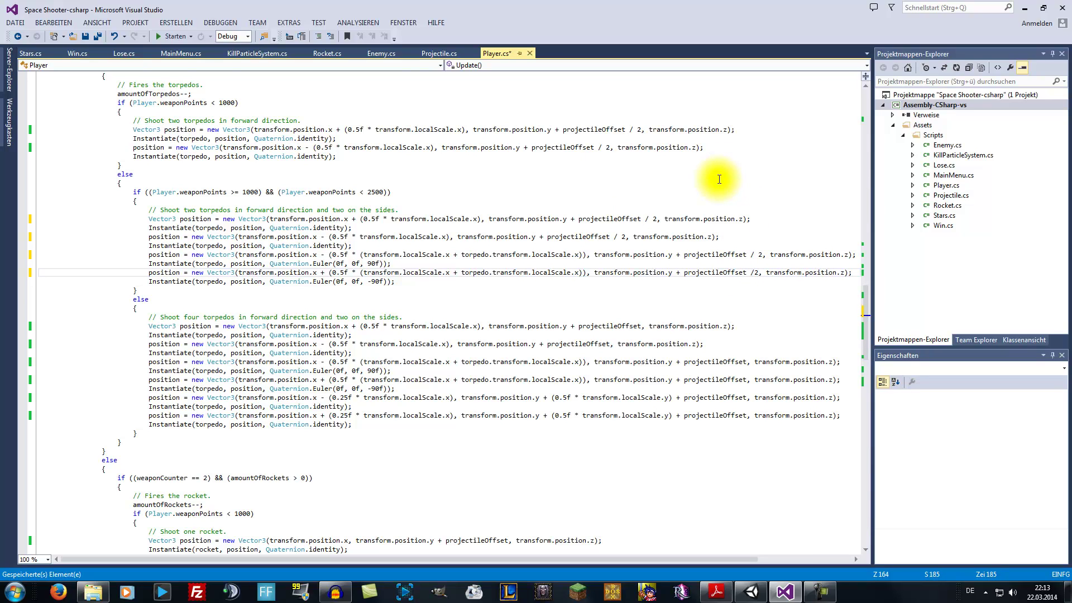
Halve projectileOffset on the six spawn lines of the four-plus-sides torpedo volley
click(642, 327)
text(/ 2)
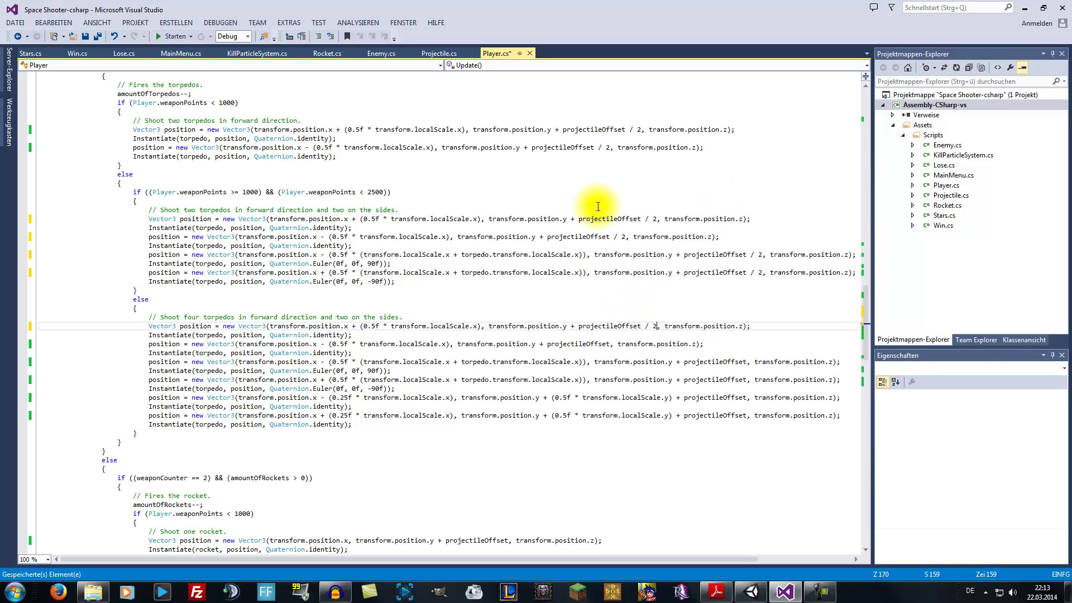
click(611, 345)
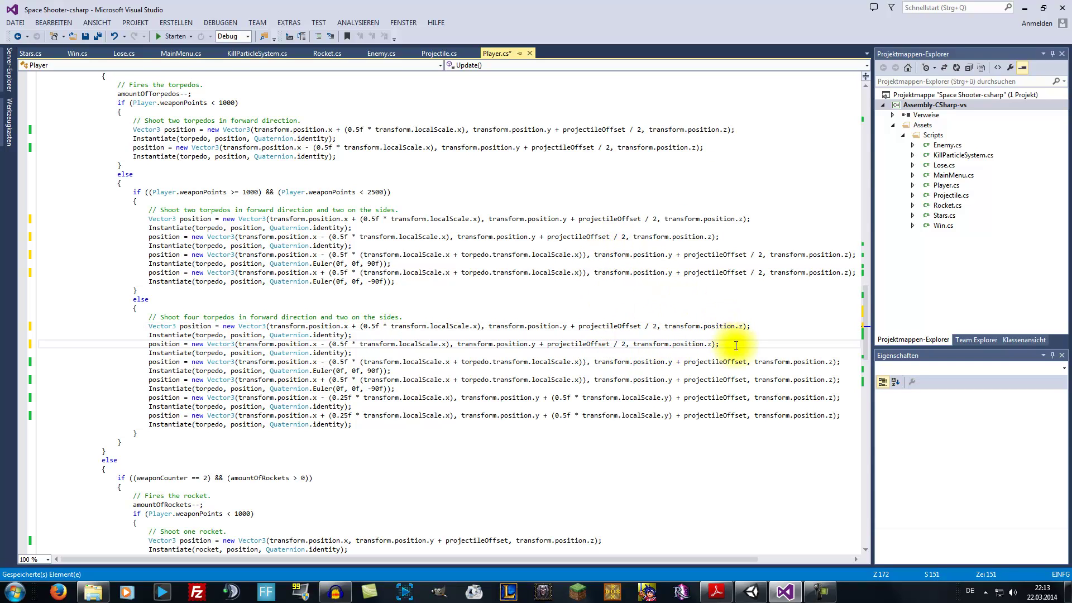
click(747, 362)
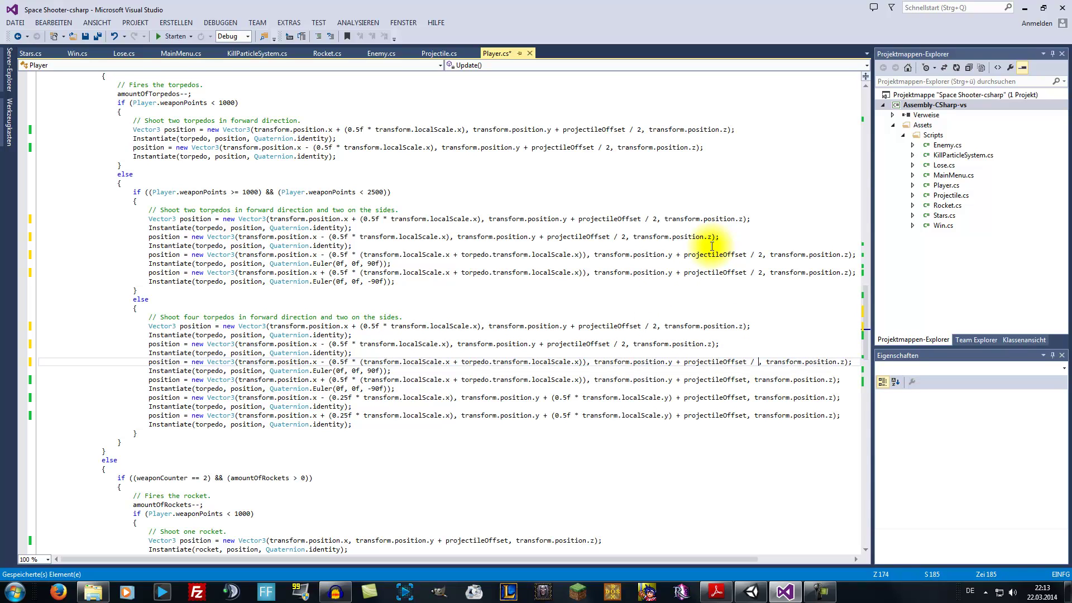
click(747, 380)
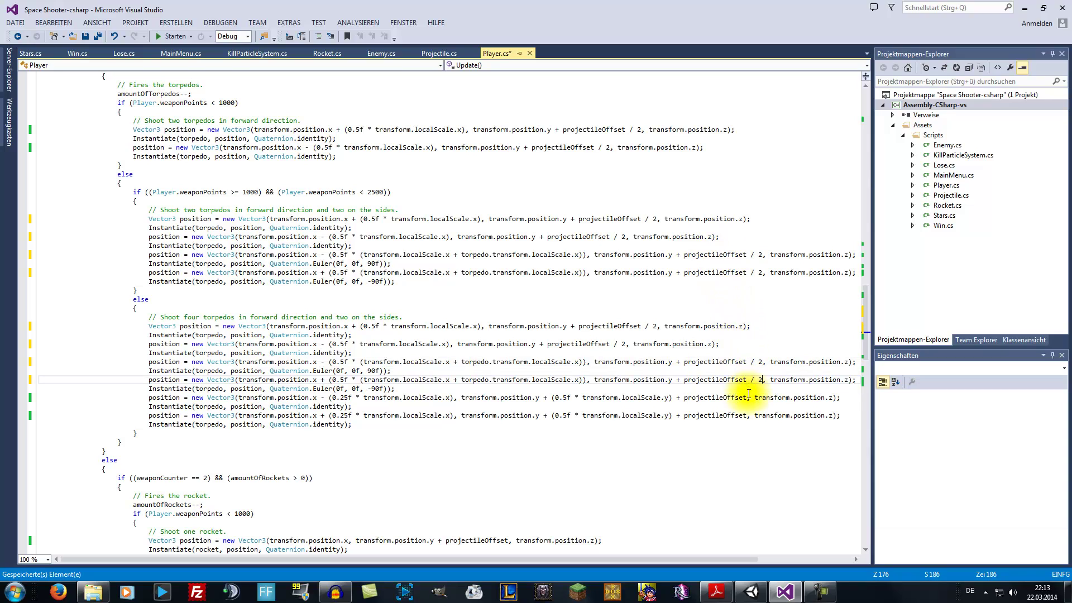
click(746, 397)
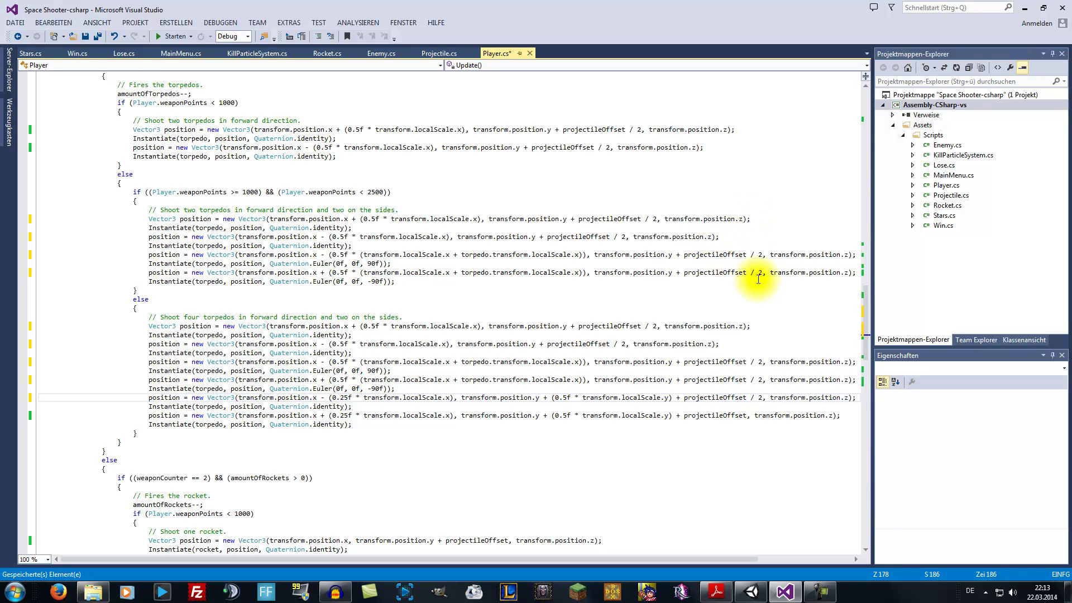
click(746, 416)
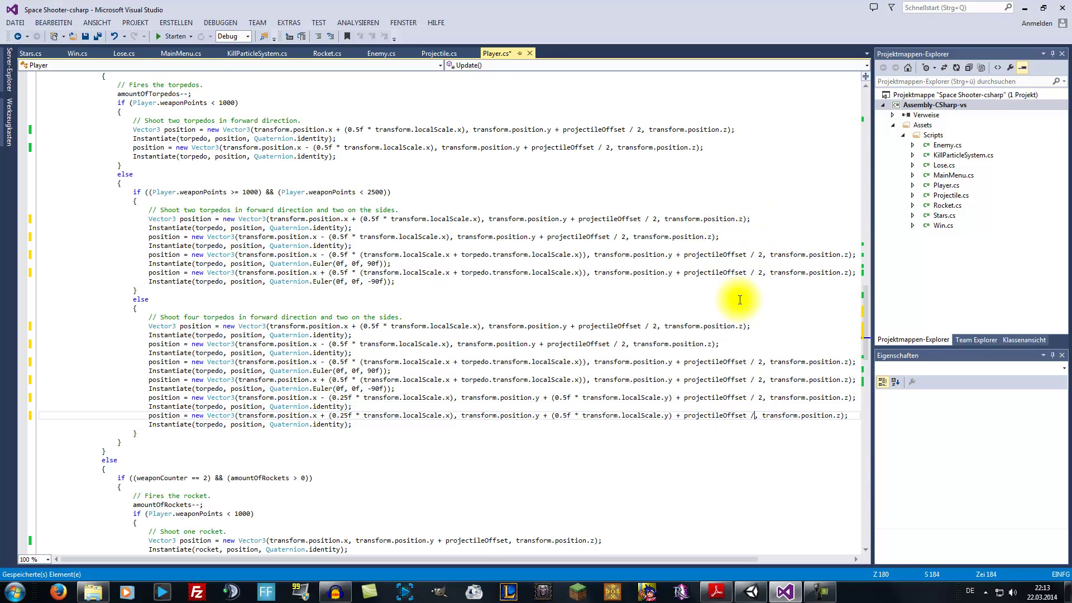
scroll(692, 190, down, 7)
scroll(647, 206, down, 6)
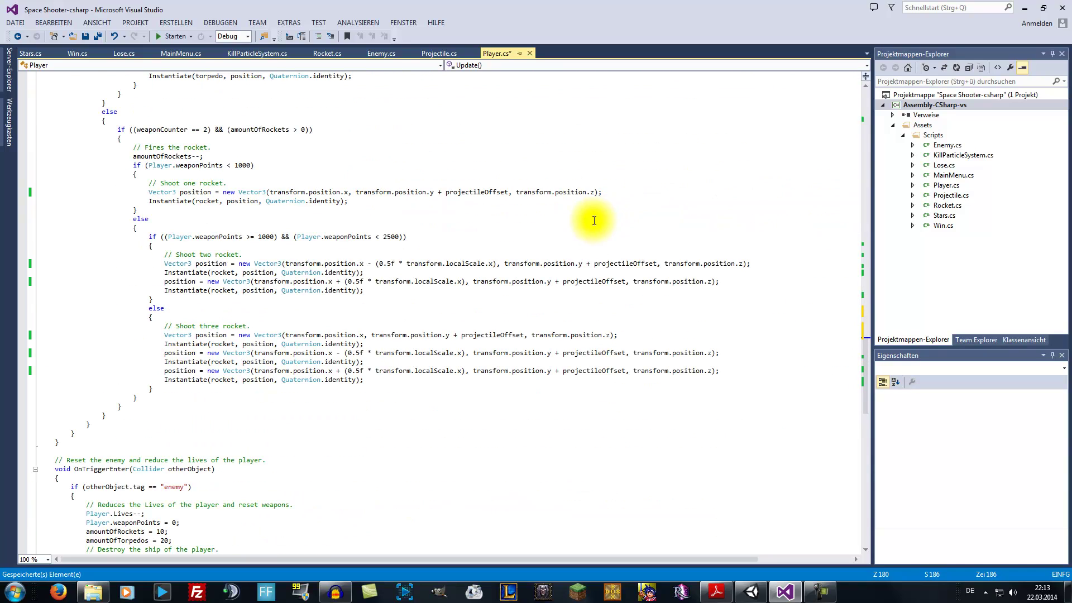
Add ' / 2' to projectileOffset on the four rocket volley spawn lines
click(659, 263)
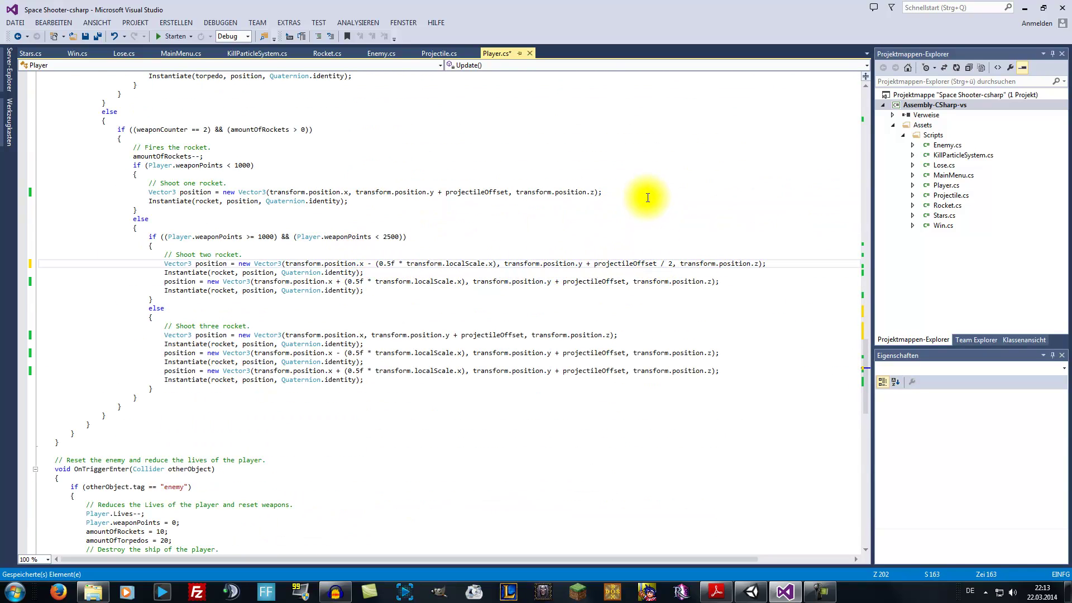
click(626, 281)
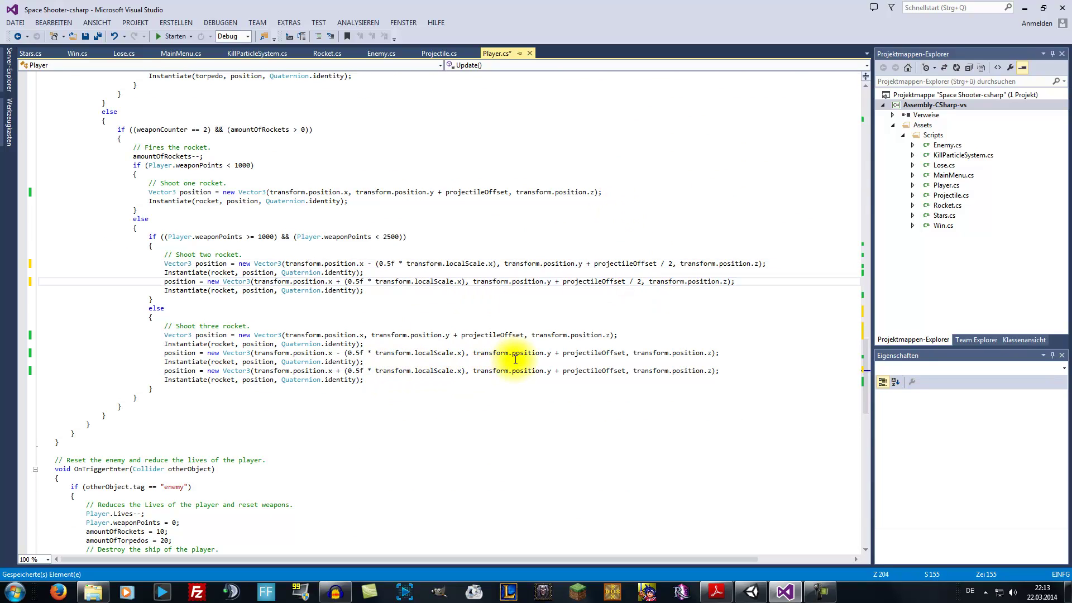
click(626, 353)
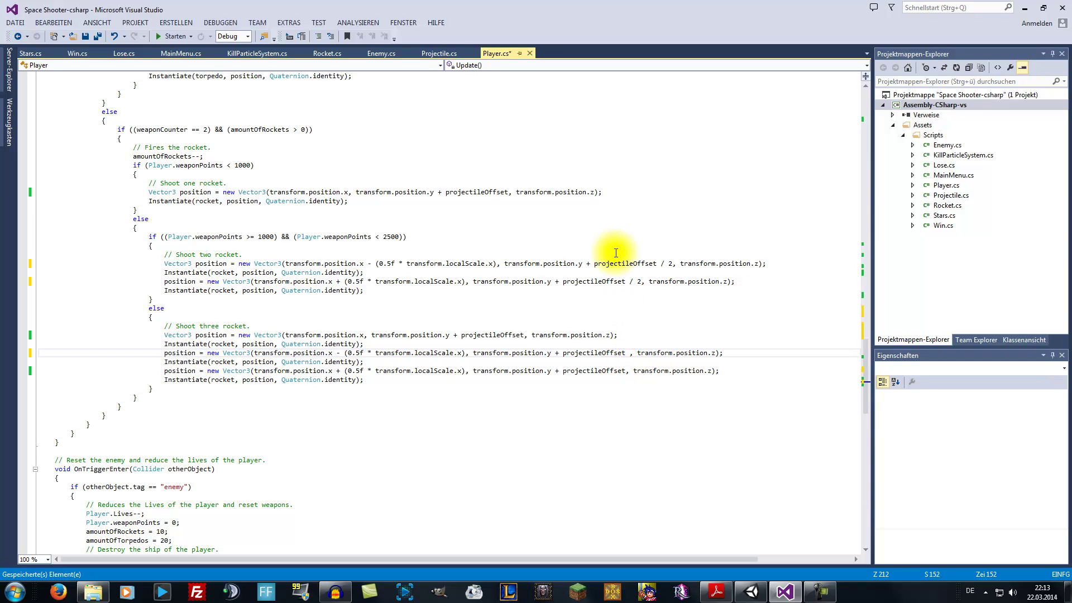
click(626, 370)
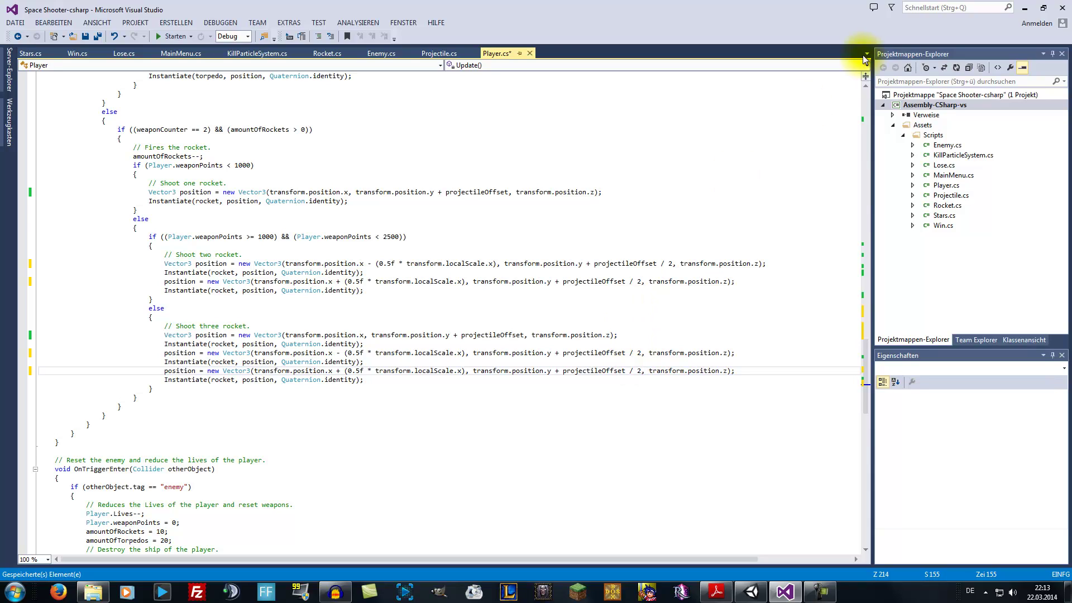
Halve projectileOffset on the two side laser shots and save Player.cs
scroll(508, 305, up, 10)
scroll(503, 305, up, 6)
scroll(503, 305, up, 3)
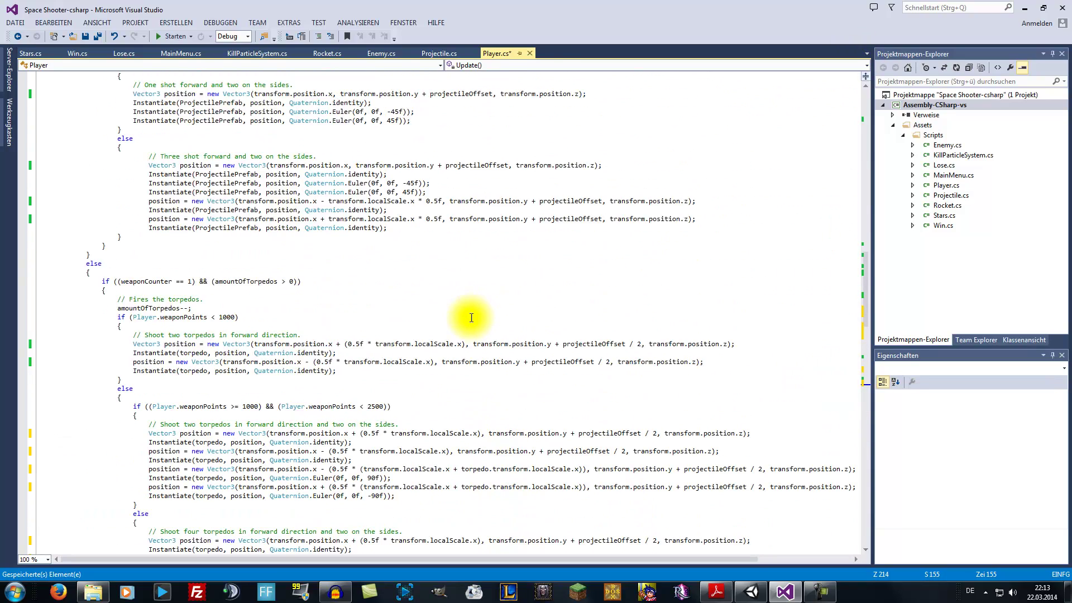
scroll(472, 314, up, 9)
scroll(443, 318, up, 1)
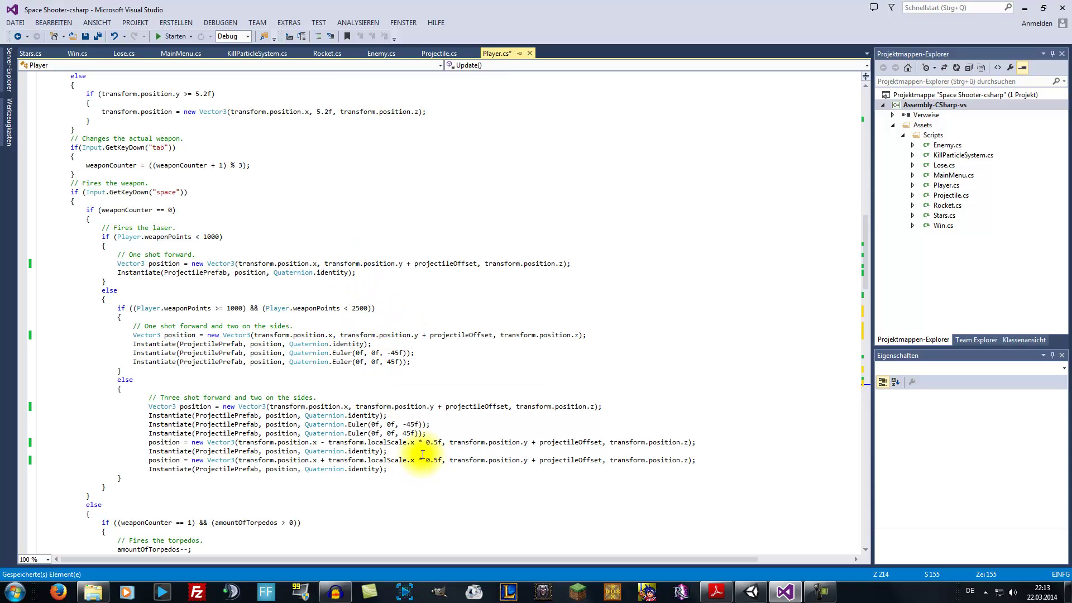
click(602, 443)
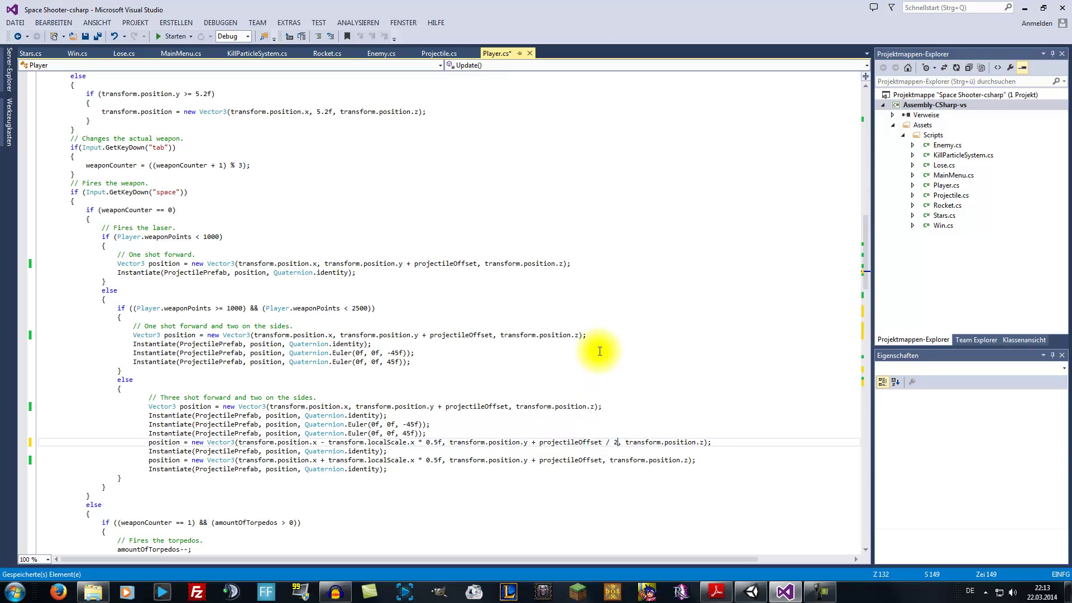
click(602, 461)
text(/ 2)
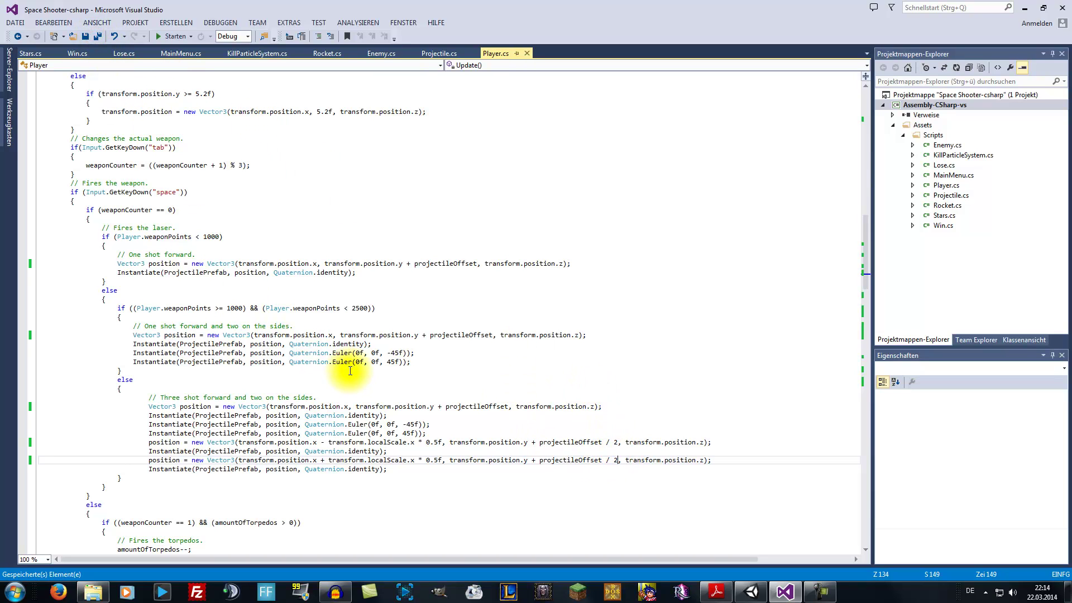
click(742, 588)
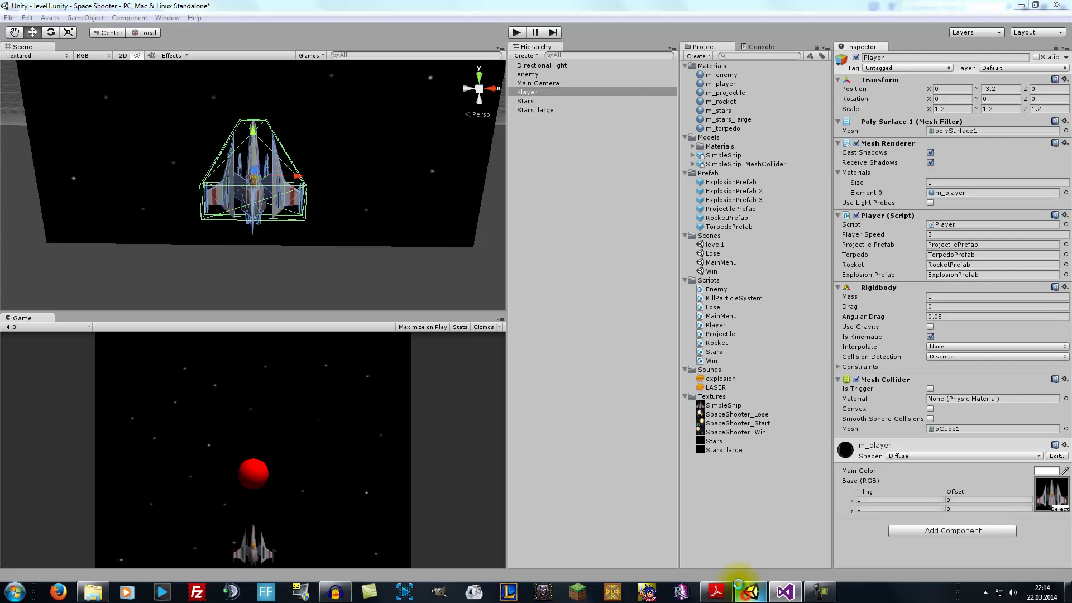
Start the play-test, firing lasers and a rocket while steering left and right
click(517, 34)
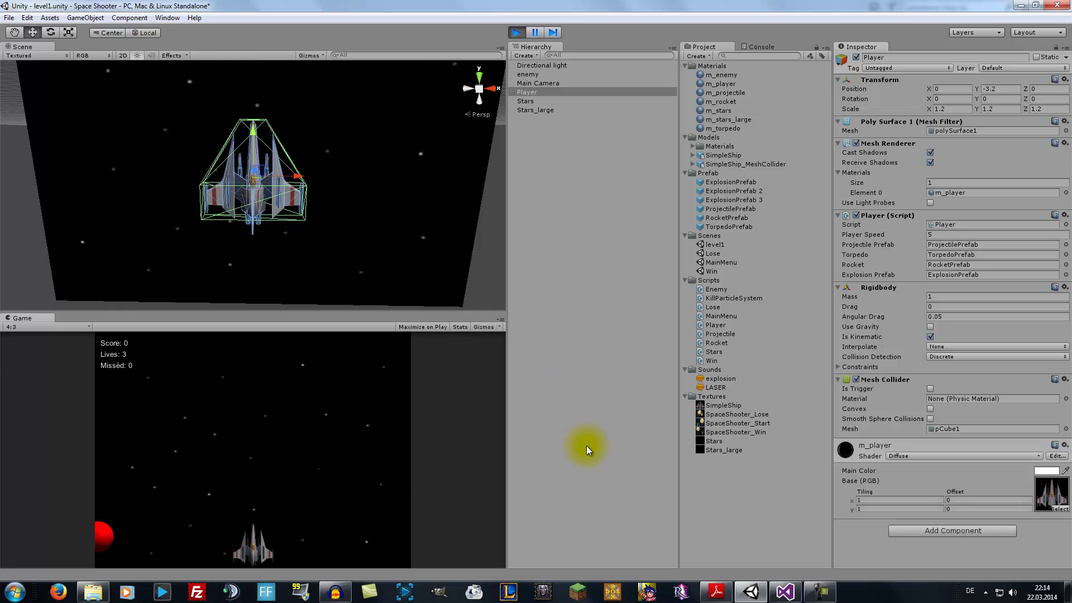
key(Right)
key(space)
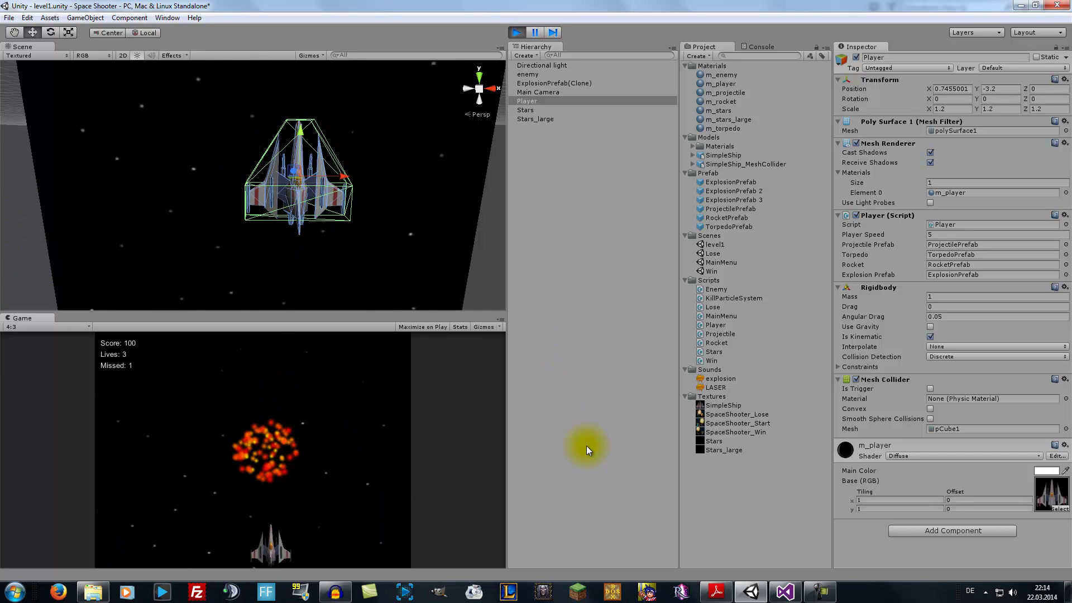
key(r)
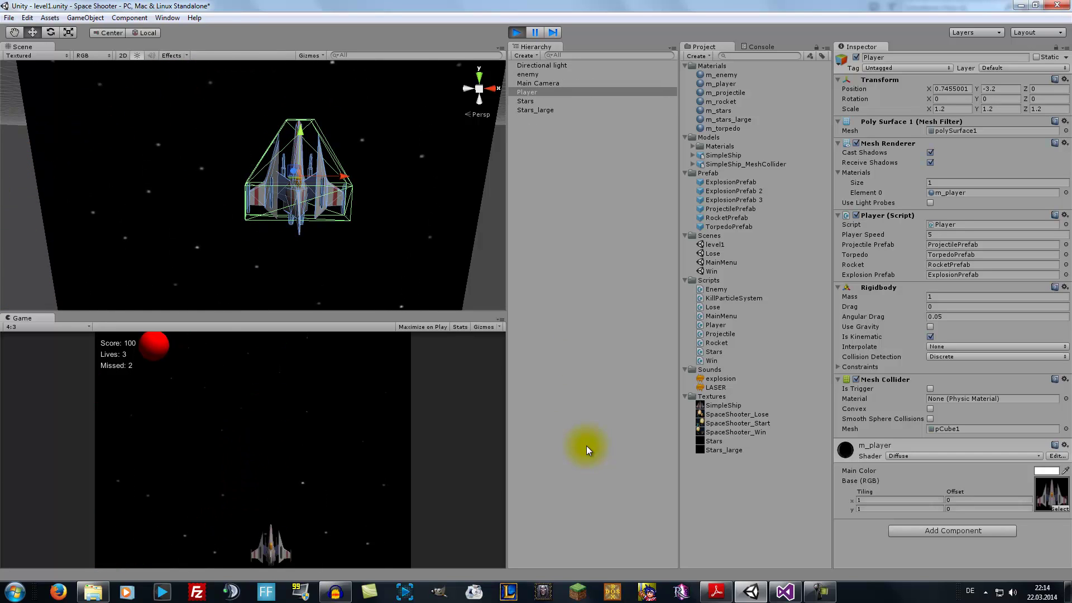
key(Left)
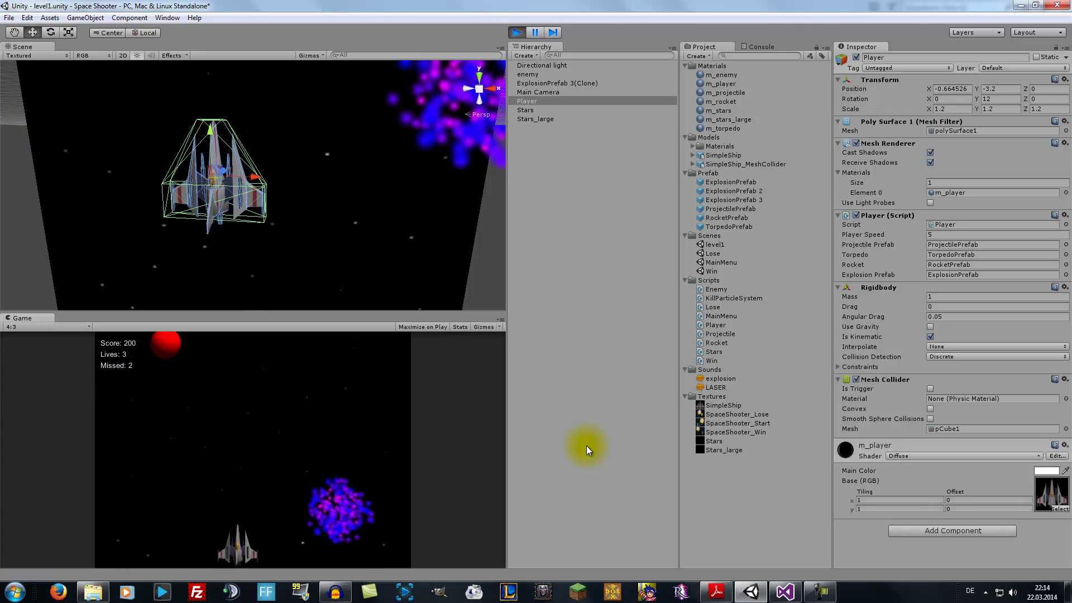
key(space)
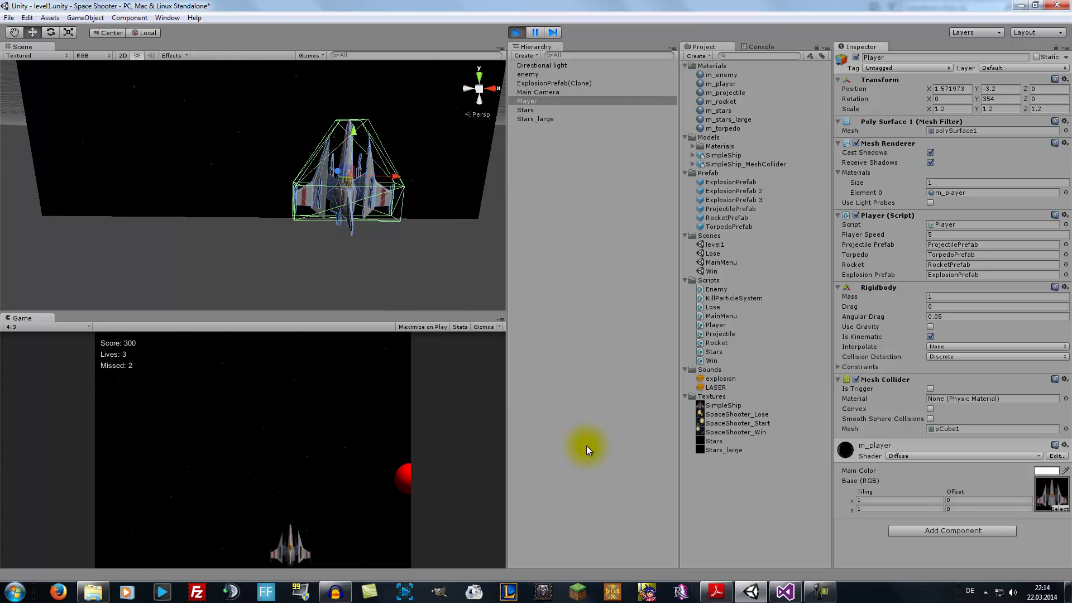
key(space)
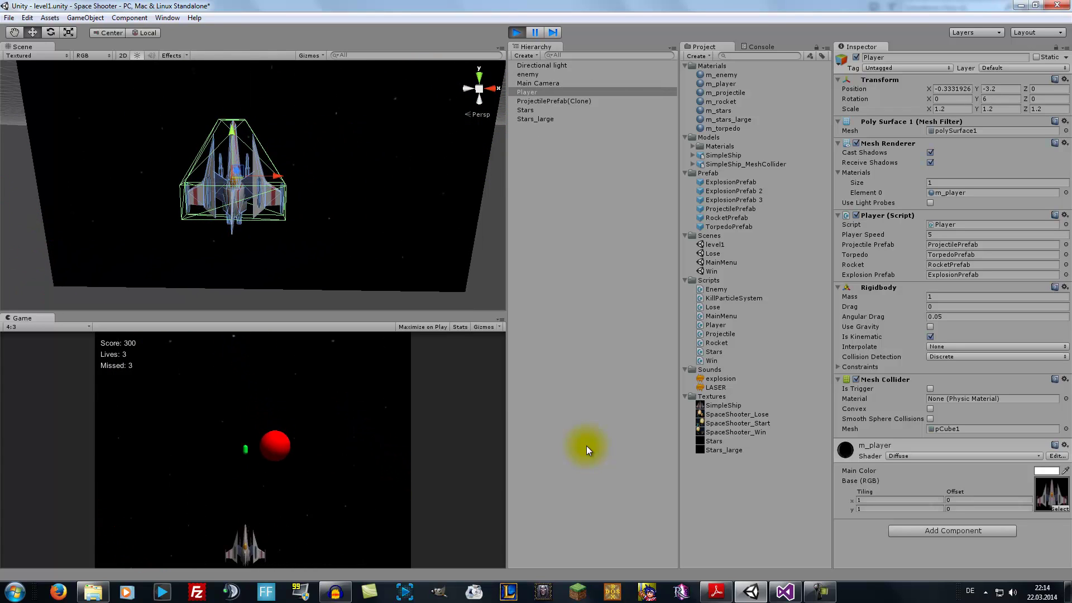
key(space)
Weave under the red enemy and keep firing until it is destroyed
key(Right)
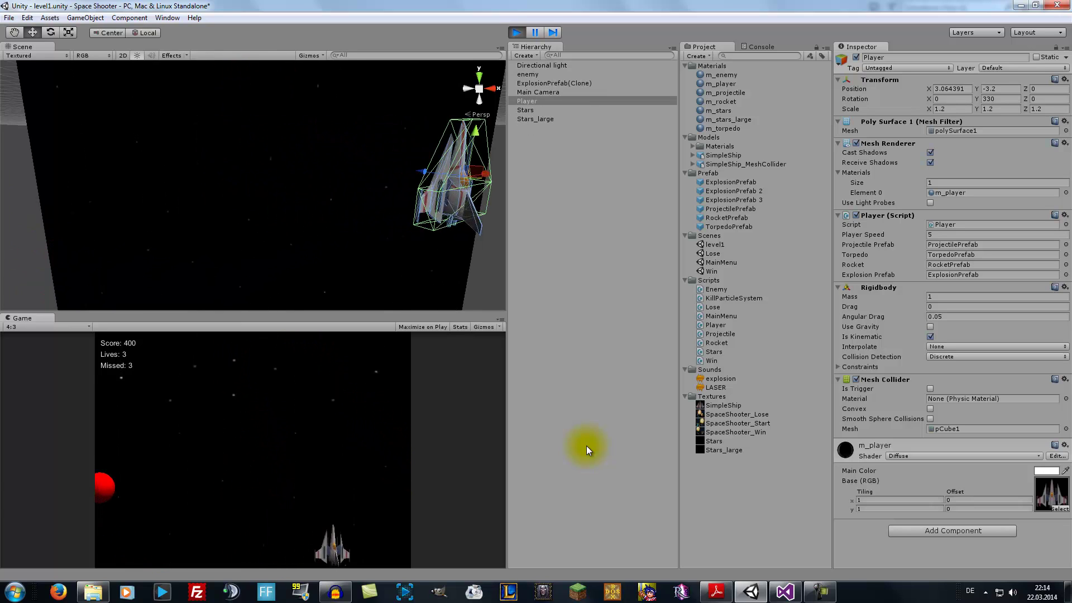
key(Left)
key(Right)
key(space)
key(Left)
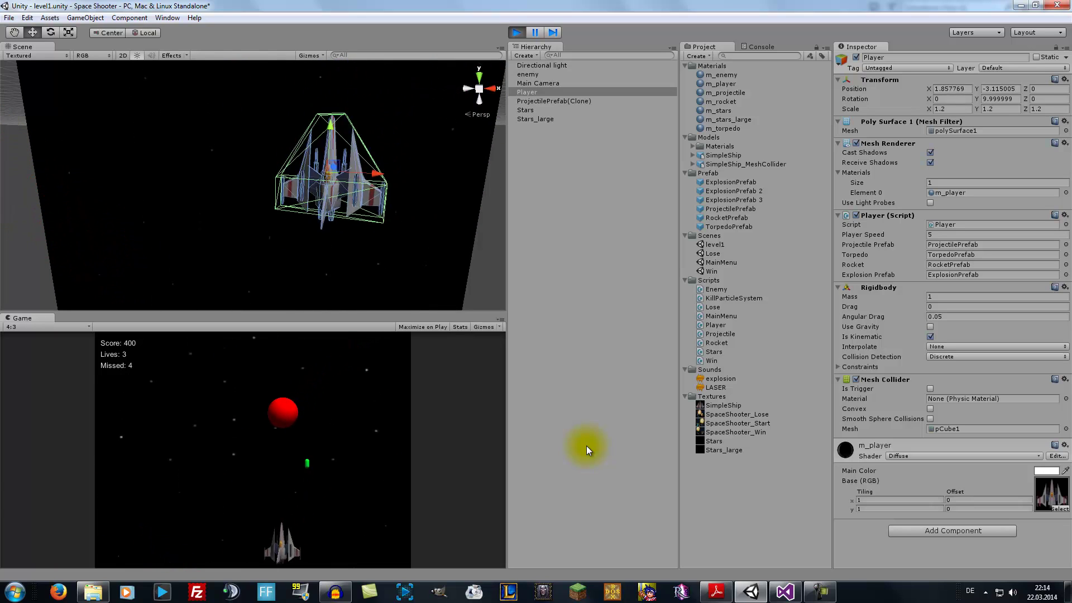
key(space)
key(Right)
key(space)
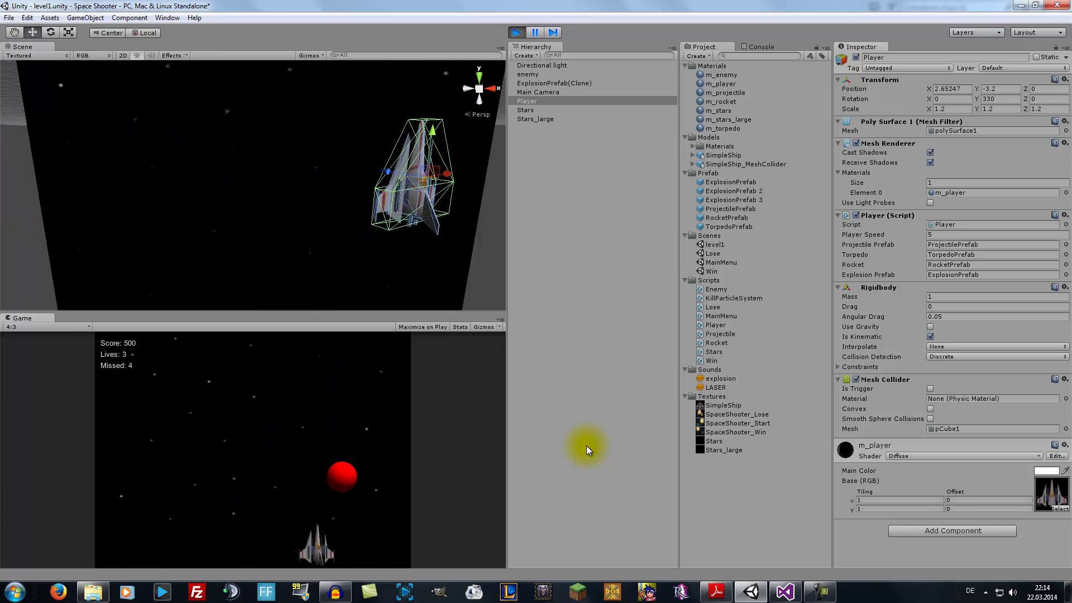
Keep dodging sideways while firing laser volleys at the enemies
key(Left)
key(space)
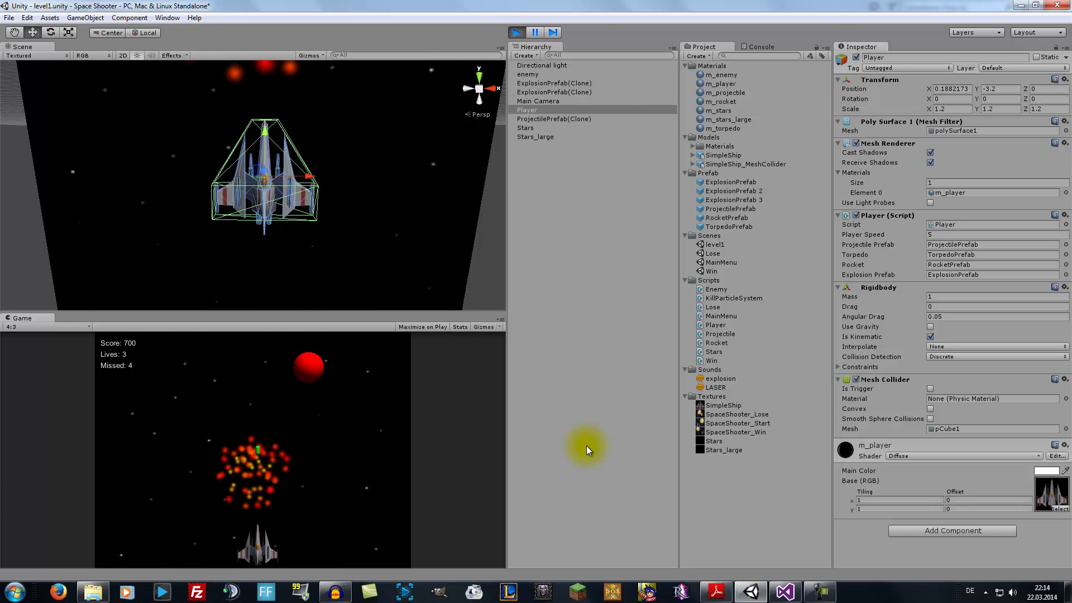
key(Right)
key(space)
key(space)
key(Right)
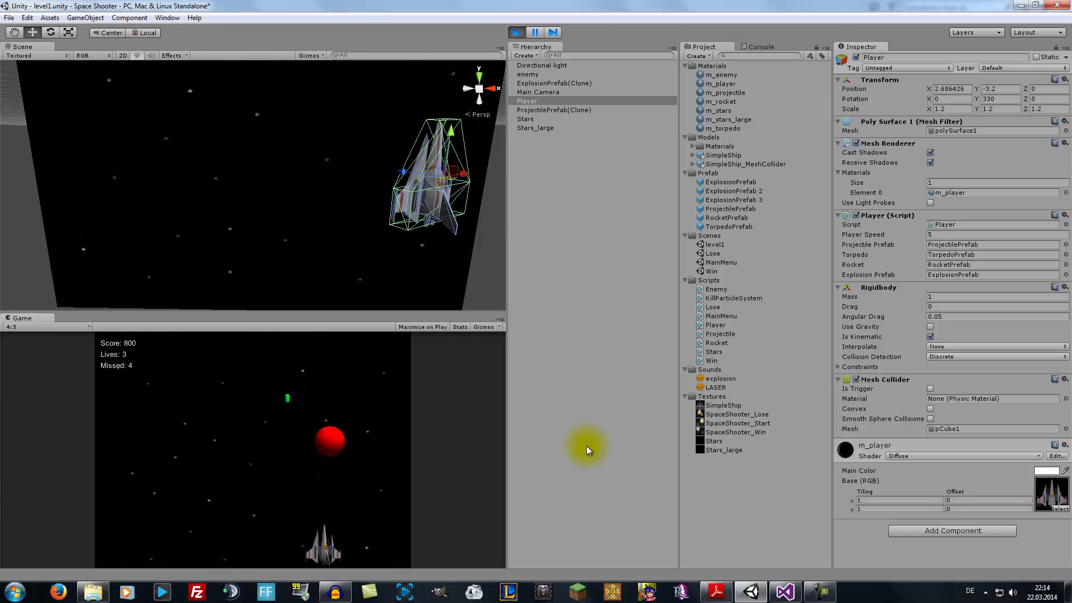
key(Left)
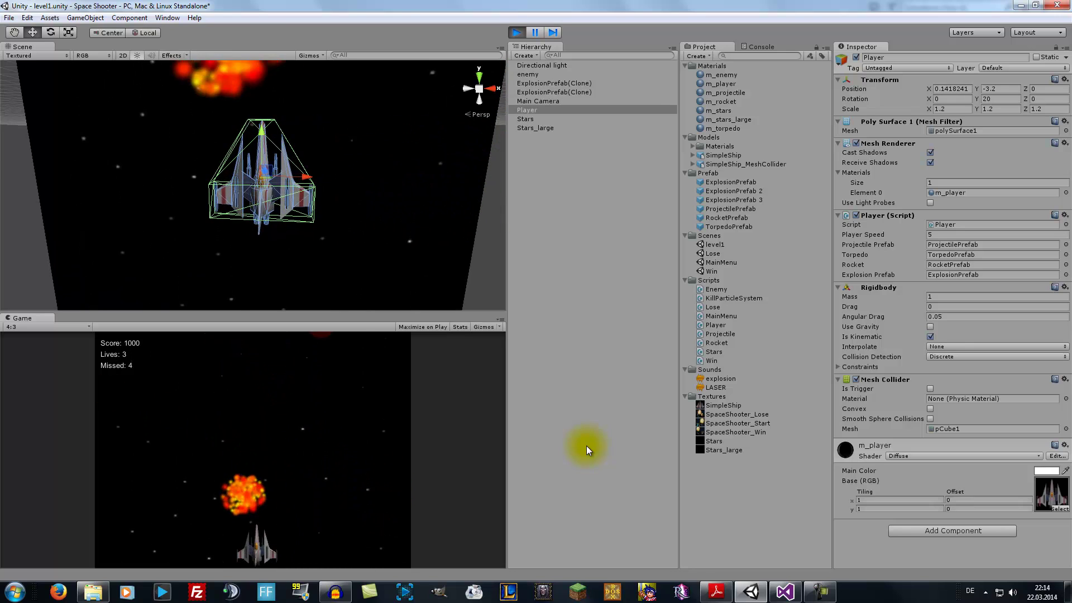
key(space)
key(space)
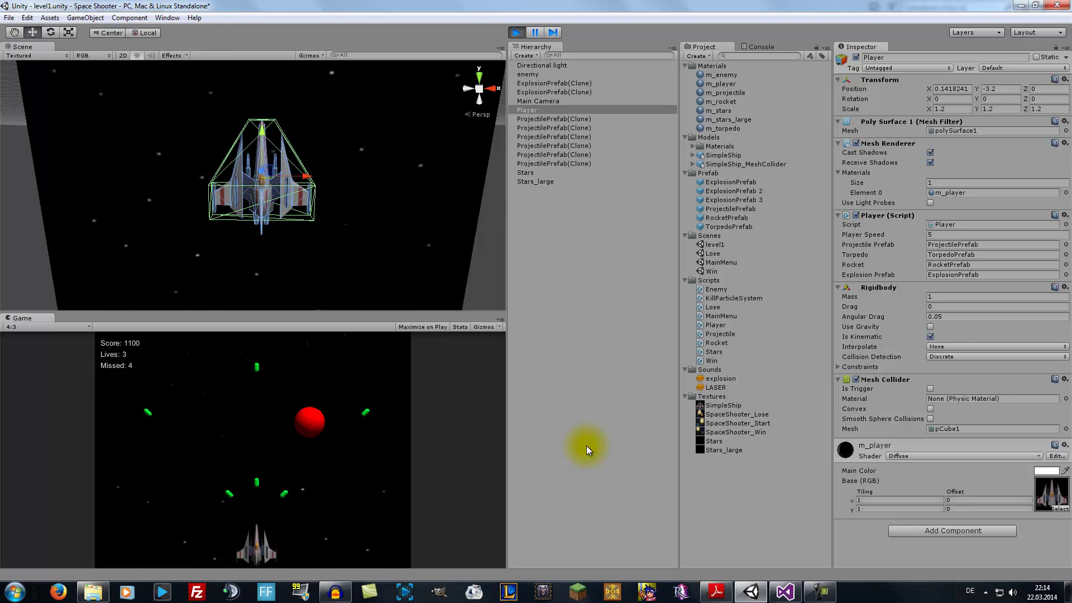
Fire a torpedo spread and a rocket, then go back to laser shots
key(t)
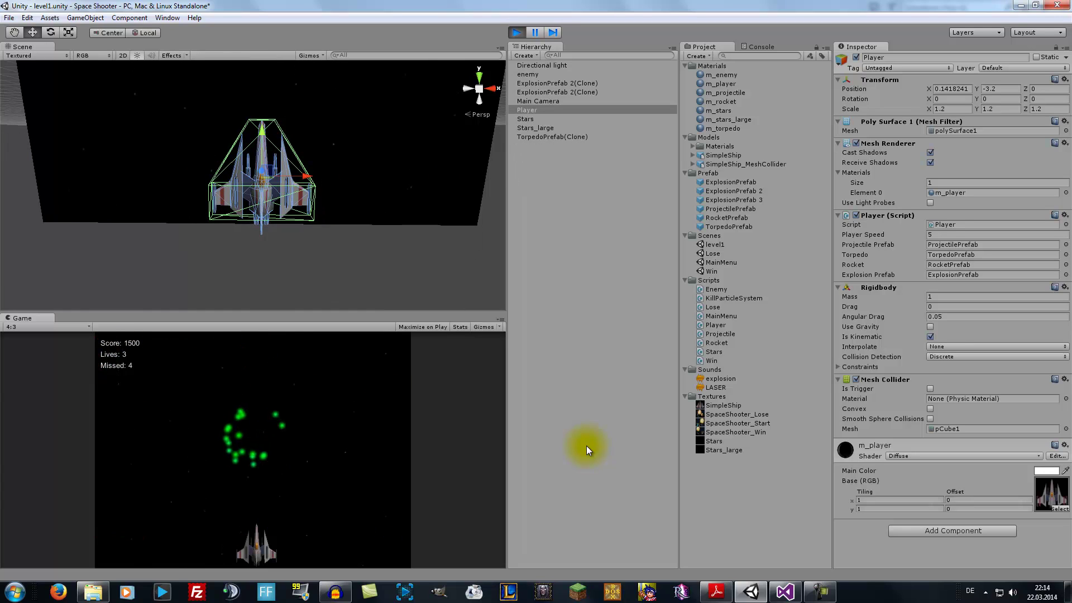
key(Left)
key(r)
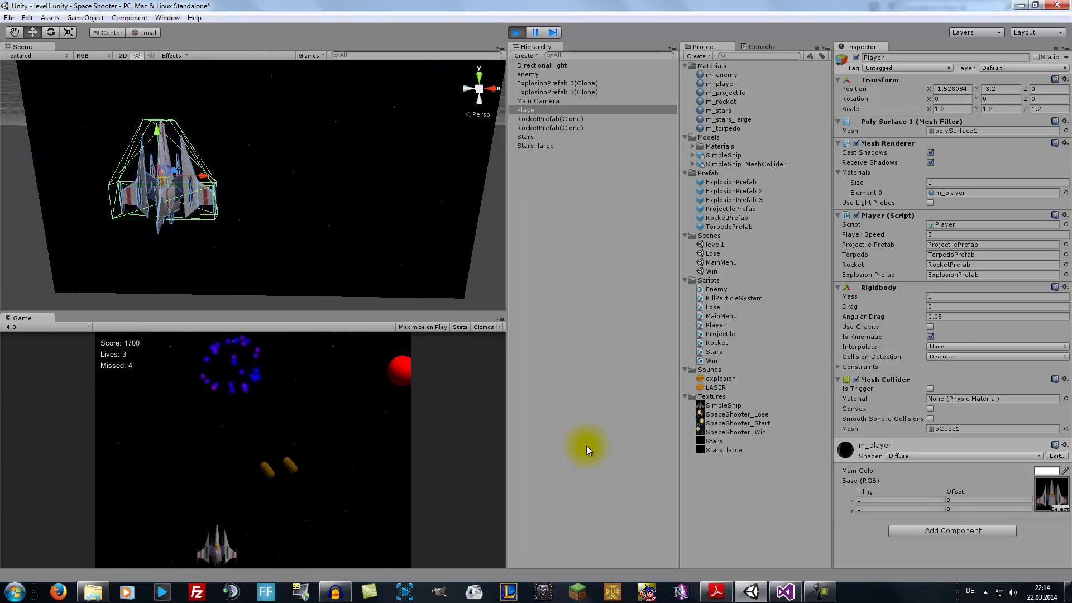
key(Right)
key(Left)
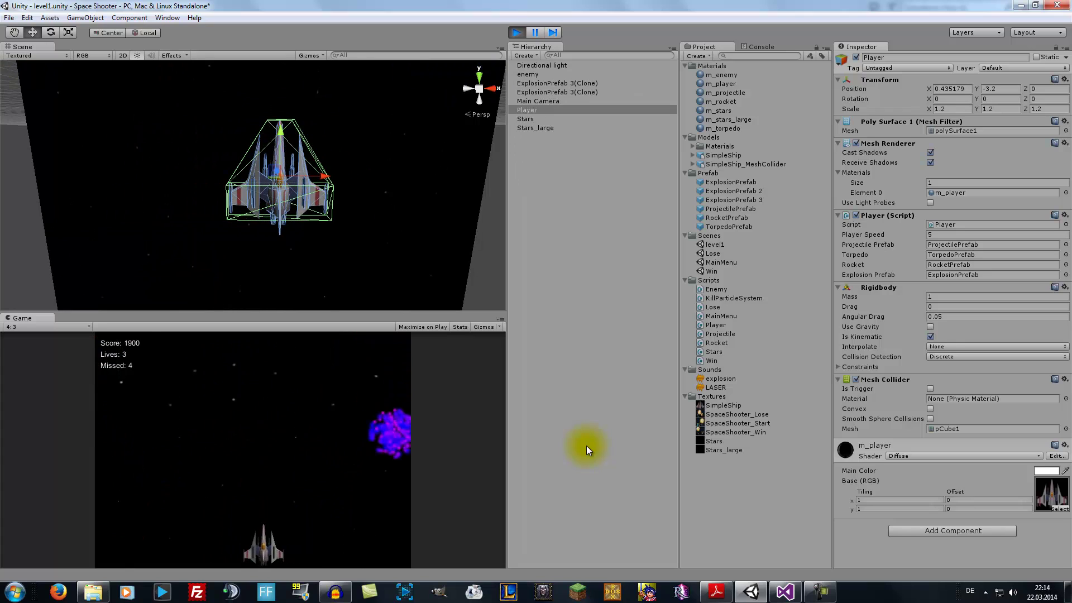
key(space)
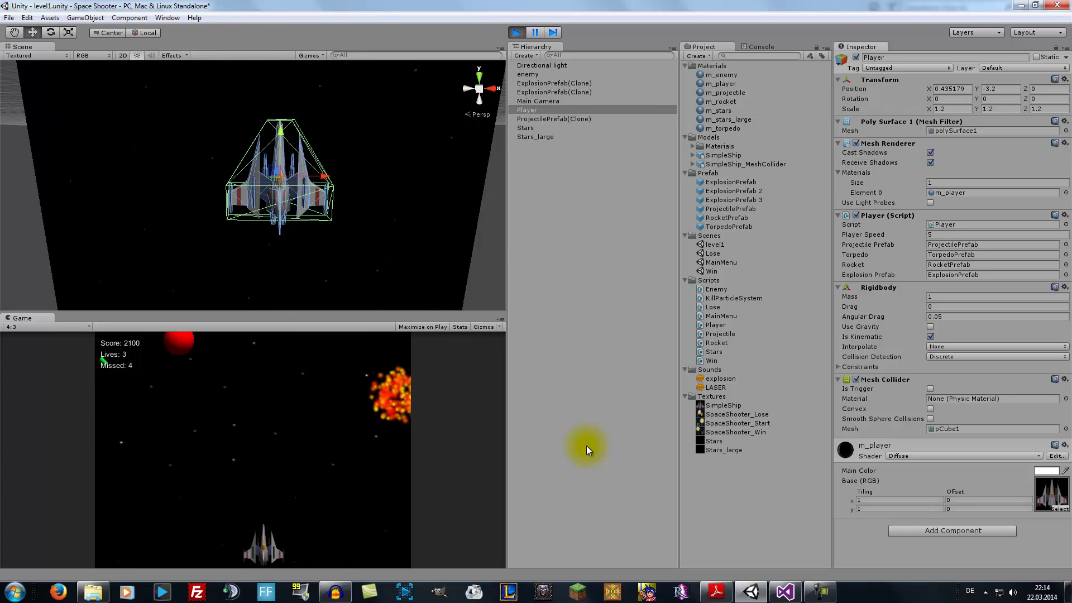
key(space)
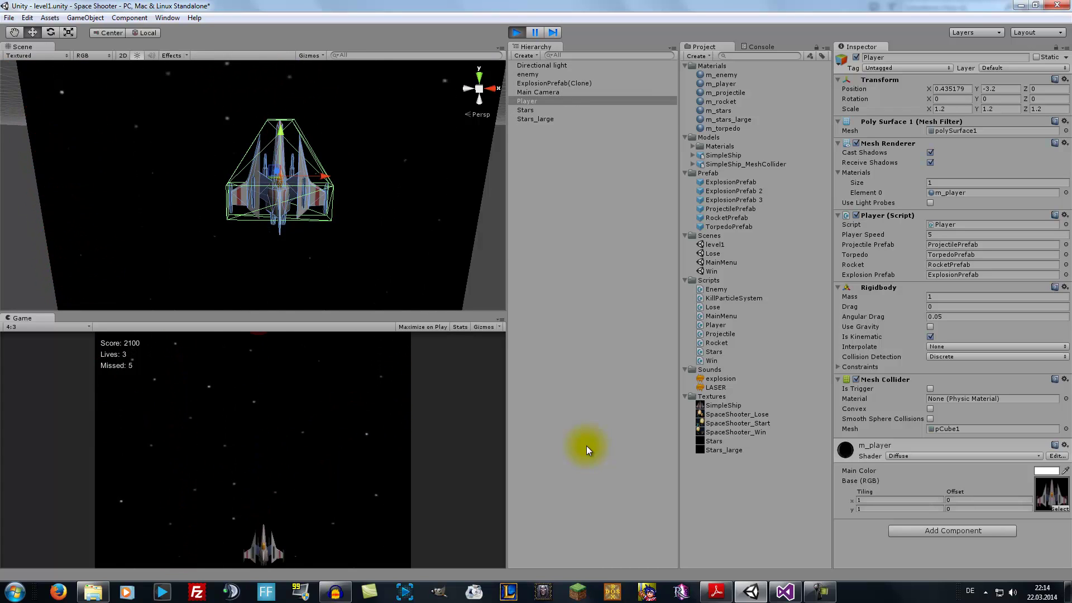
Fire triple laser shots at the enemies while steering across the screen
key(Left)
key(space)
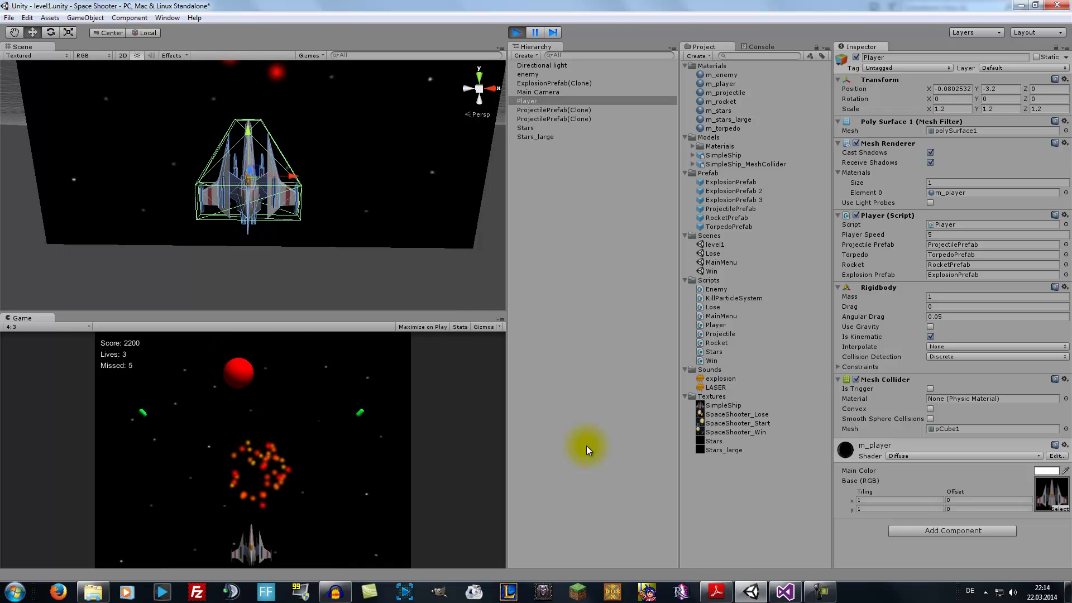
key(space)
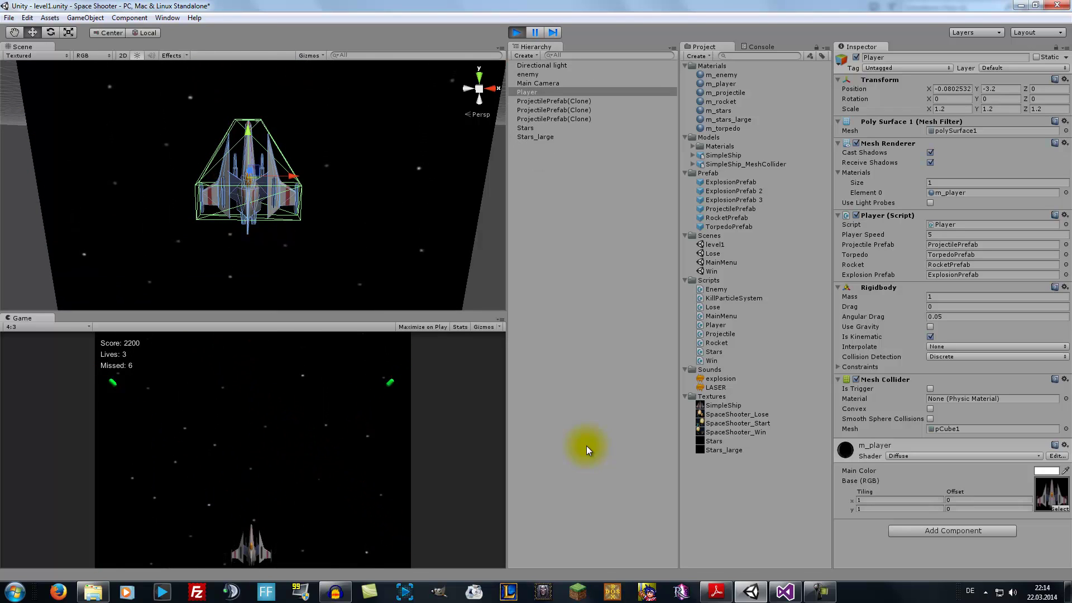
key(space)
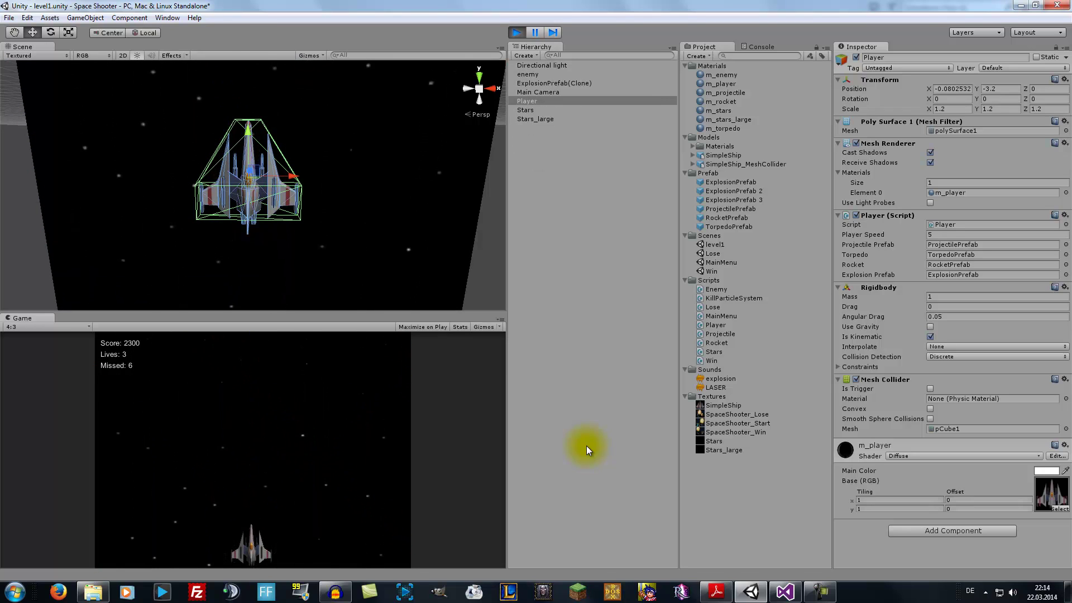
key(Right)
key(space)
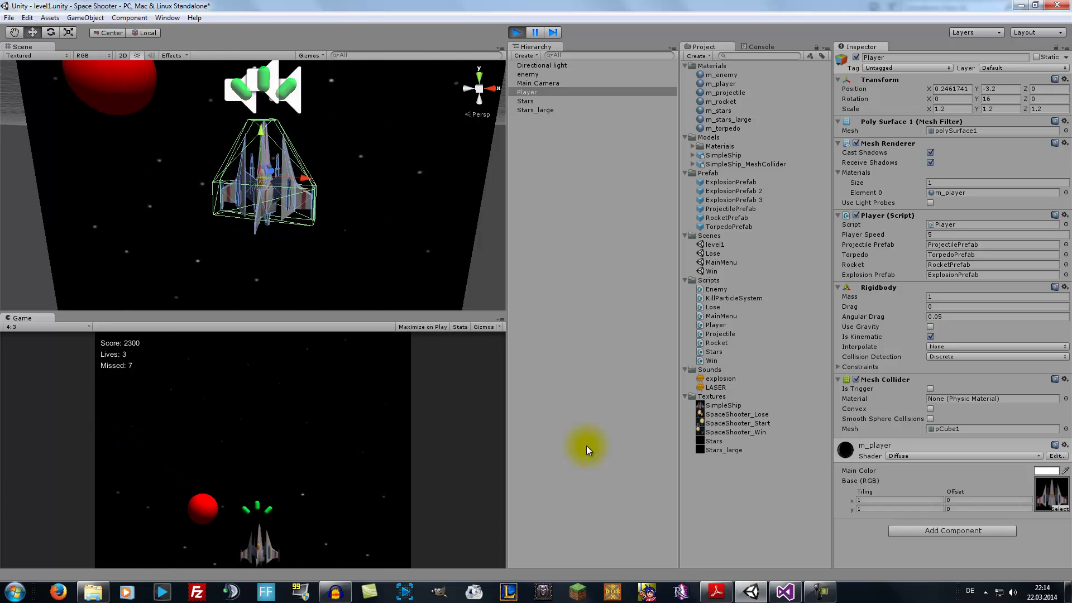
key(space)
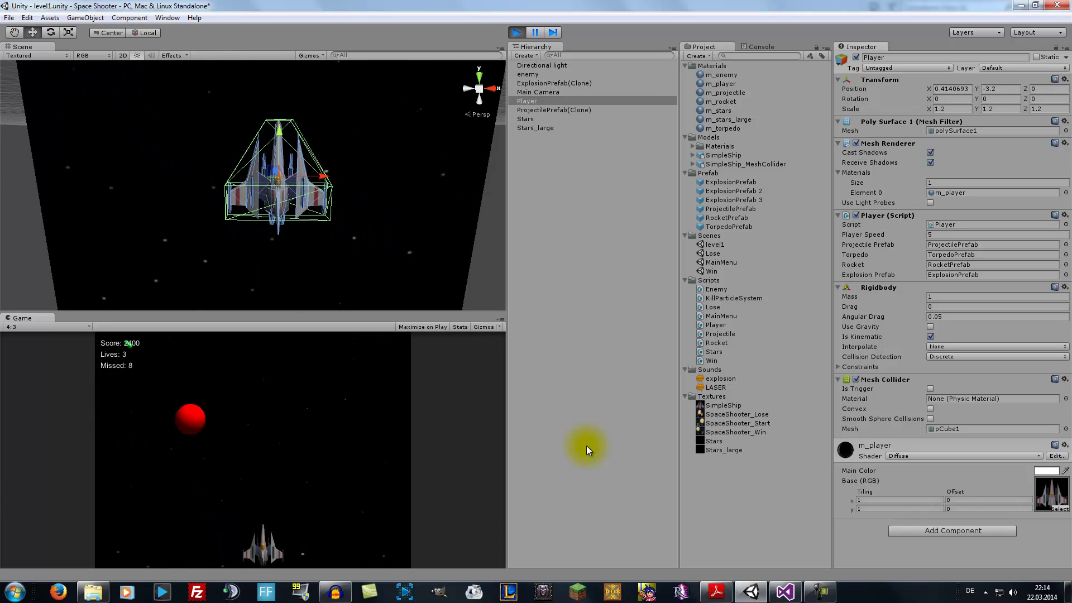
key(Left)
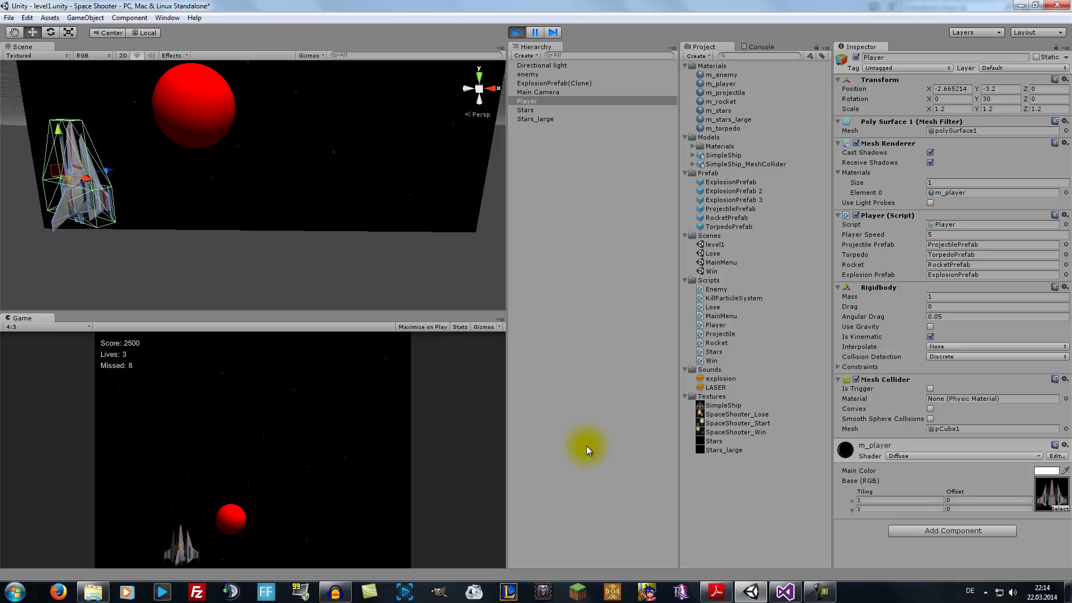
key(Right)
key(space)
key(space)
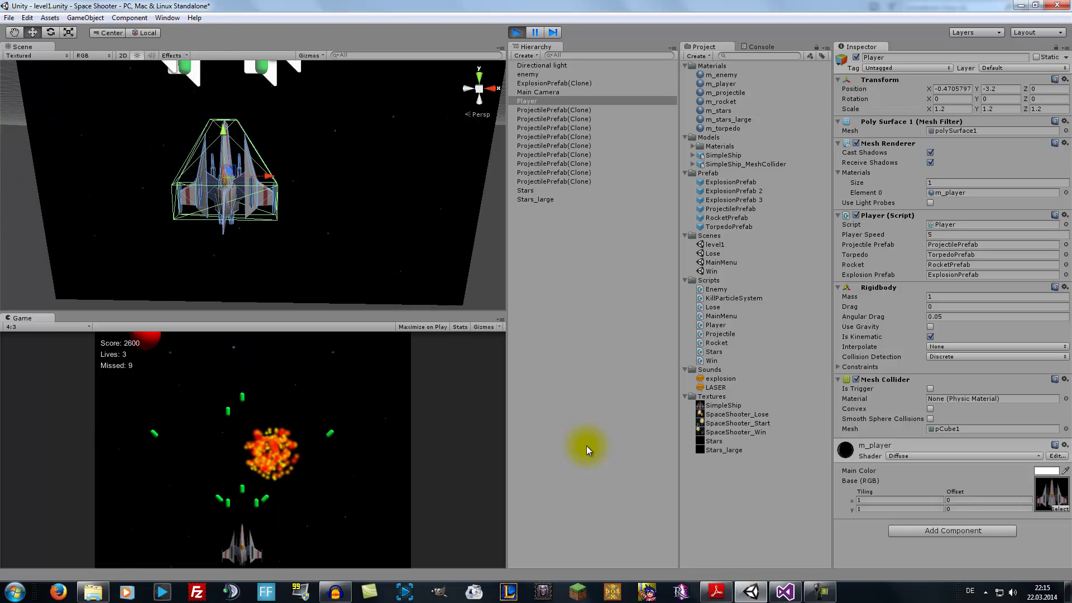
key(space)
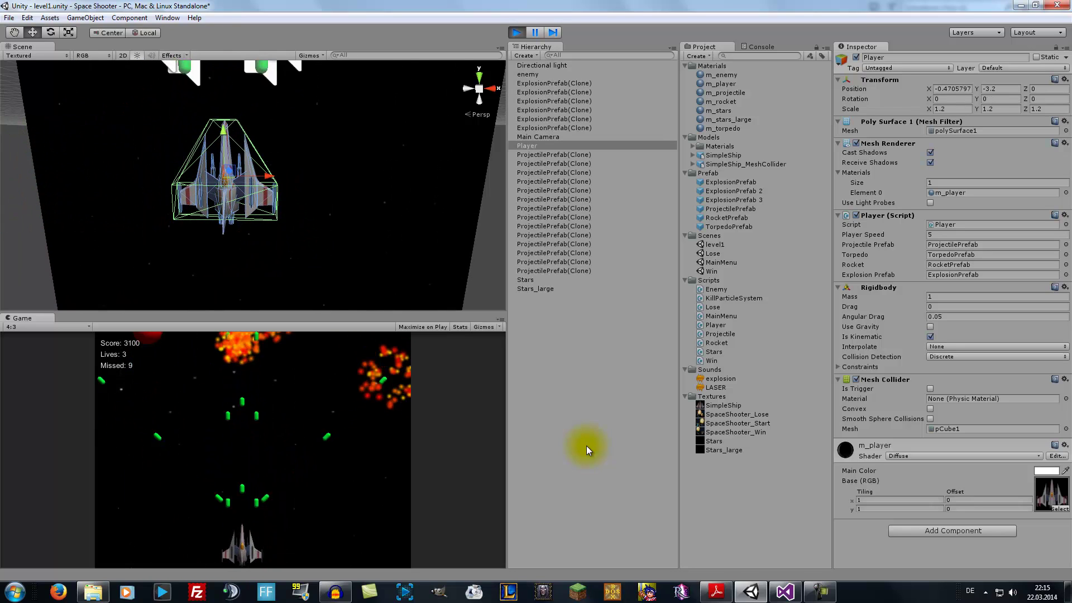
Launch torpedoes and several rockets at the enemies, reaching a score of 5000
key(ctrl)
key(ctrl)
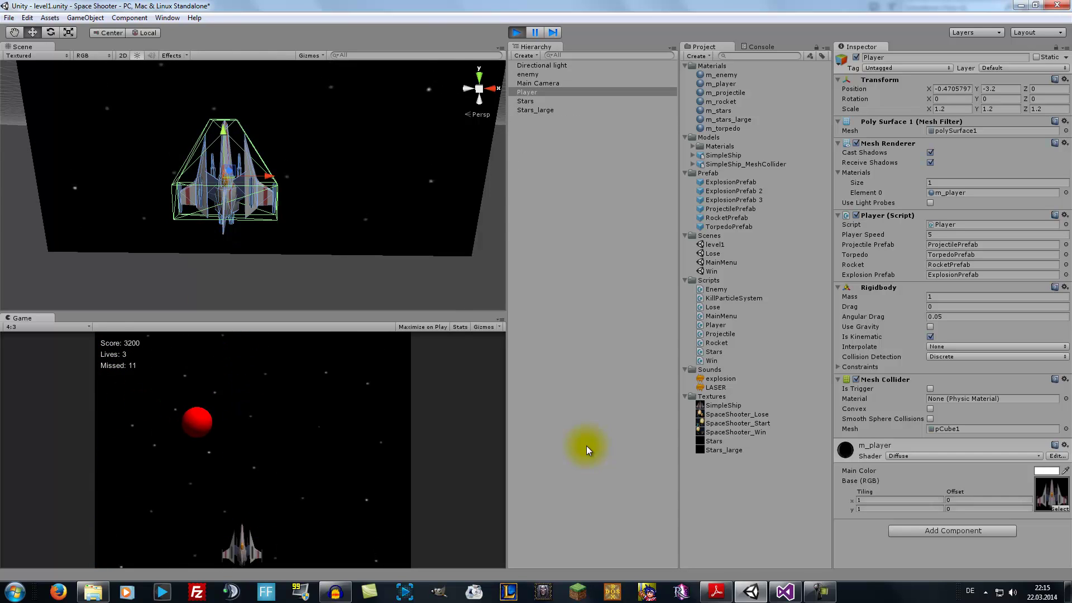
key(alt)
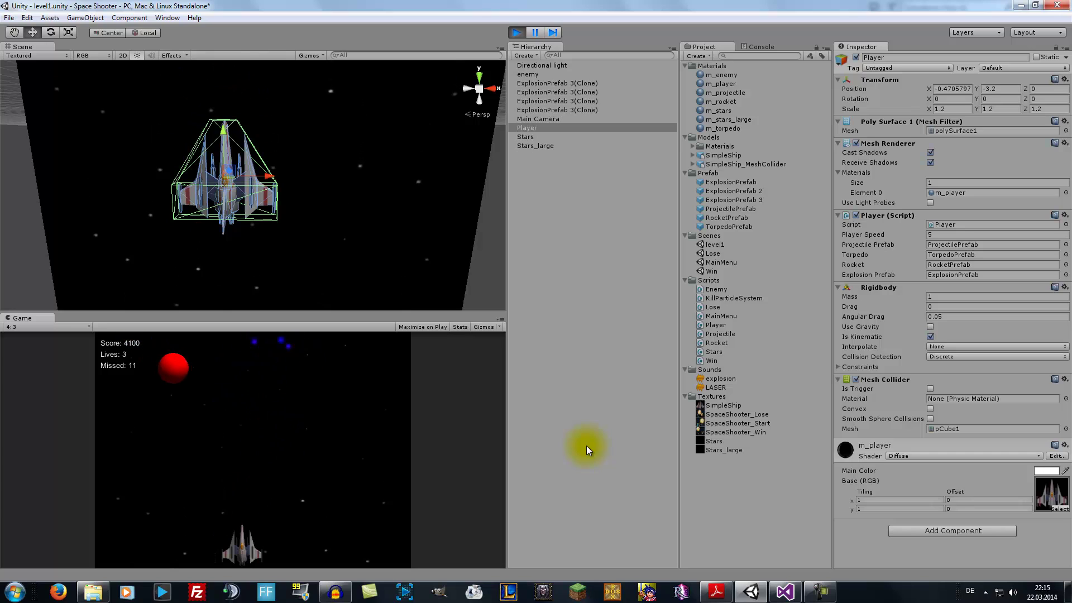
key(alt)
key(alt)
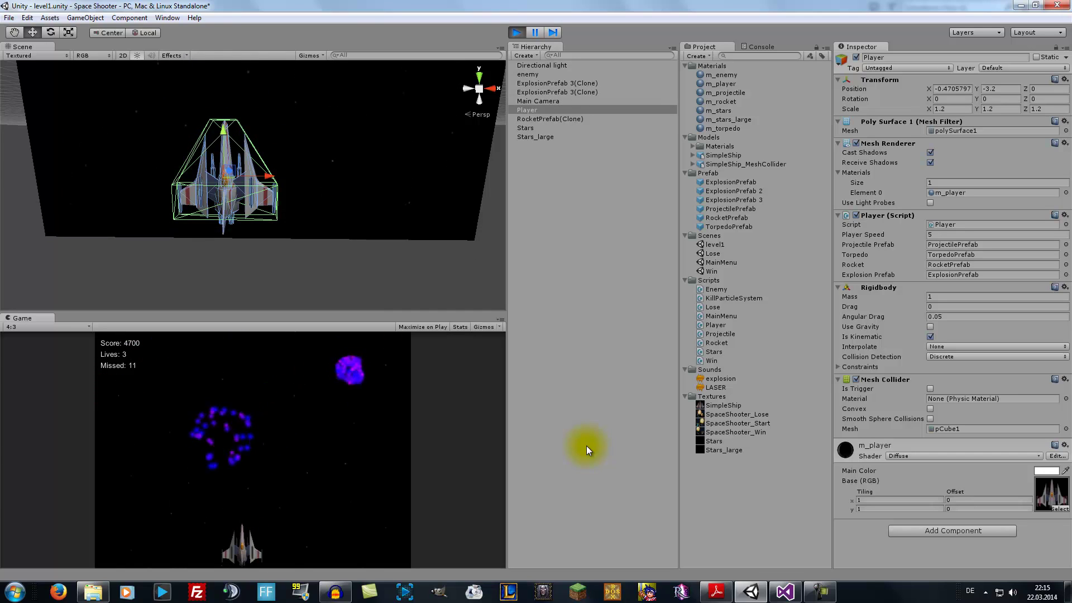
key(alt)
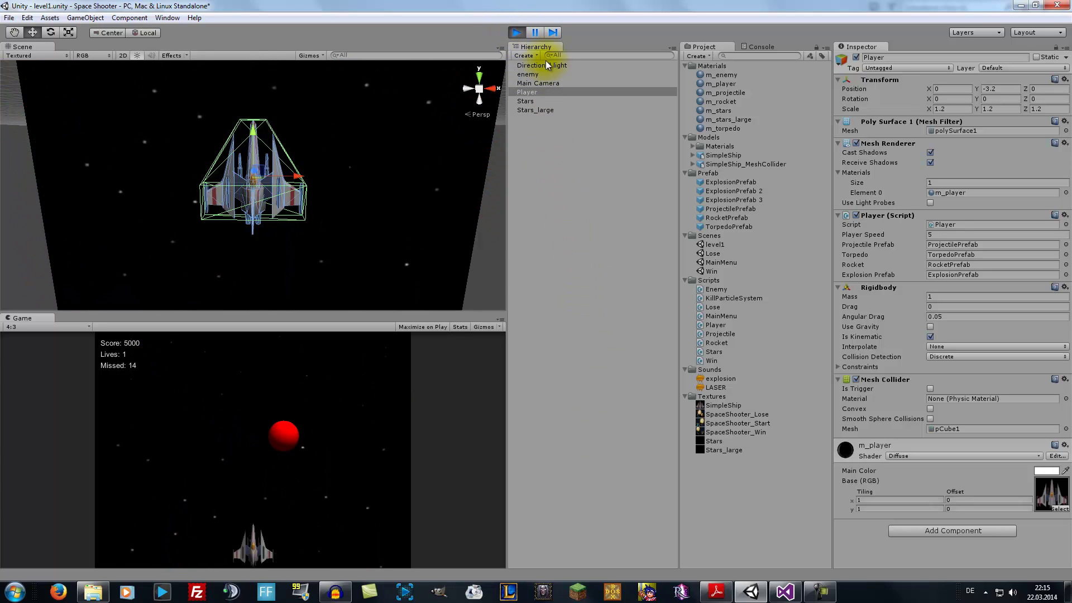
Stop the play-test and review the mesh collider and texture steps in Tutorial 4.pdf
click(517, 32)
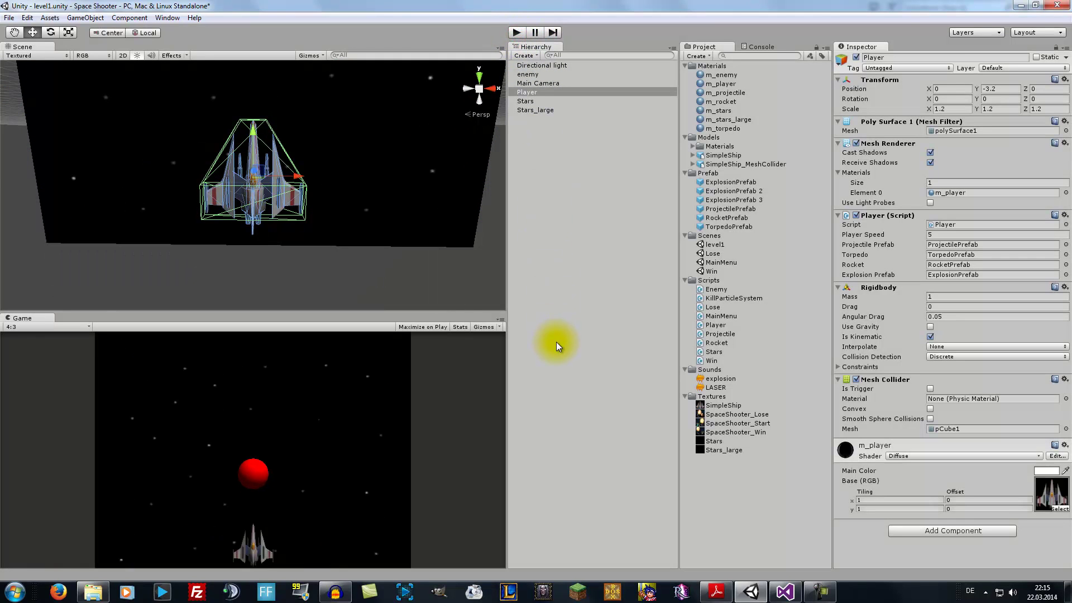
click(714, 599)
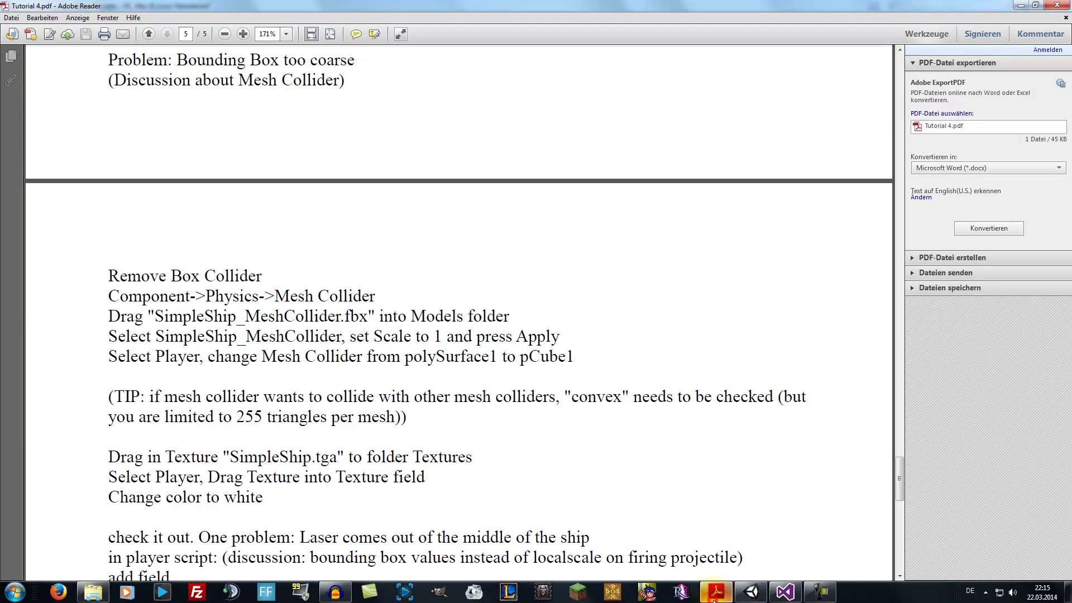
click(815, 594)
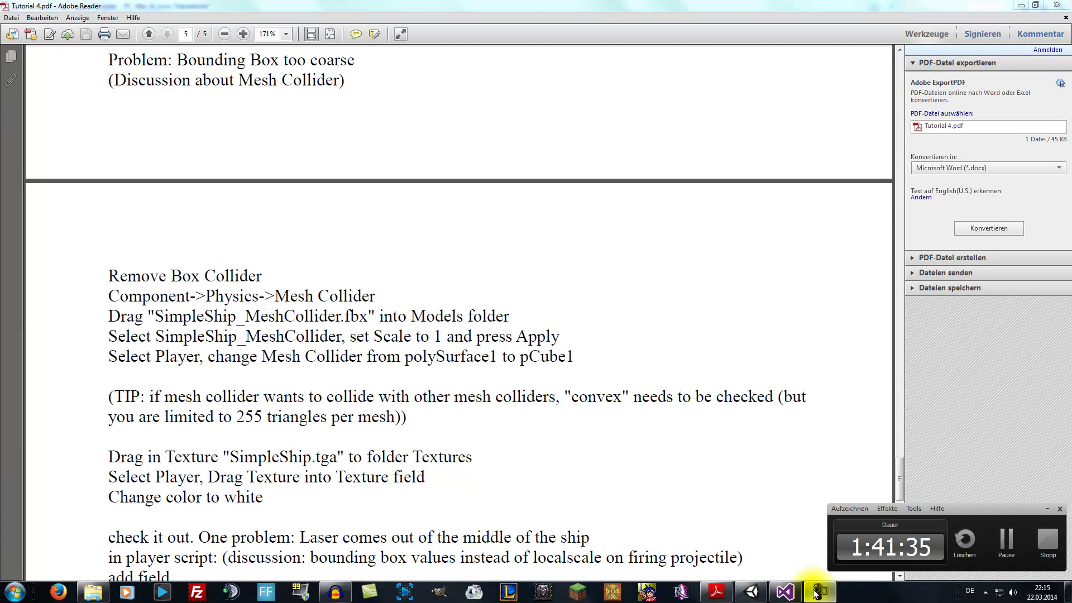
click(816, 593)
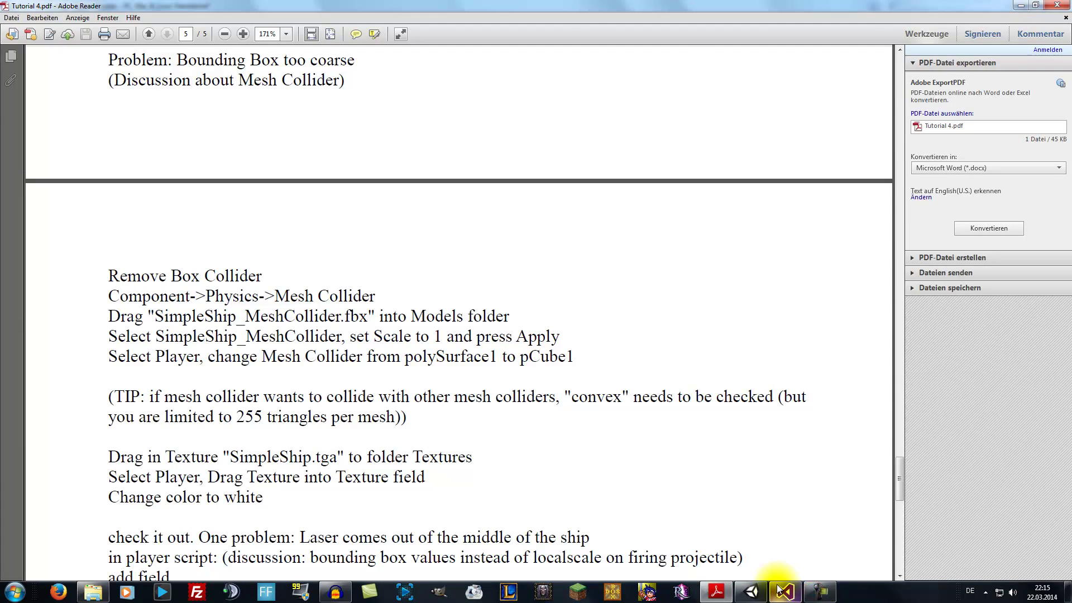
mouse_move(744, 598)
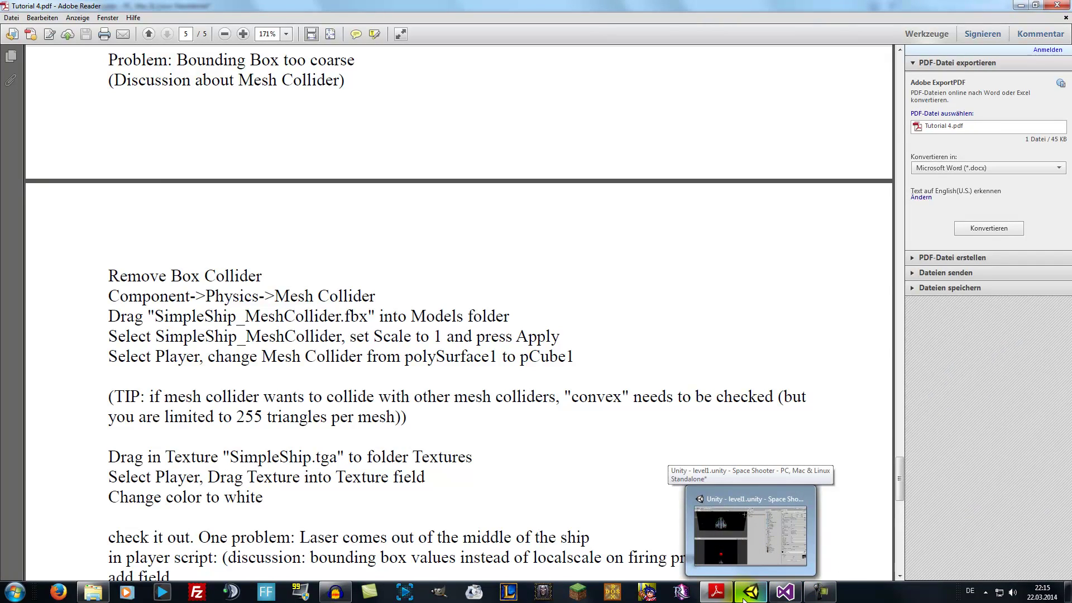
click(785, 592)
Save all edited scripts in Visual Studio, then save the level1 scene and the Space Shooter project in Unity
click(97, 38)
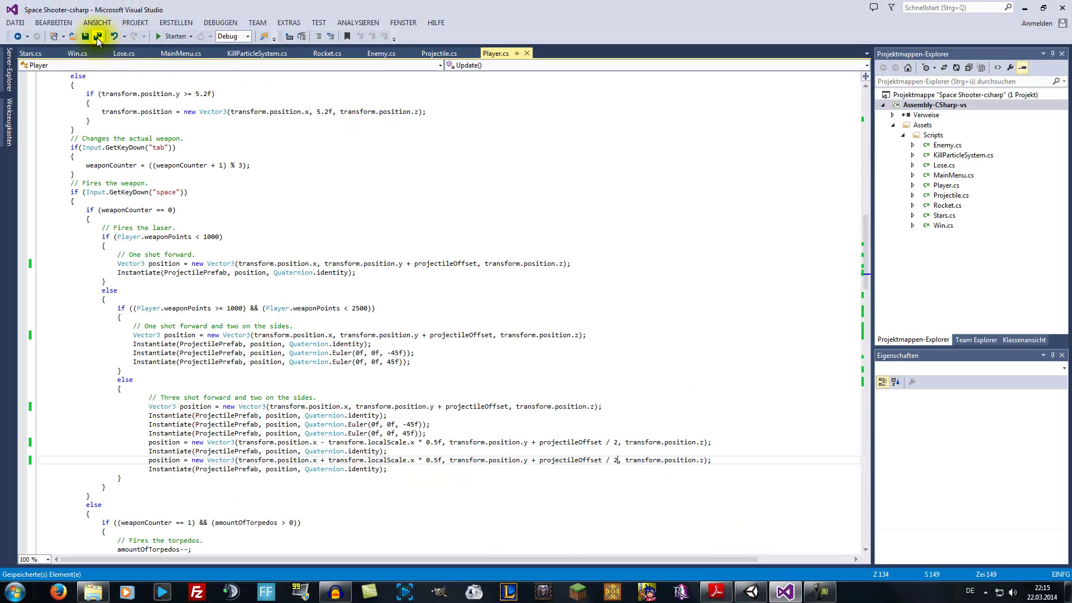
click(751, 592)
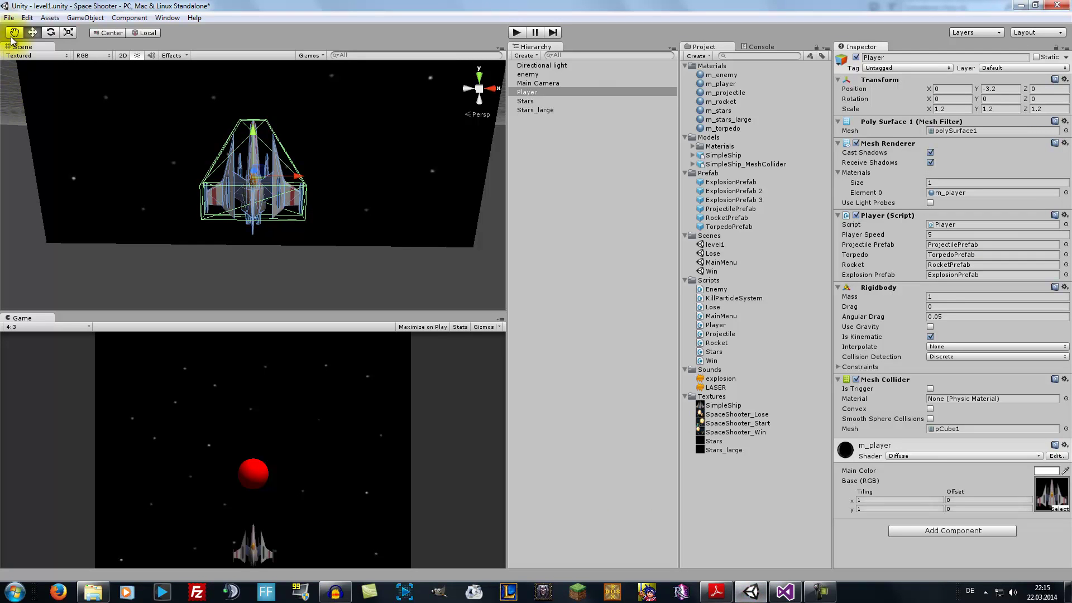
click(9, 18)
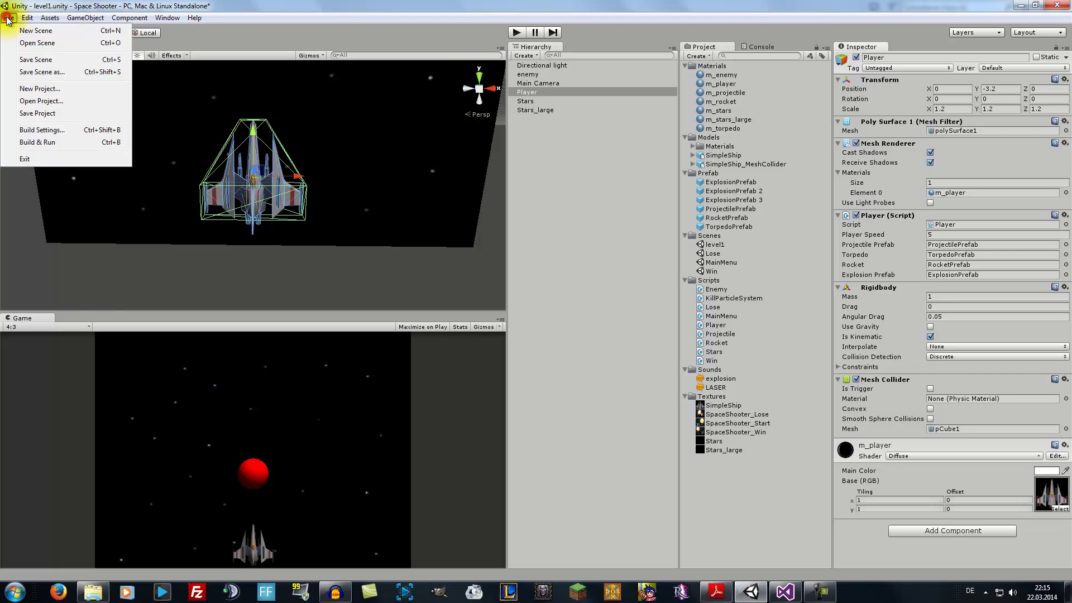
click(23, 59)
click(13, 21)
click(36, 115)
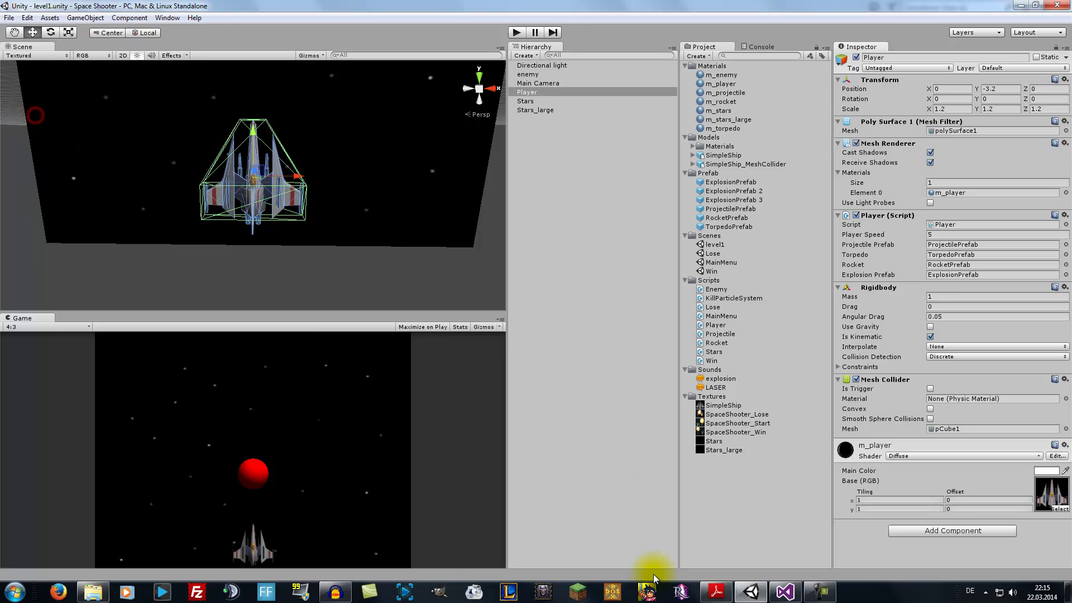
Bring the Tutorial 4 PDF forward and return to its first page
click(717, 592)
scroll(382, 325, up, 2)
scroll(380, 319, up, 5)
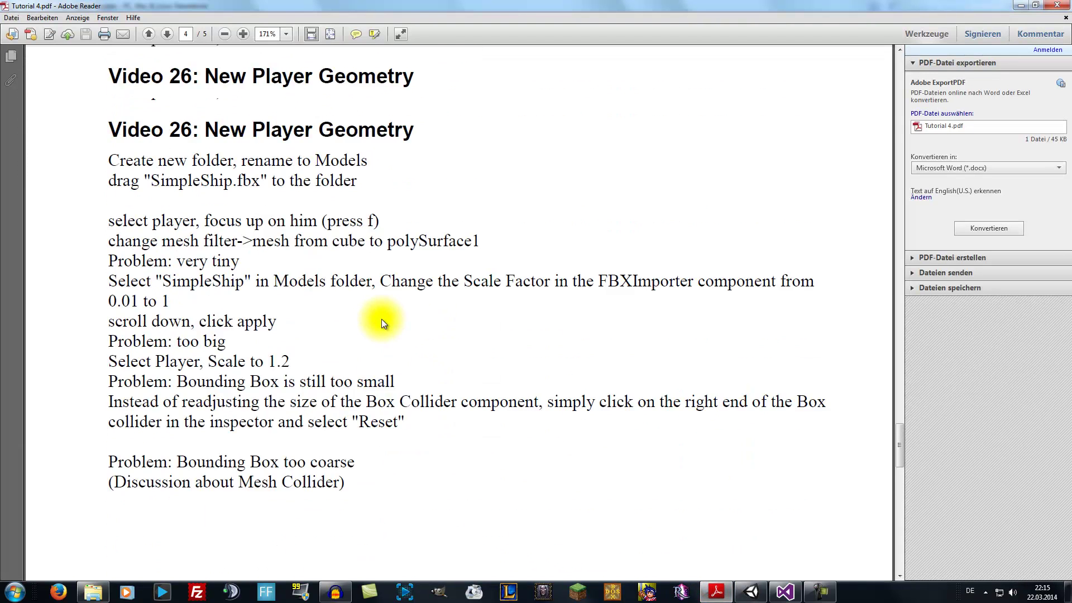
scroll(833, 395, up, 5)
drag(896, 420, 894, 49)
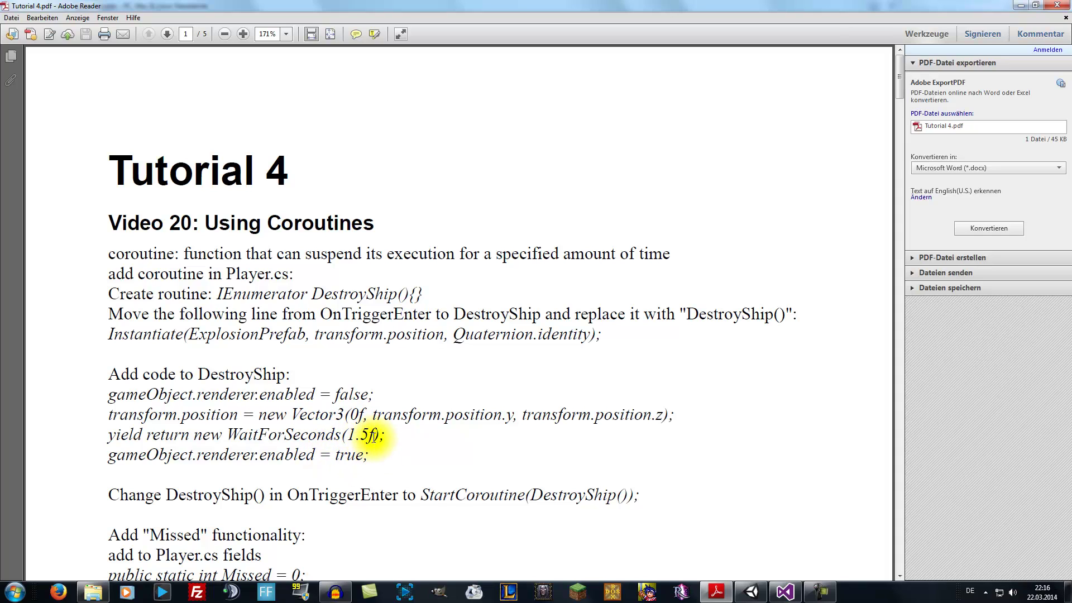
Read through pages 1–3 down to the Video 25: Creating a scrolling Background section, glancing at Unity
scroll(346, 433, down, 3)
scroll(350, 432, down, 3)
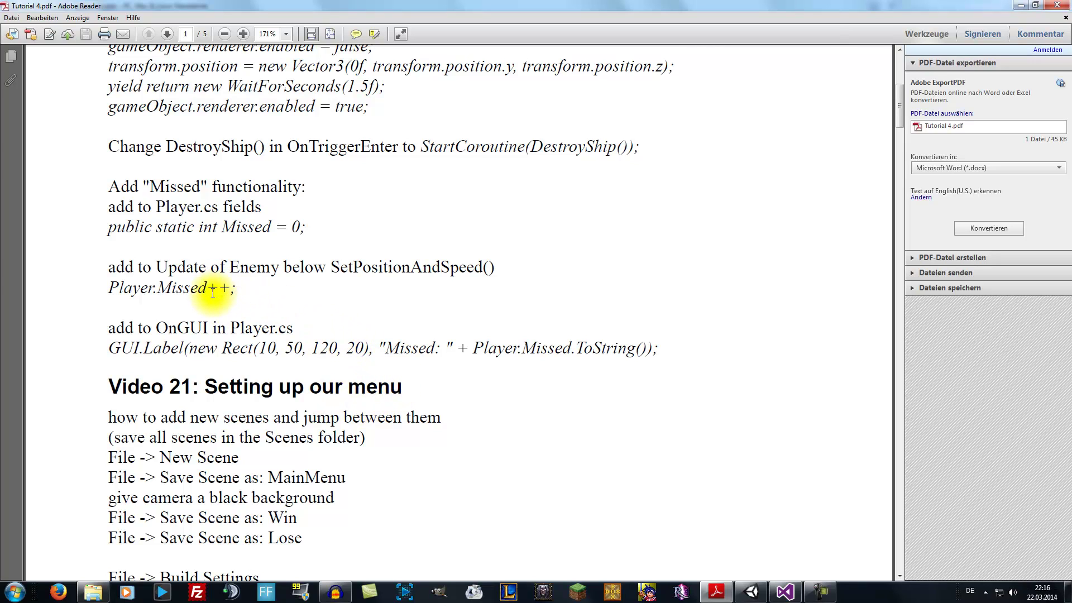
scroll(367, 390, down, 4)
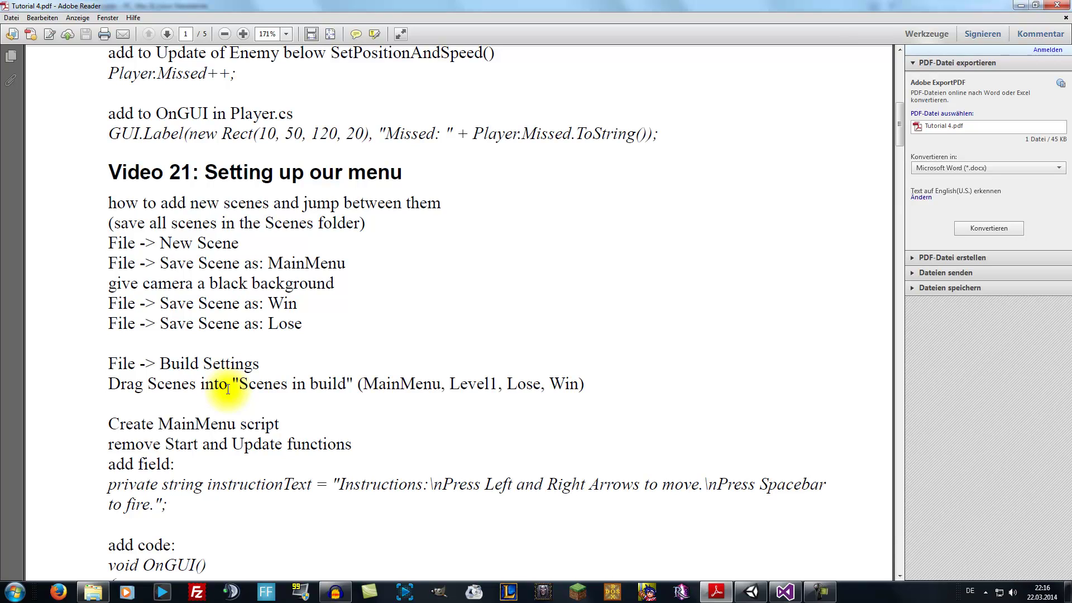
scroll(232, 386, down, 6)
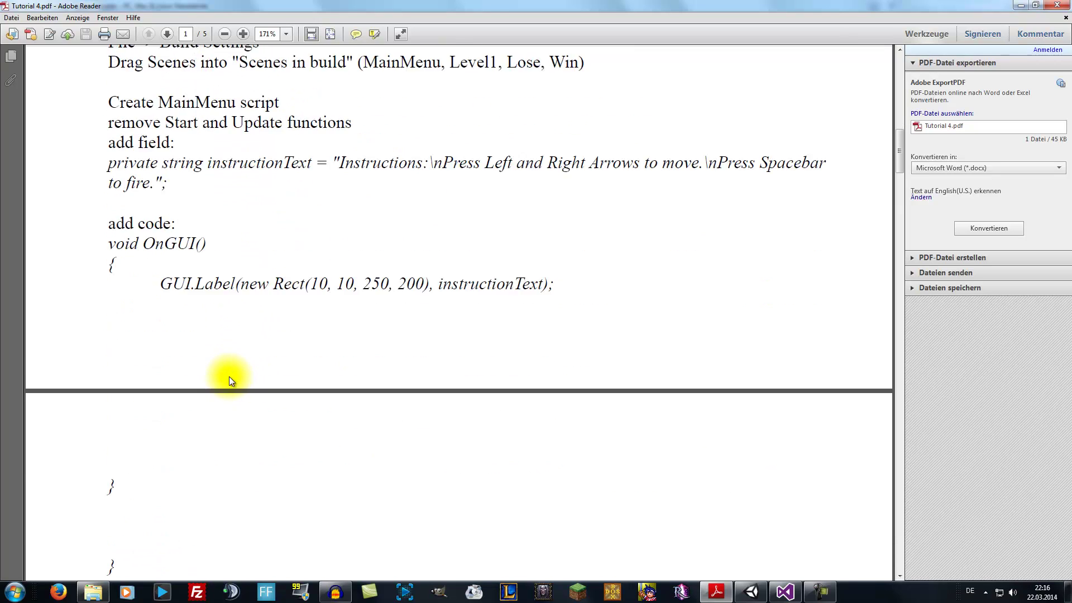
scroll(229, 376, down, 3)
scroll(227, 375, down, 2)
scroll(227, 370, down, 4)
scroll(228, 363, down, 2)
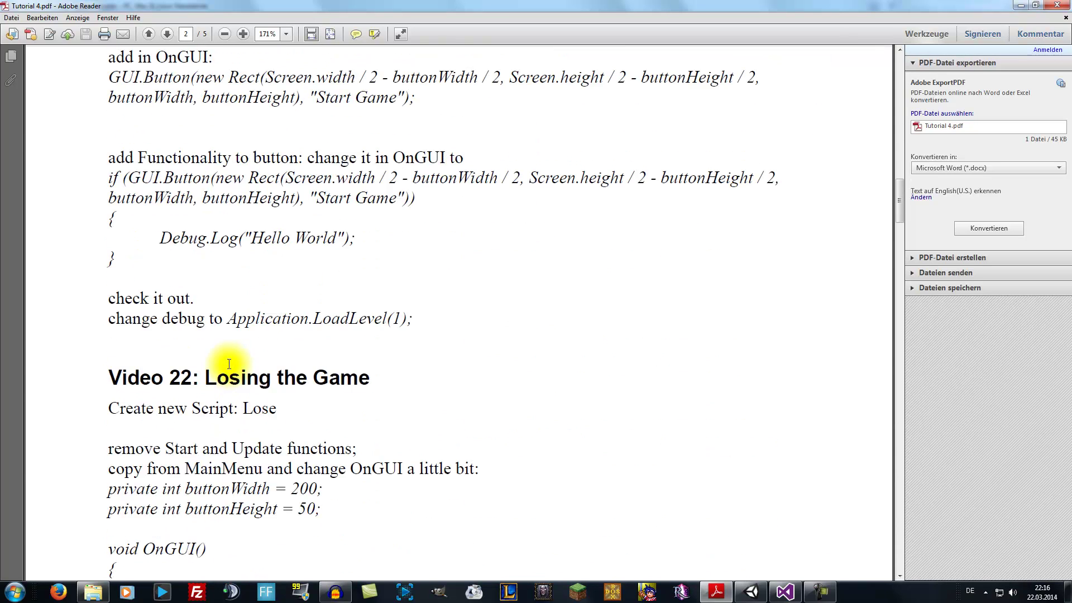
scroll(227, 360, down, 4)
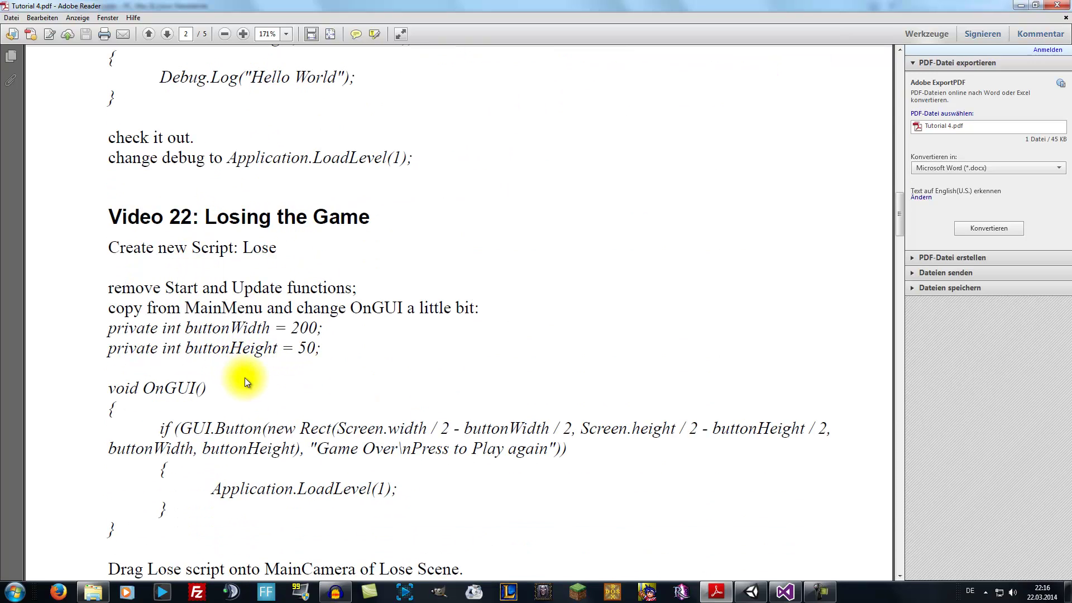
scroll(246, 379, down, 2)
scroll(249, 337, down, 3)
scroll(263, 268, down, 1)
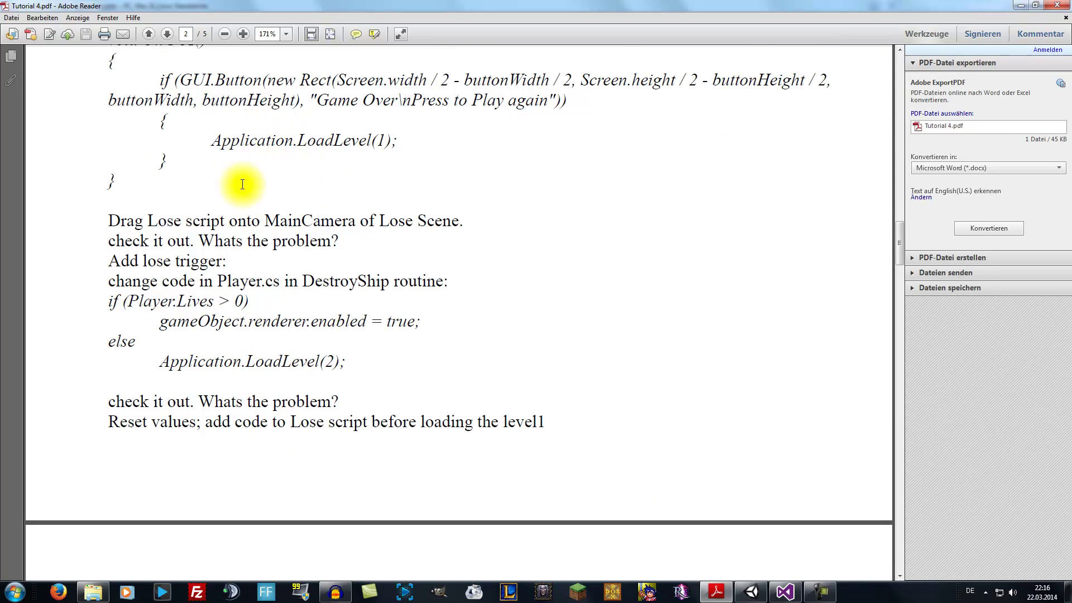
scroll(299, 391, down, 1)
scroll(300, 388, down, 3)
scroll(298, 387, down, 3)
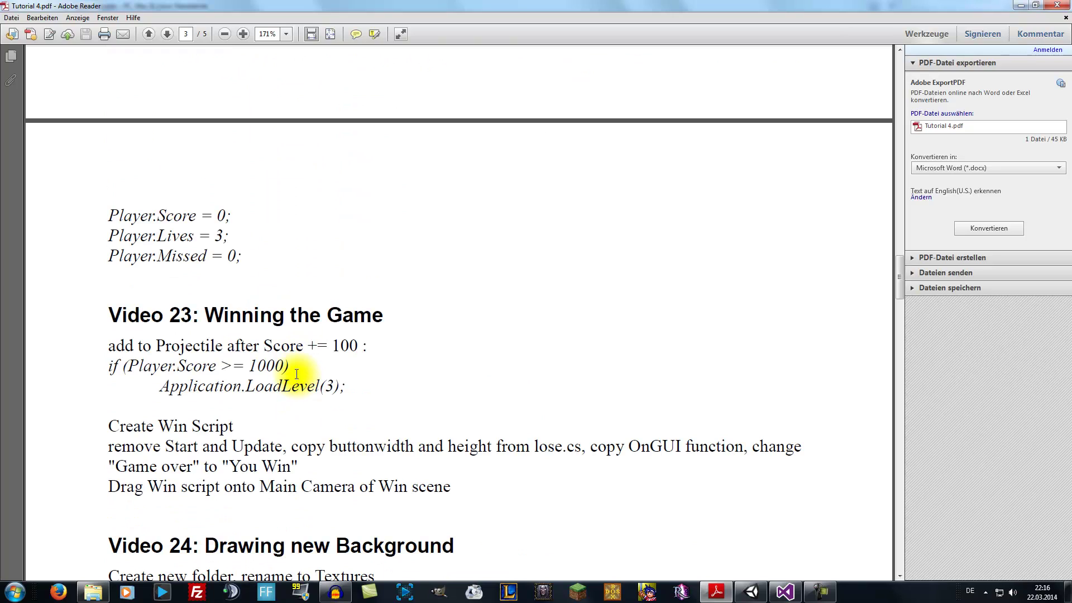
scroll(285, 385, down, 3)
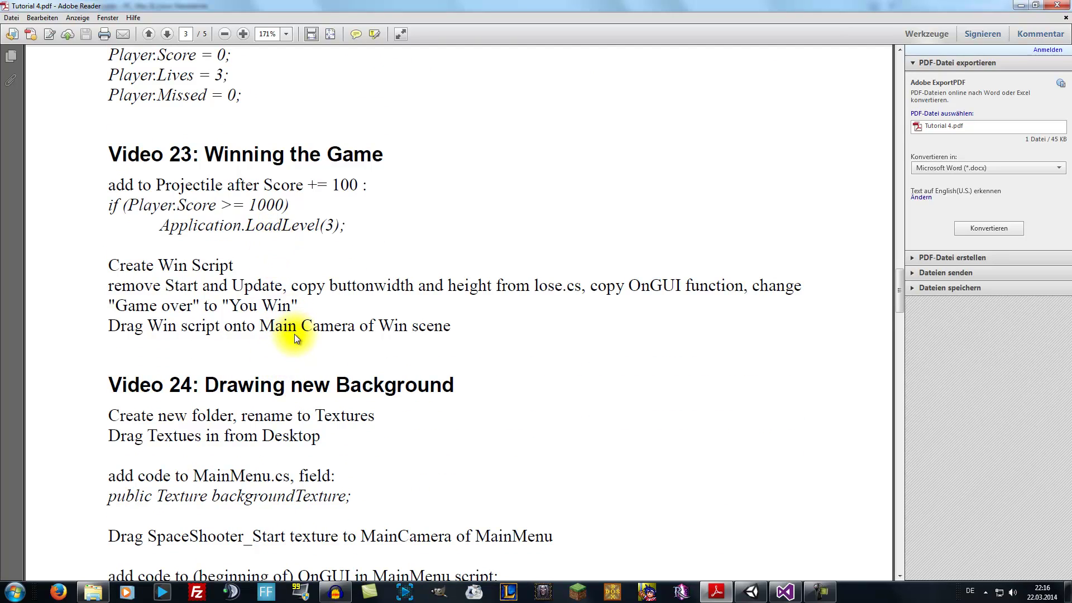
scroll(291, 340, down, 3)
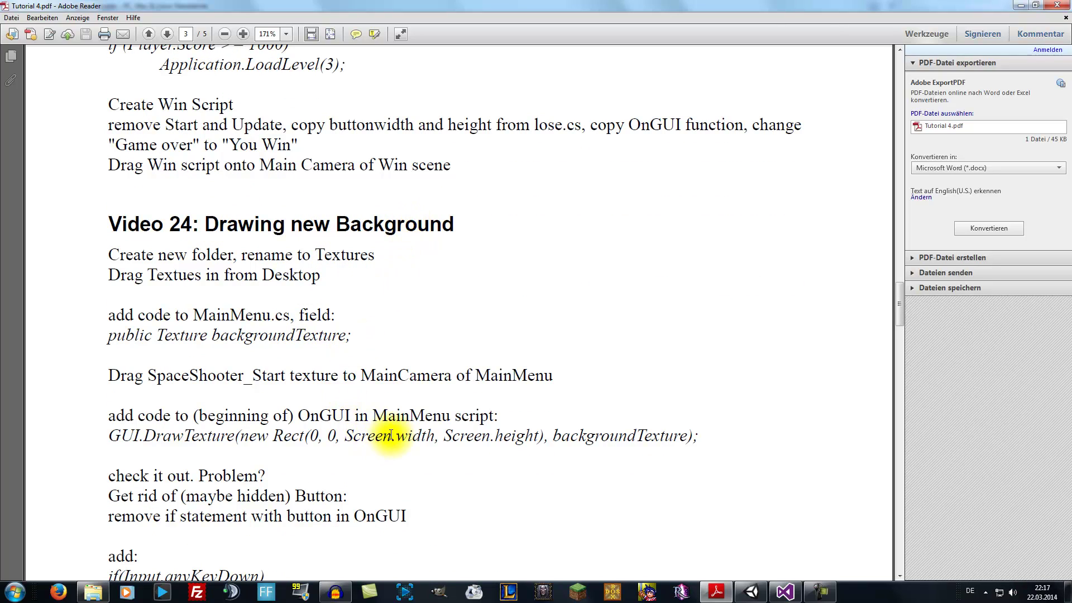
scroll(373, 406, down, 4)
scroll(372, 406, down, 4)
scroll(366, 397, down, 3)
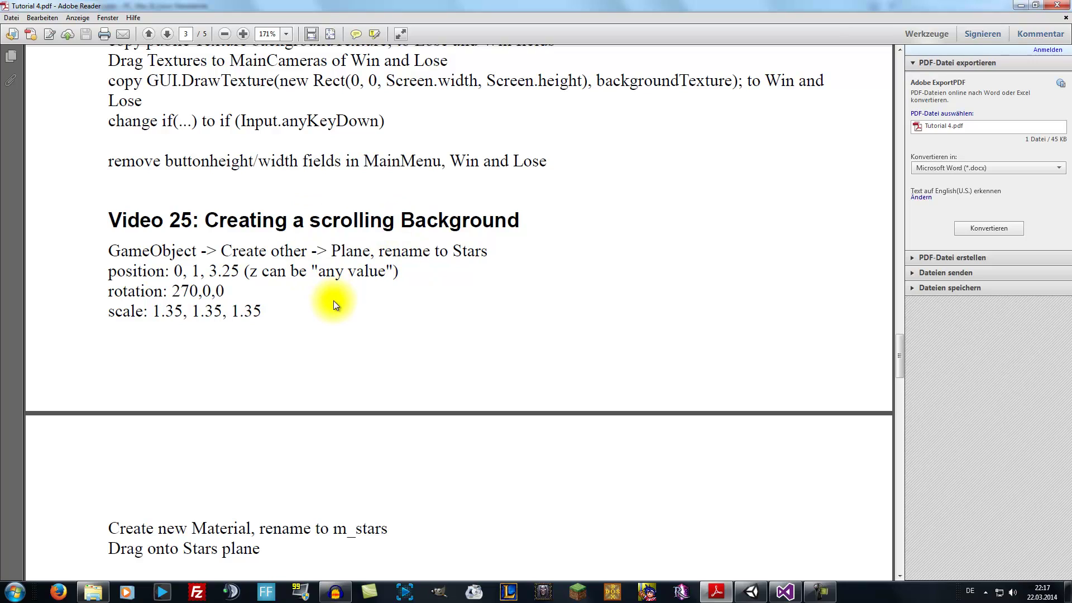
click(748, 593)
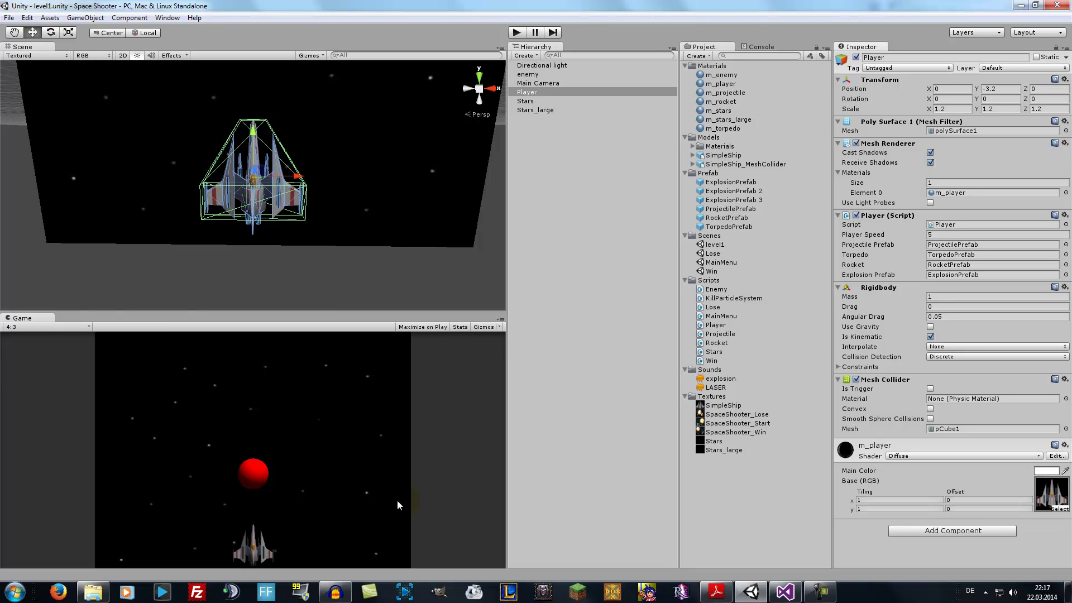
click(717, 591)
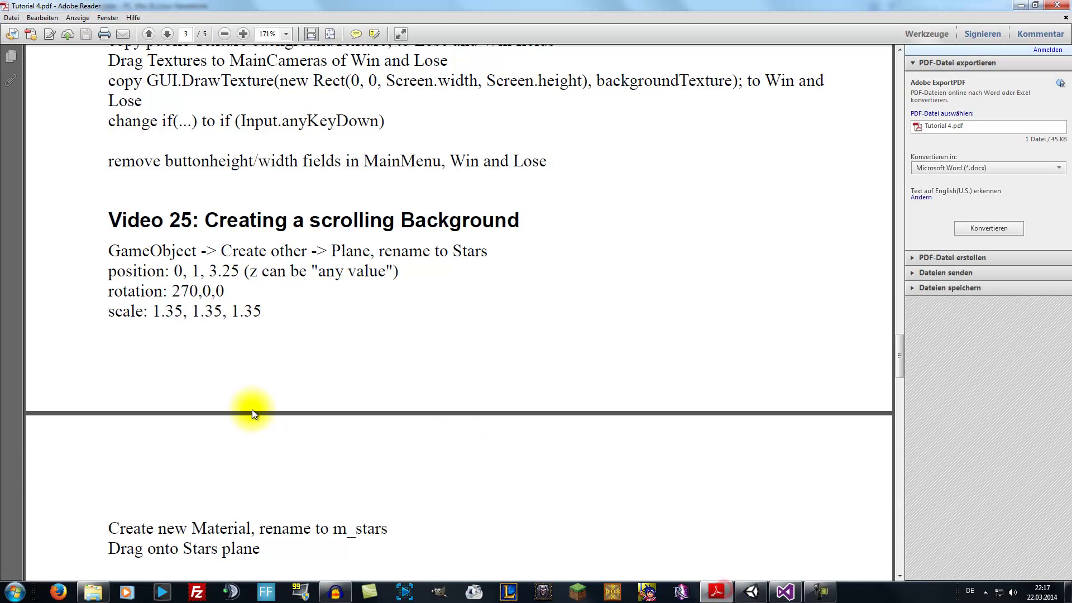
Read on through tutorial pages 4 and 5
scroll(285, 390, down, 3)
scroll(292, 387, down, 4)
scroll(294, 385, down, 3)
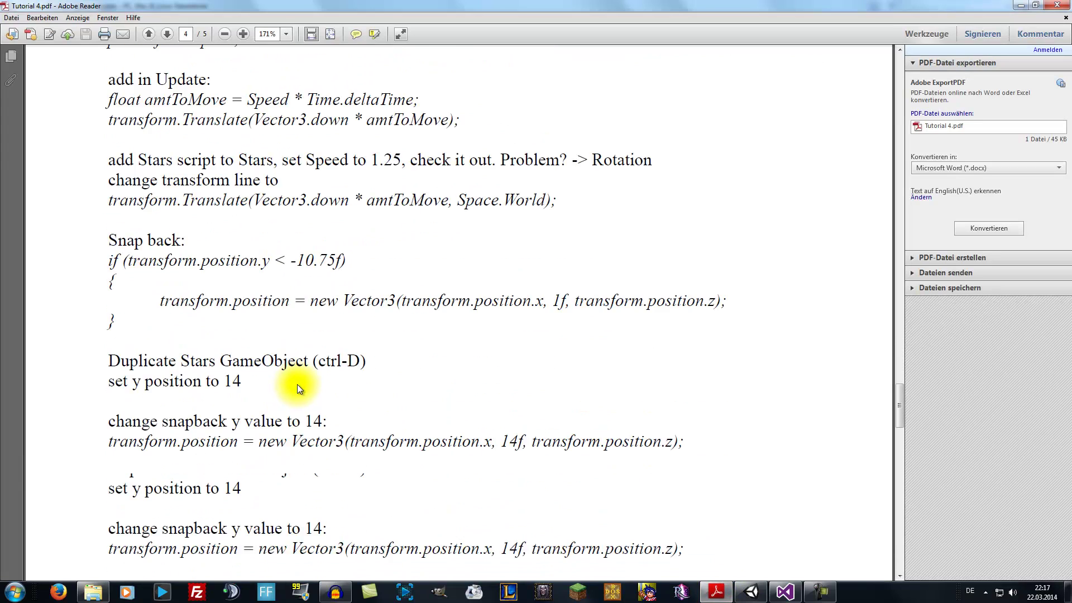
scroll(297, 385, down, 4)
scroll(298, 383, down, 1)
scroll(298, 383, down, 3)
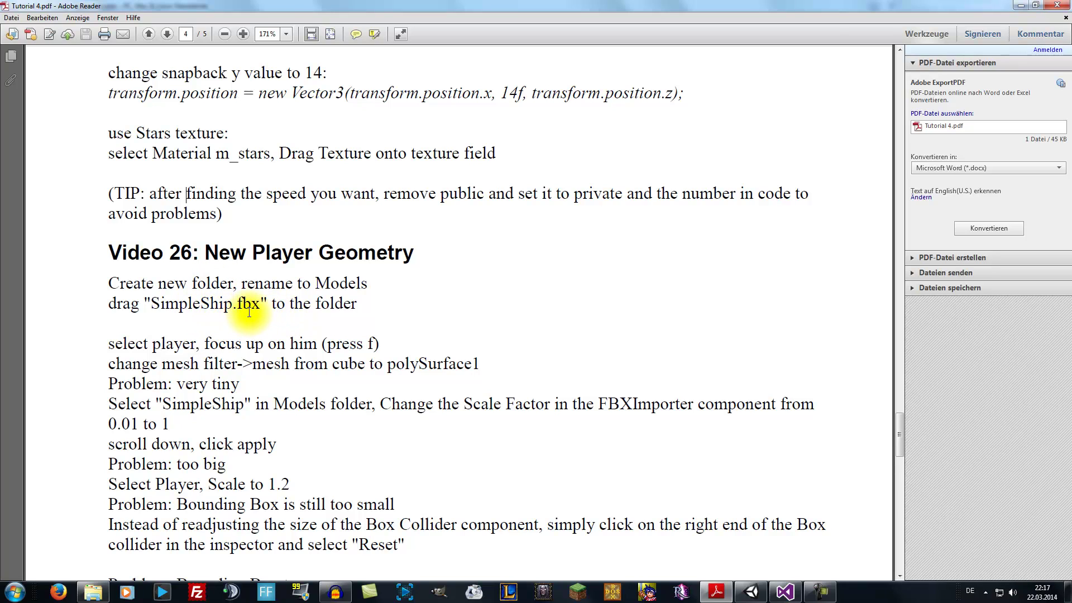
scroll(270, 335, down, 3)
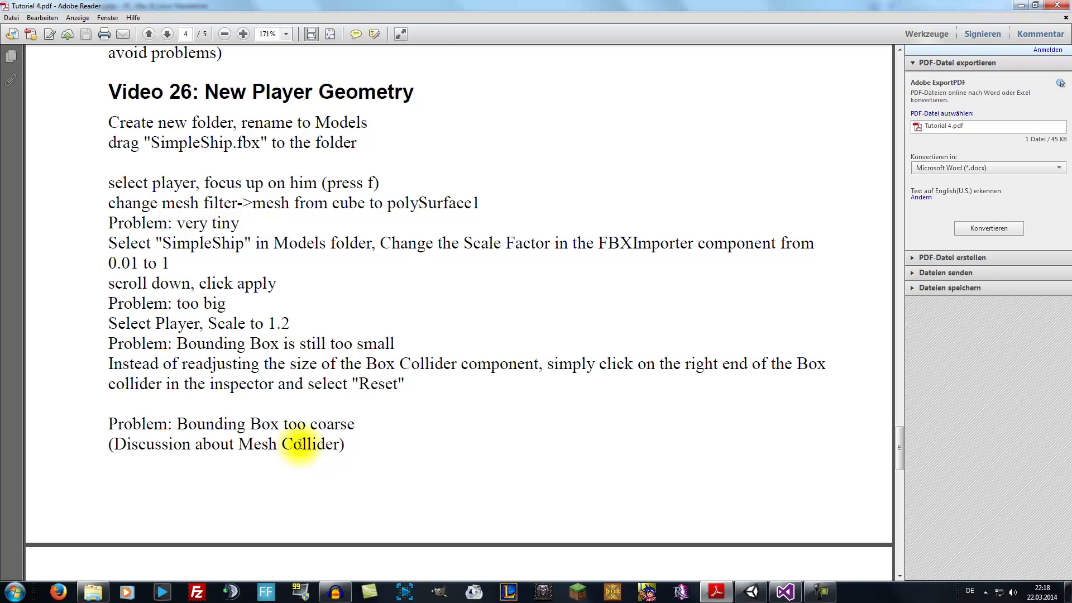
scroll(340, 421, down, 4)
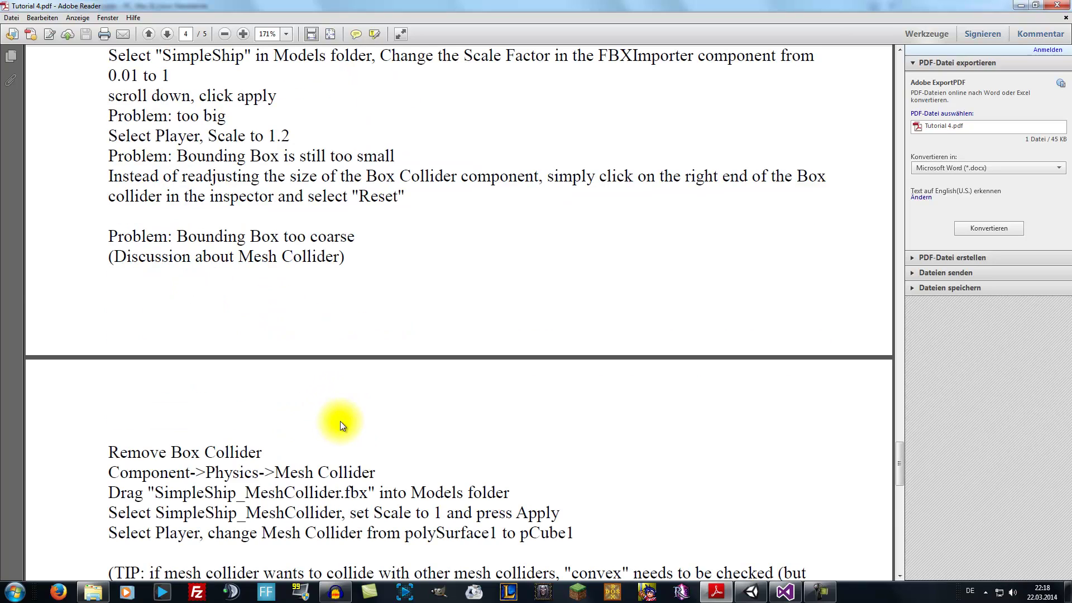
scroll(340, 421, down, 4)
scroll(340, 421, down, 3)
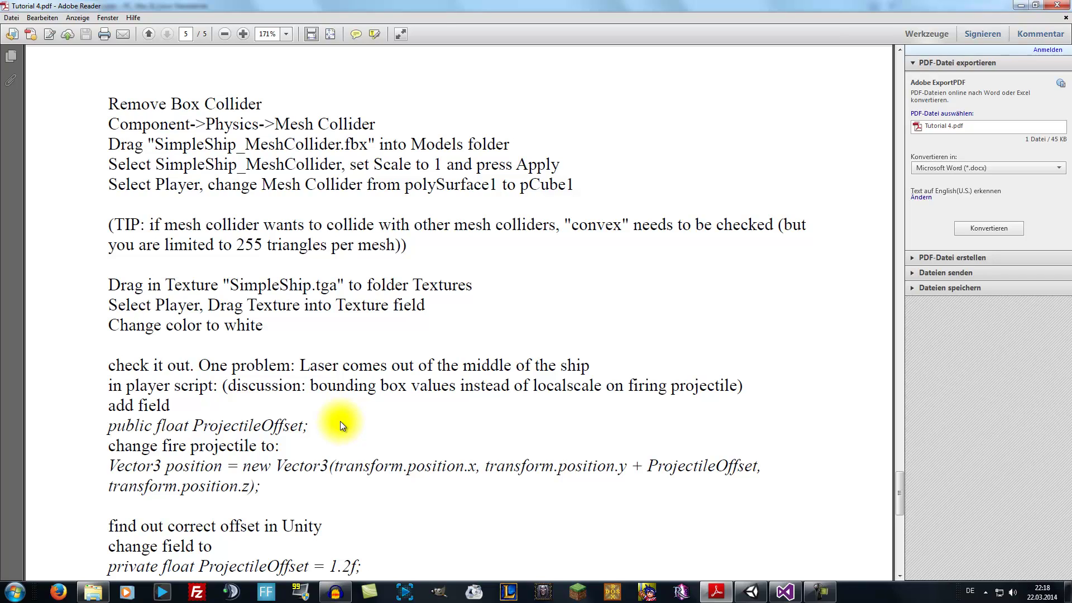
scroll(339, 420, down, 3)
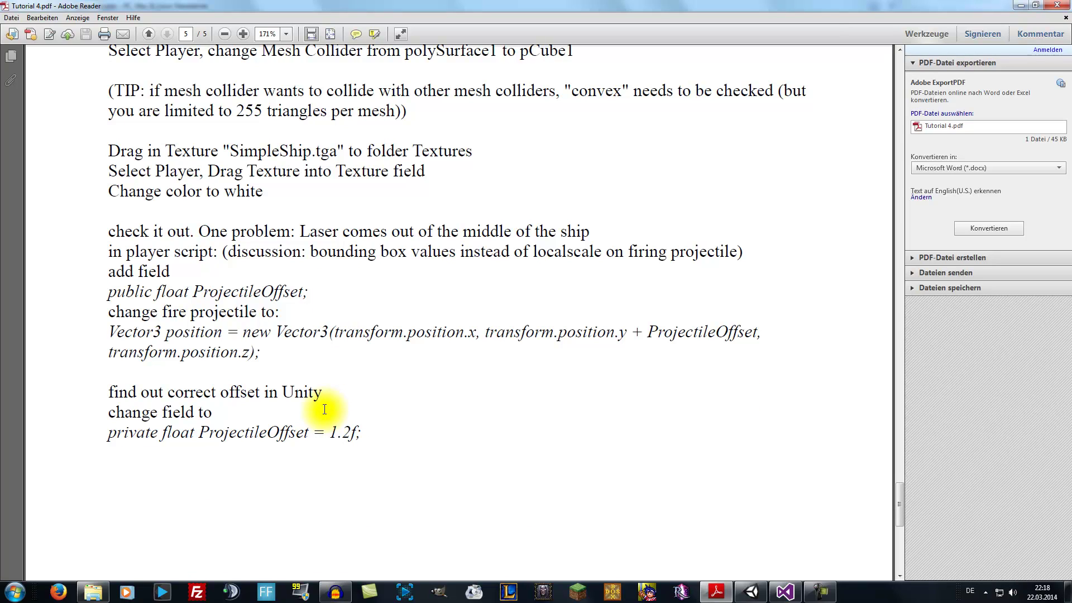
Reach the end of the PDF, then drag back up to the Tutorial 4 title page
scroll(326, 403, down, 5)
scroll(326, 399, down, 5)
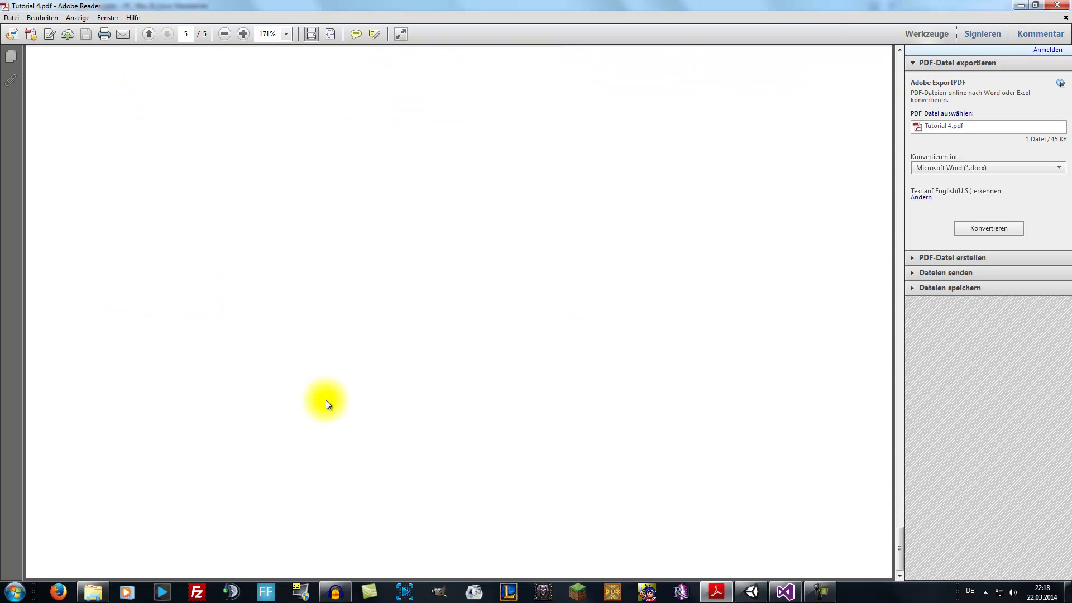
scroll(326, 400, up, 6)
drag(895, 515, 901, 67)
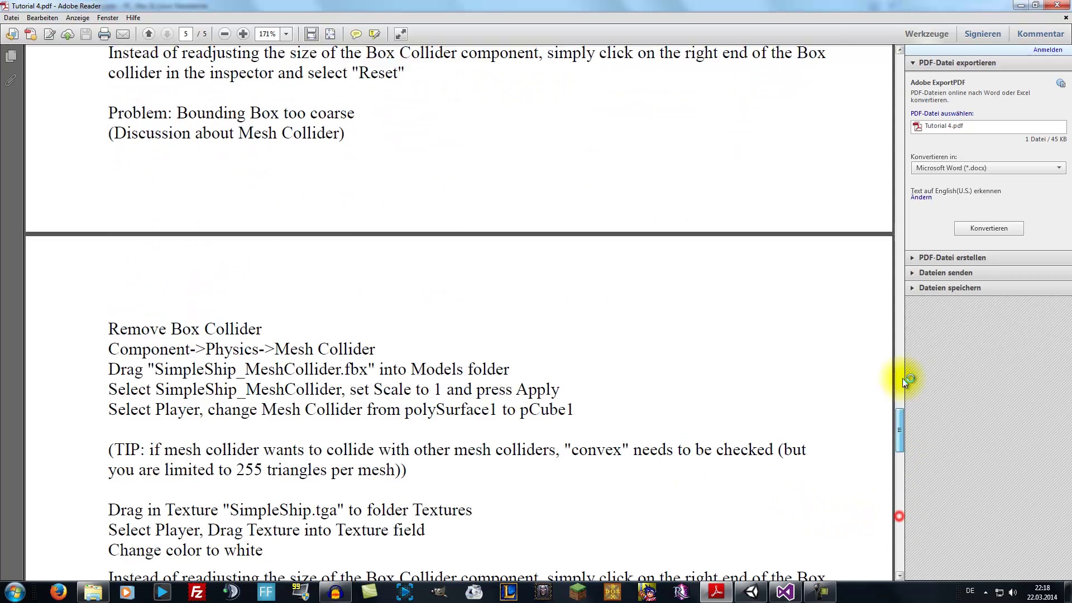